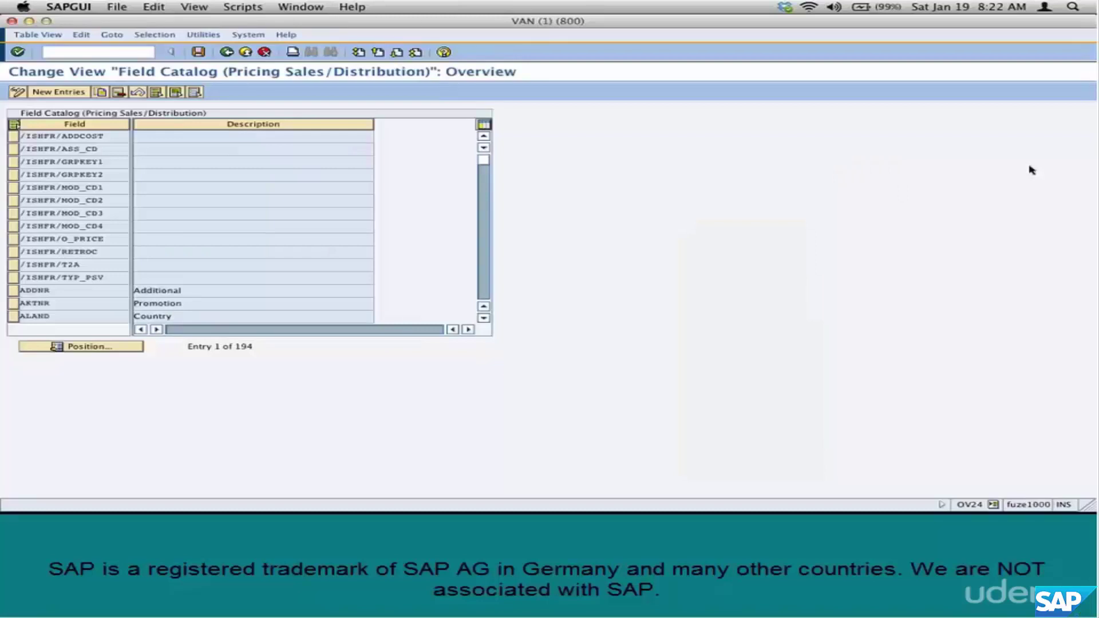
Find the material field in the pricing field catalog by positioning the list at "mat".
click(122, 348)
text(mat)
key(Return)
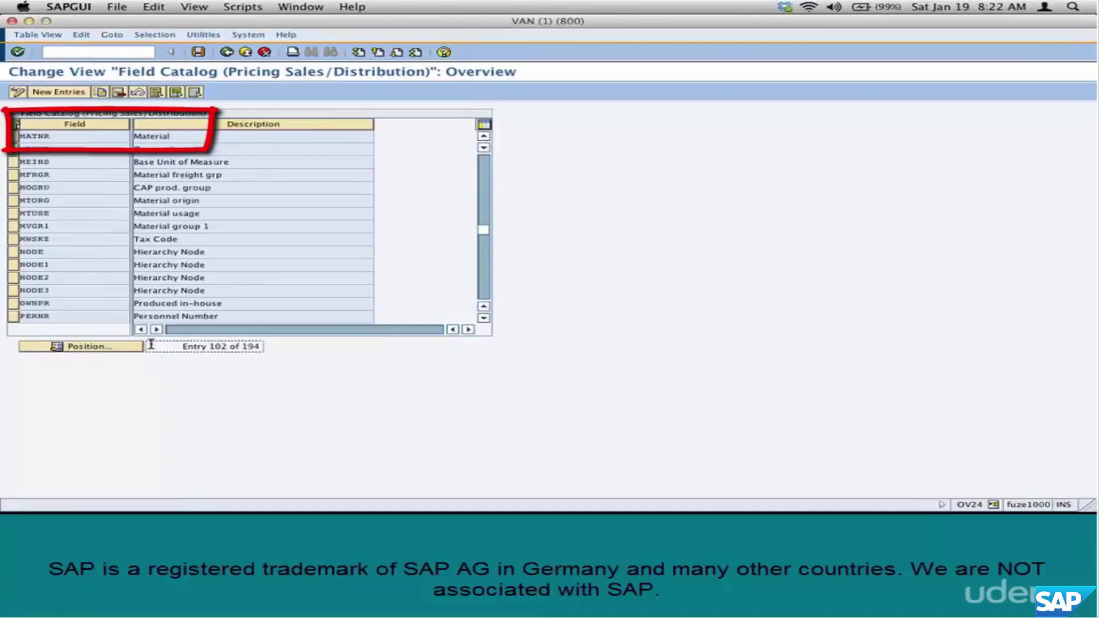
Position the pricing field catalog at the customer field "kunnr" and select its technical name.
click(141, 349)
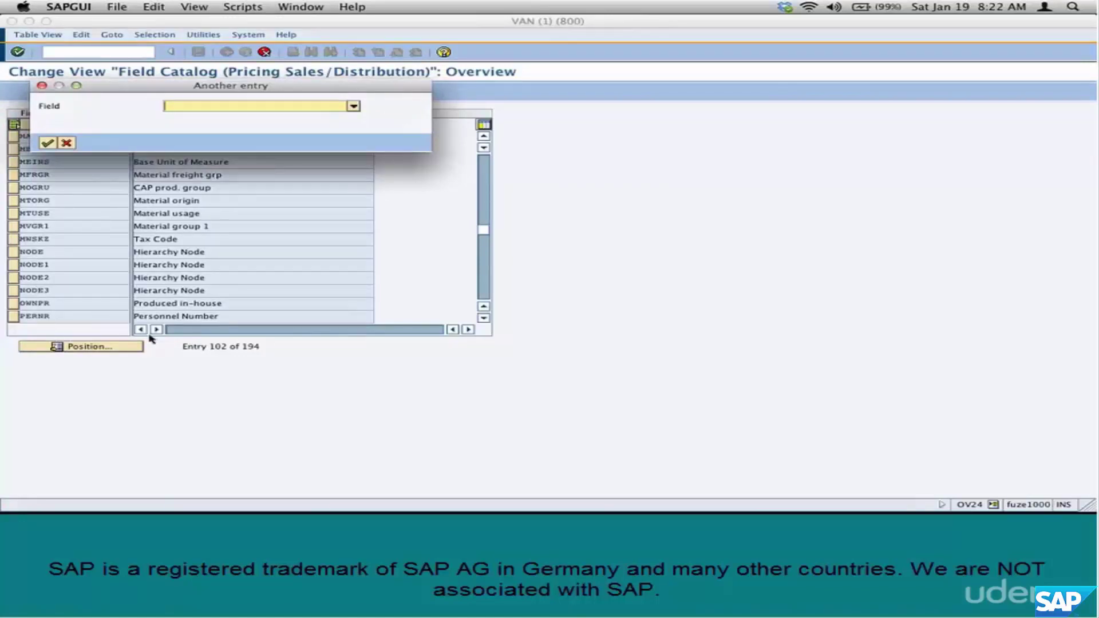
key(Return)
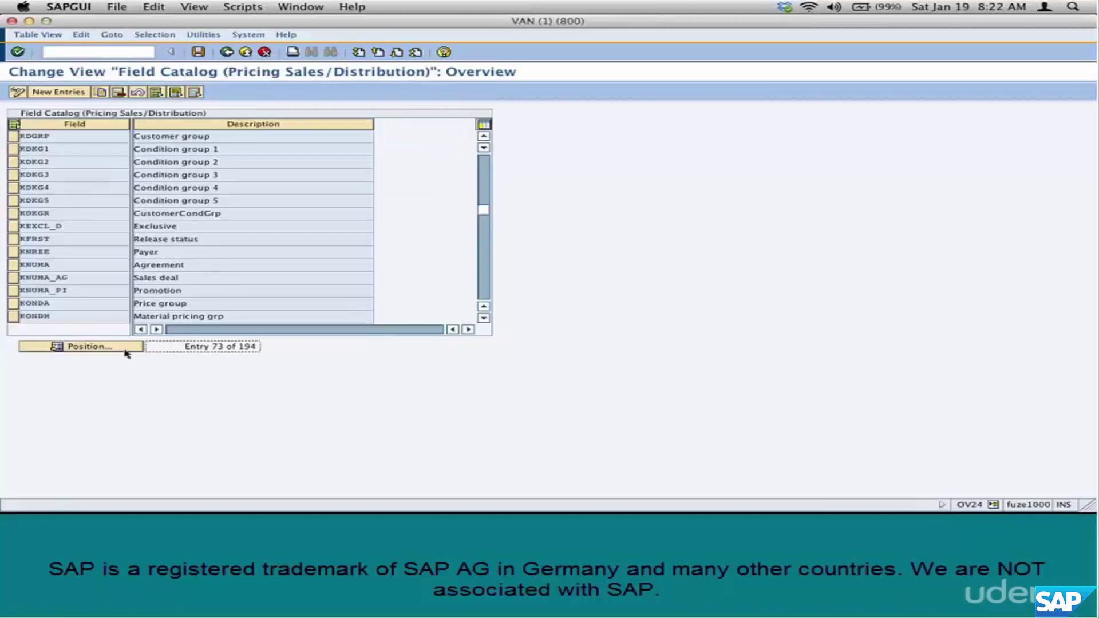
click(126, 346)
text(kunnr)
key(Return)
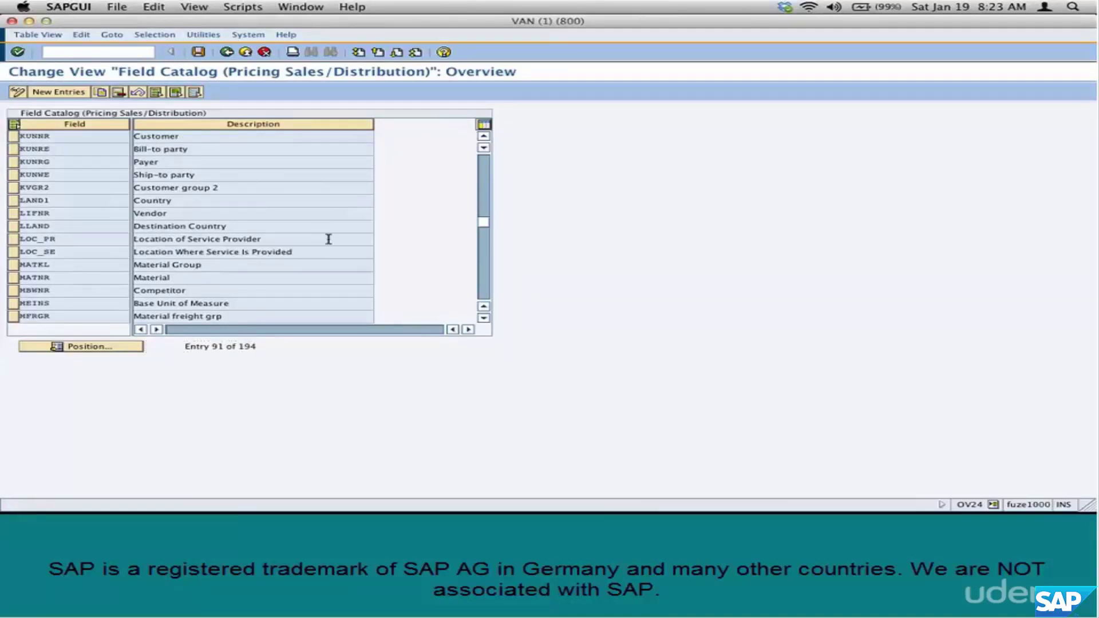
double_click(31, 137)
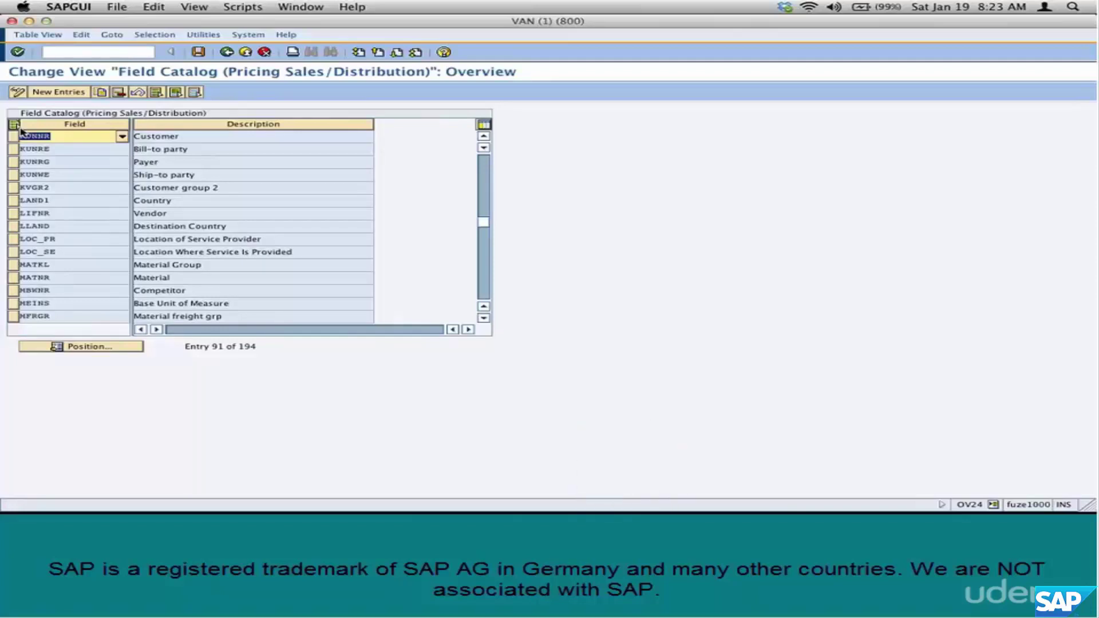
click(88, 137)
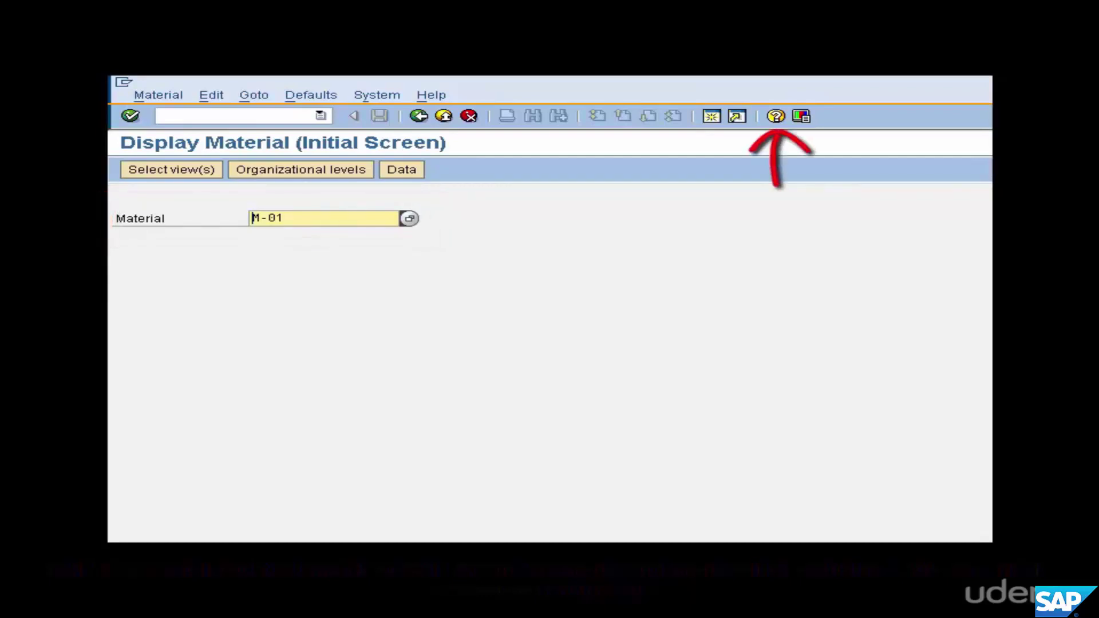
Display the field help and technical information for the Material field on the Display Material initial screen.
key(F1)
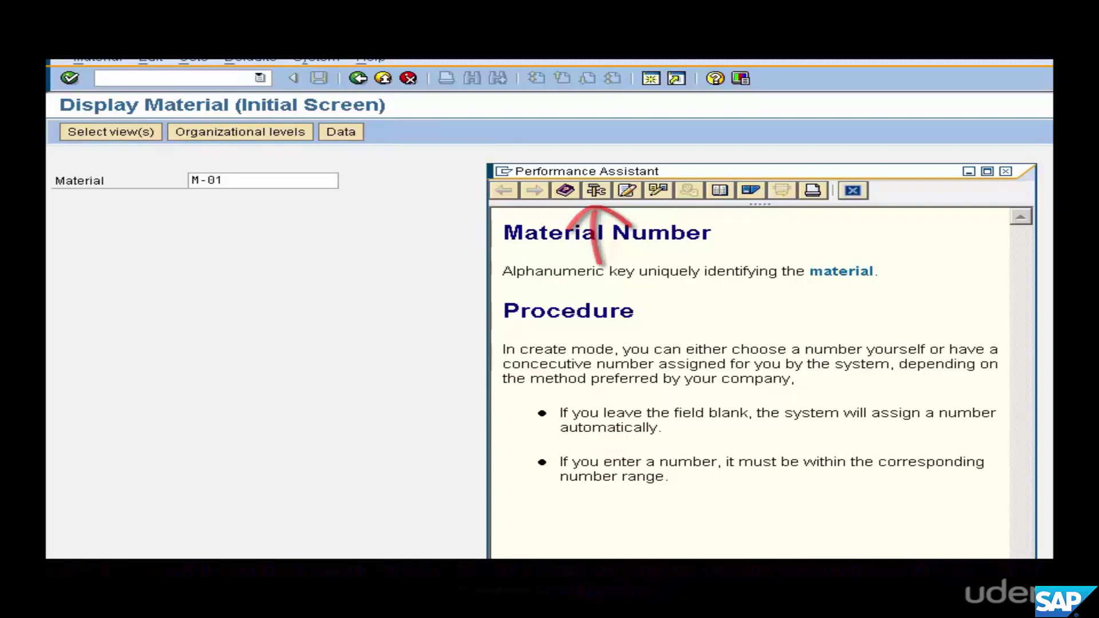
key(F9)
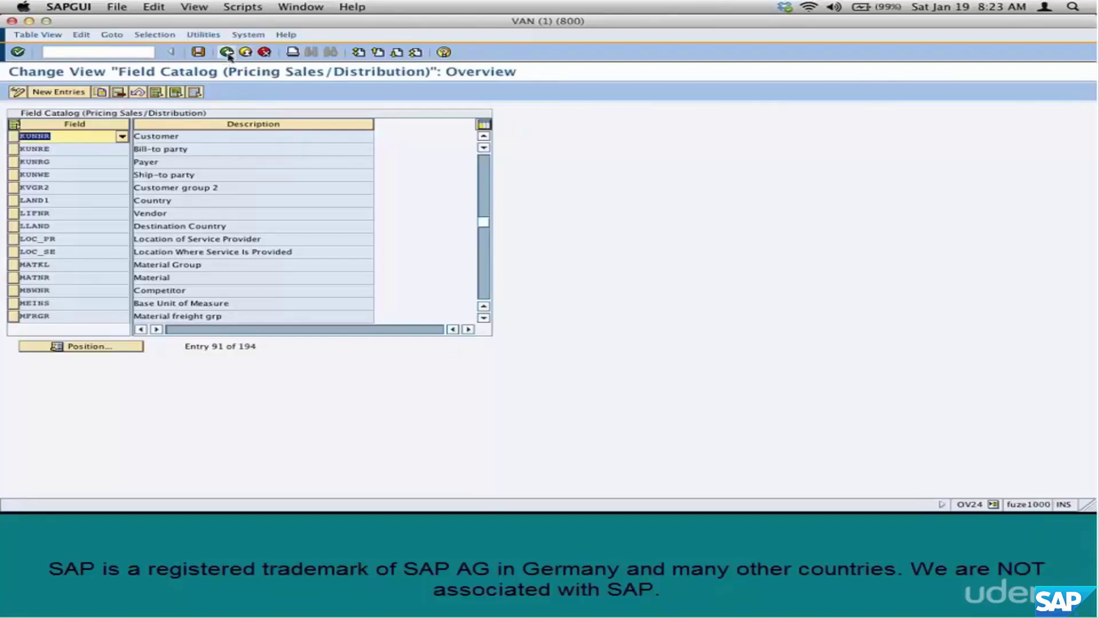
Leave the field catalog and open the creation of a pricing condition table from Maintain Pricing.
click(227, 52)
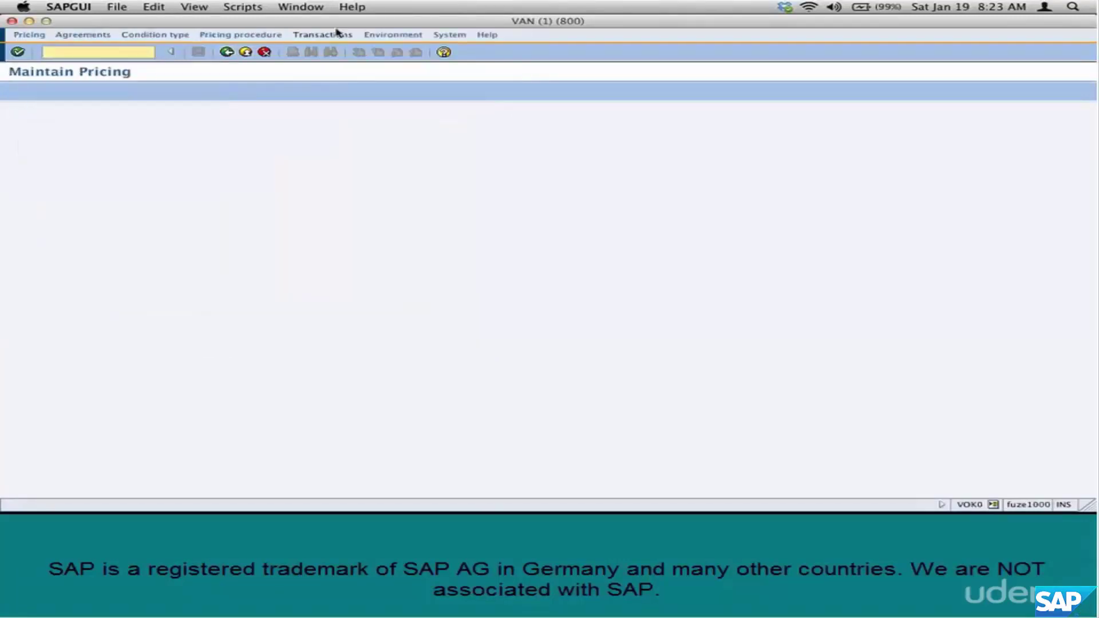
click(393, 35)
mouse_move(421, 49)
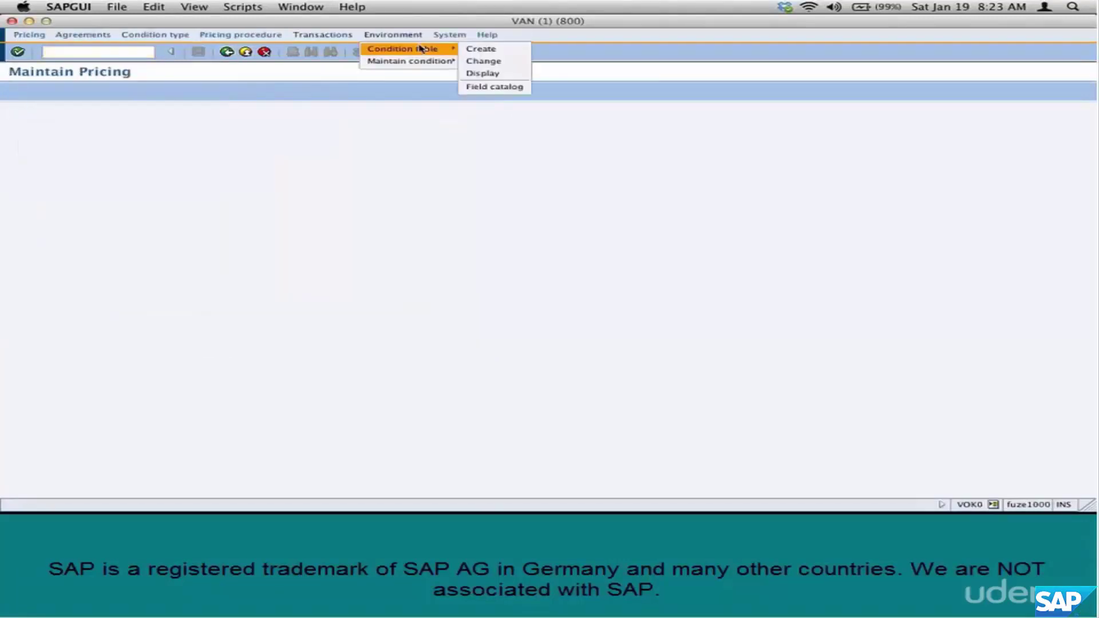
click(509, 54)
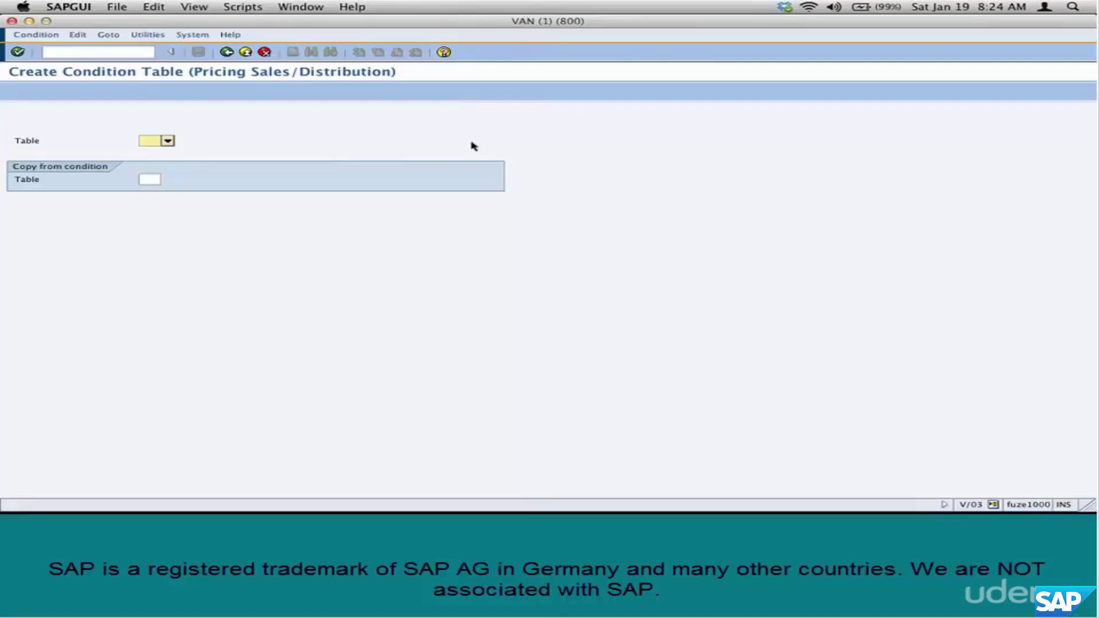
Examine the table numbers already in use in the list of existing condition tables, then close it.
click(167, 141)
scroll(201, 159, down, 10)
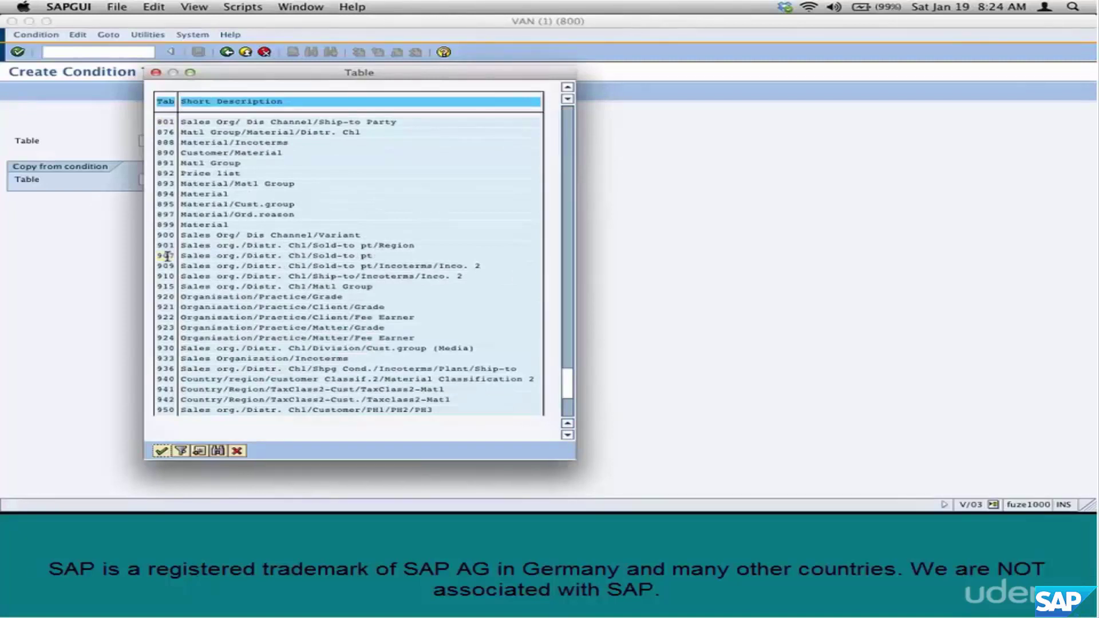
click(166, 255)
click(236, 451)
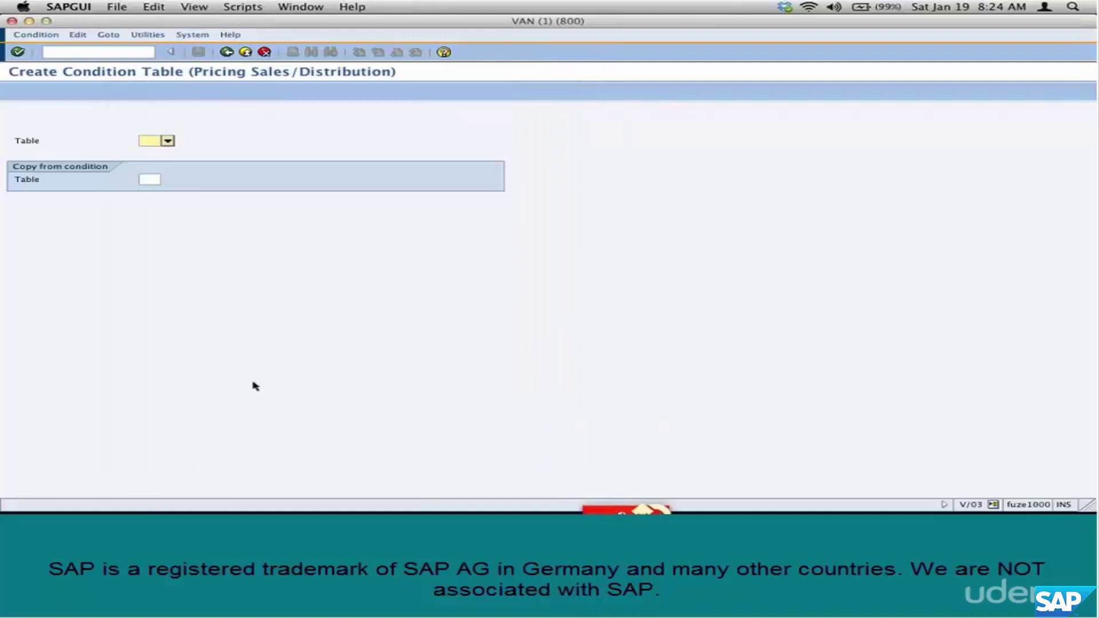
Try to create a condition table with number 902, then with number 903.
text(902)
key(Return)
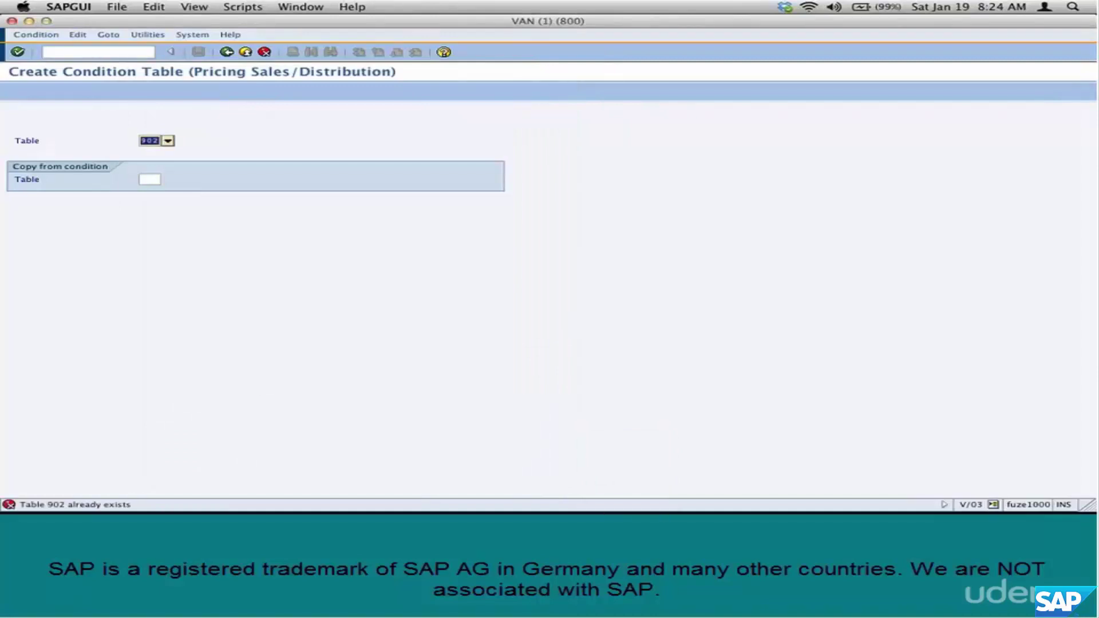
click(50, 35)
click(50, 35)
text(903)
key(Return)
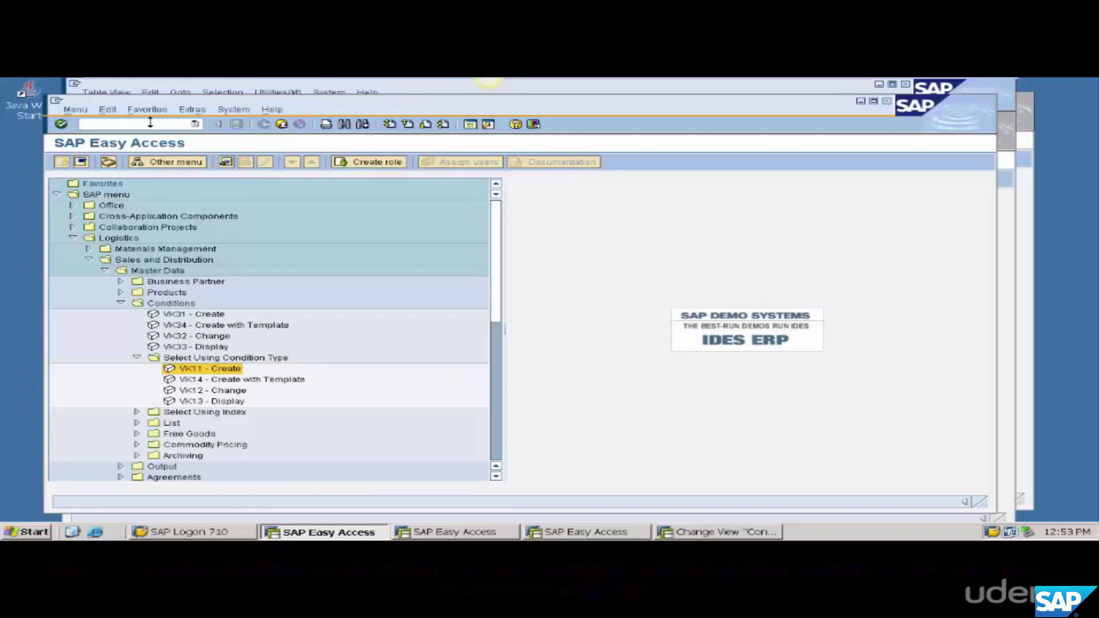
Open the Data Browser with transaction SE16 and list the existing tables matching A9*.
text(SE16)
key(Return)
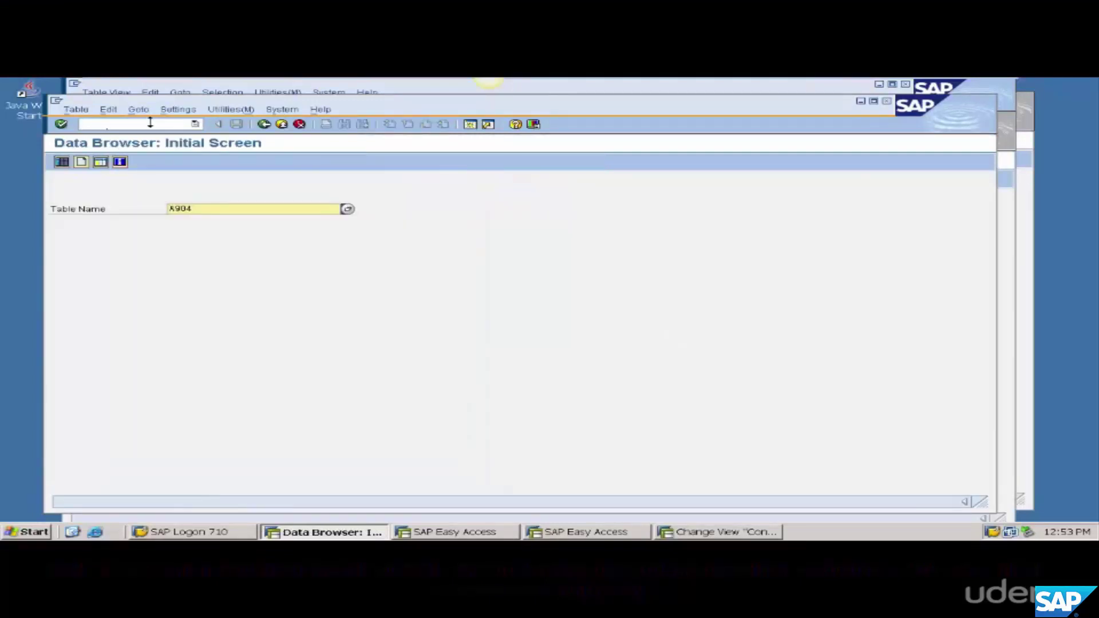
key(BackSpace)
key(BackSpace)
text(*)
click(347, 208)
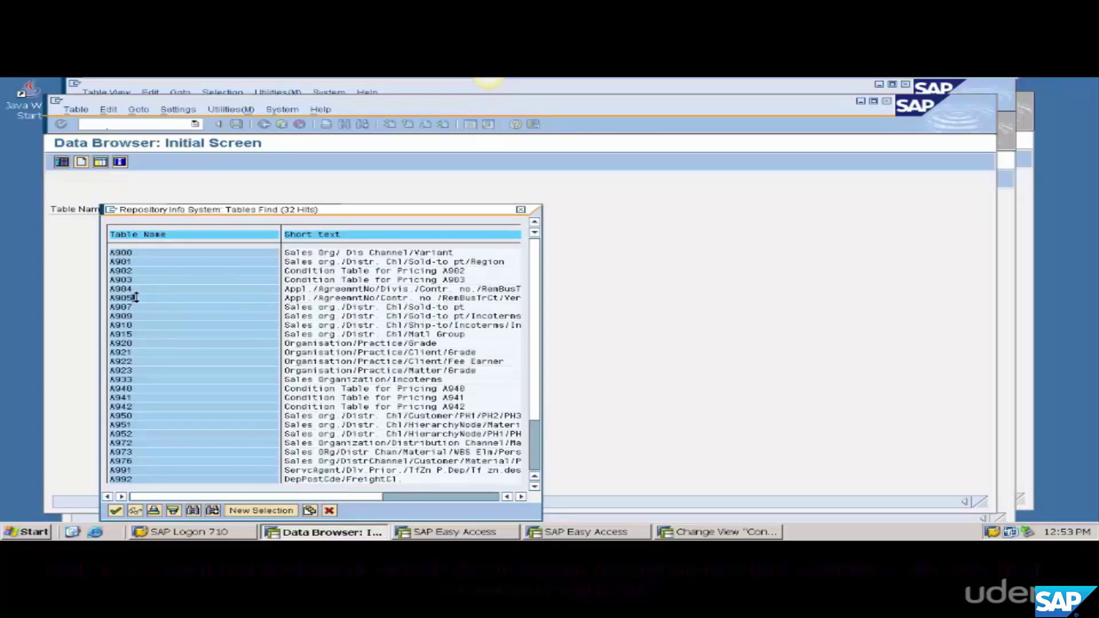
mouse_move(379, 80)
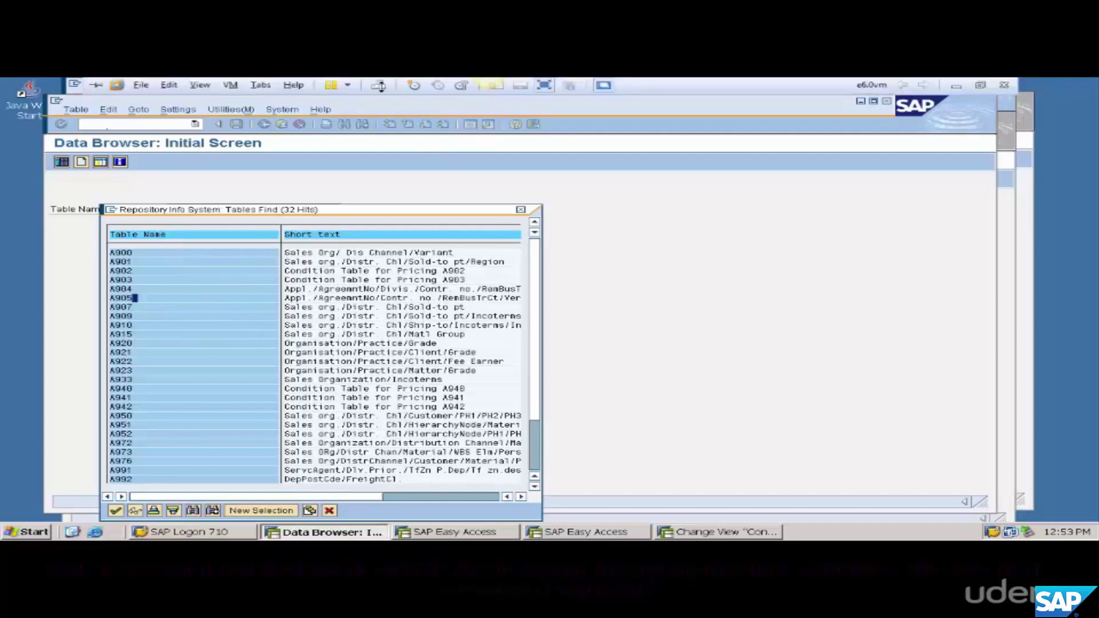
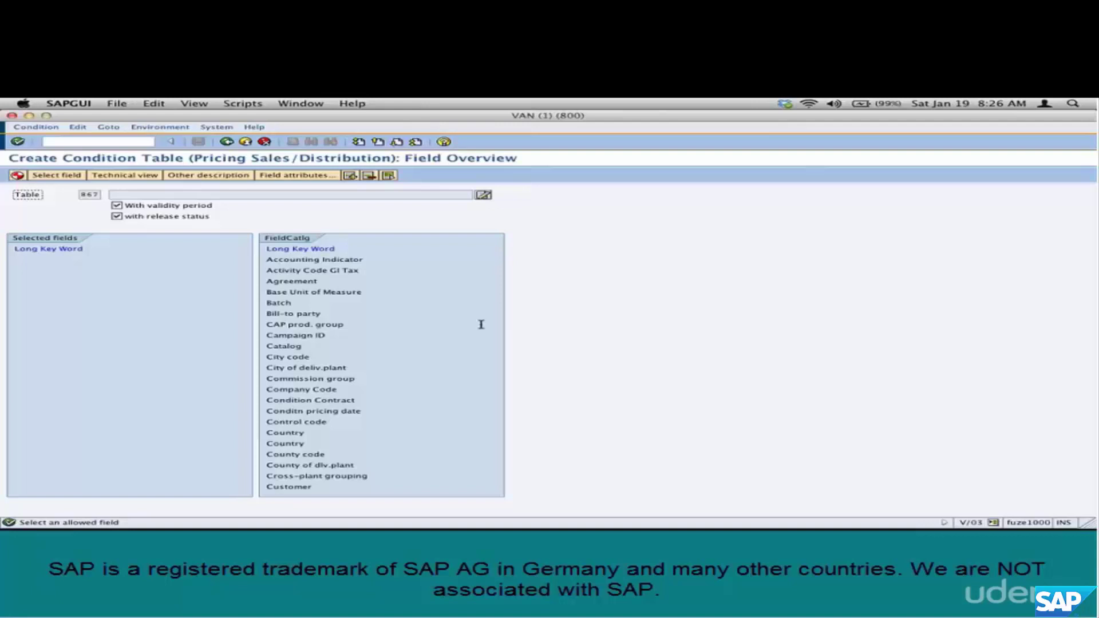
Add the Material field from the field catalog to the selected fields of condition table 867.
click(330, 411)
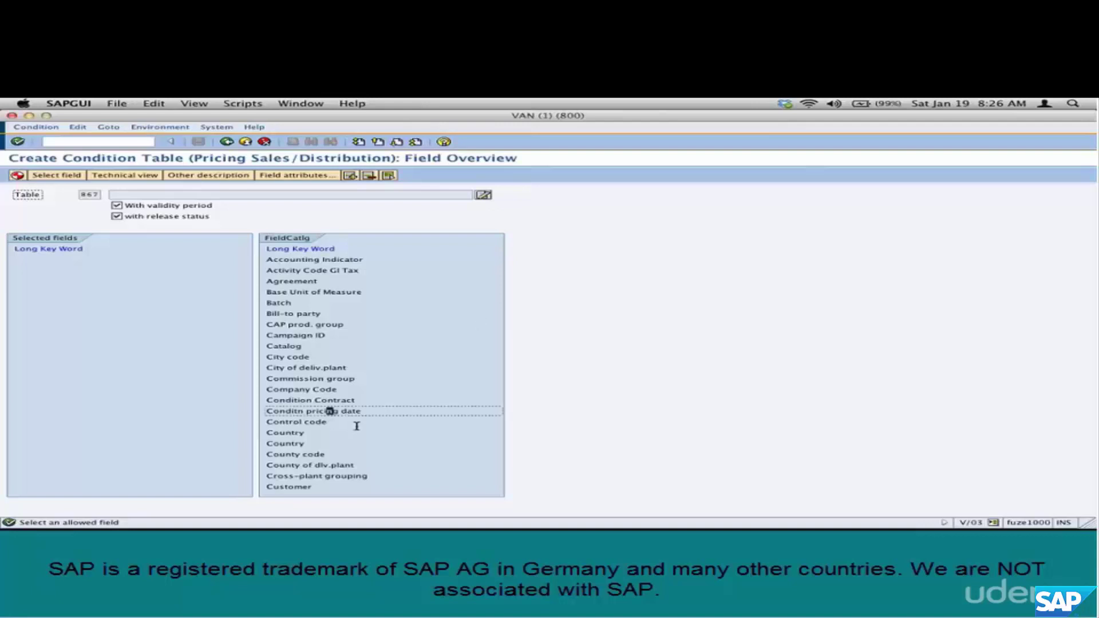
key(Page_Down)
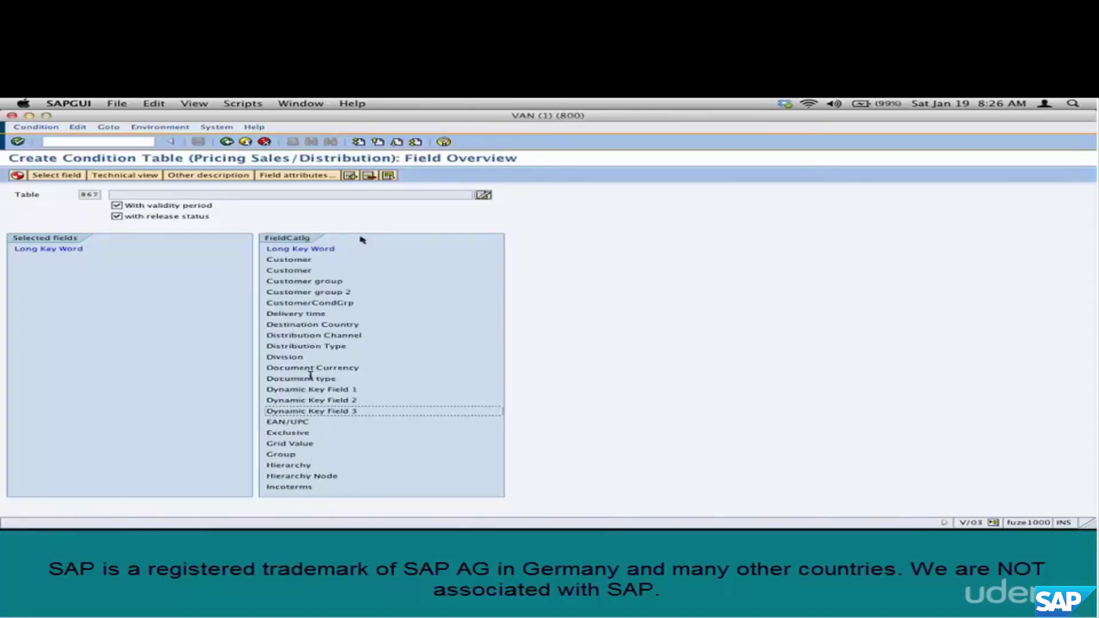
click(395, 142)
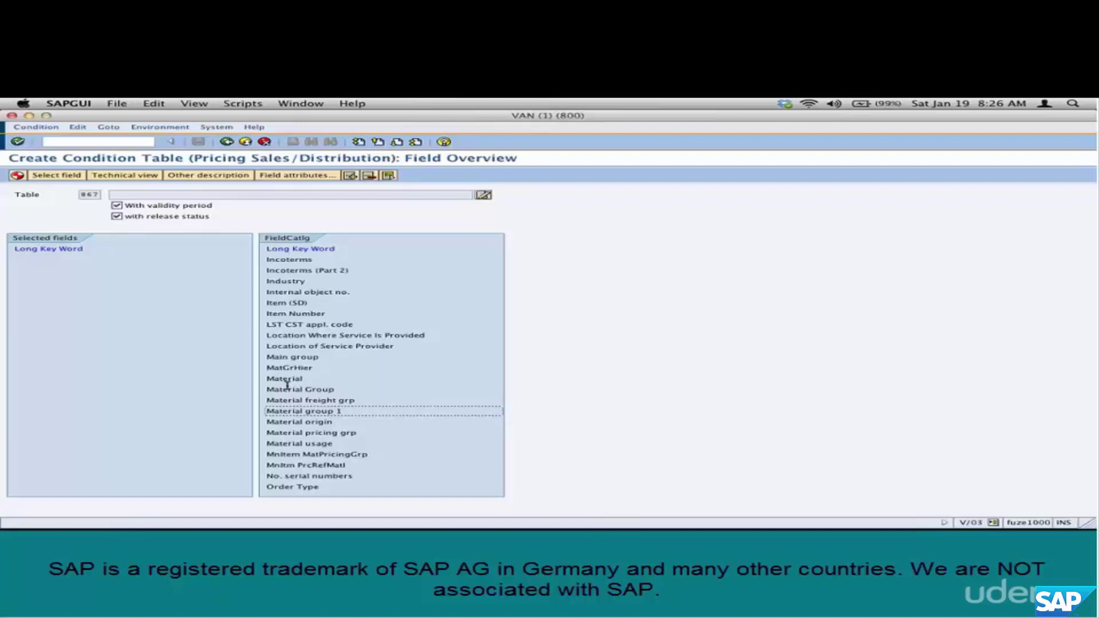
click(286, 380)
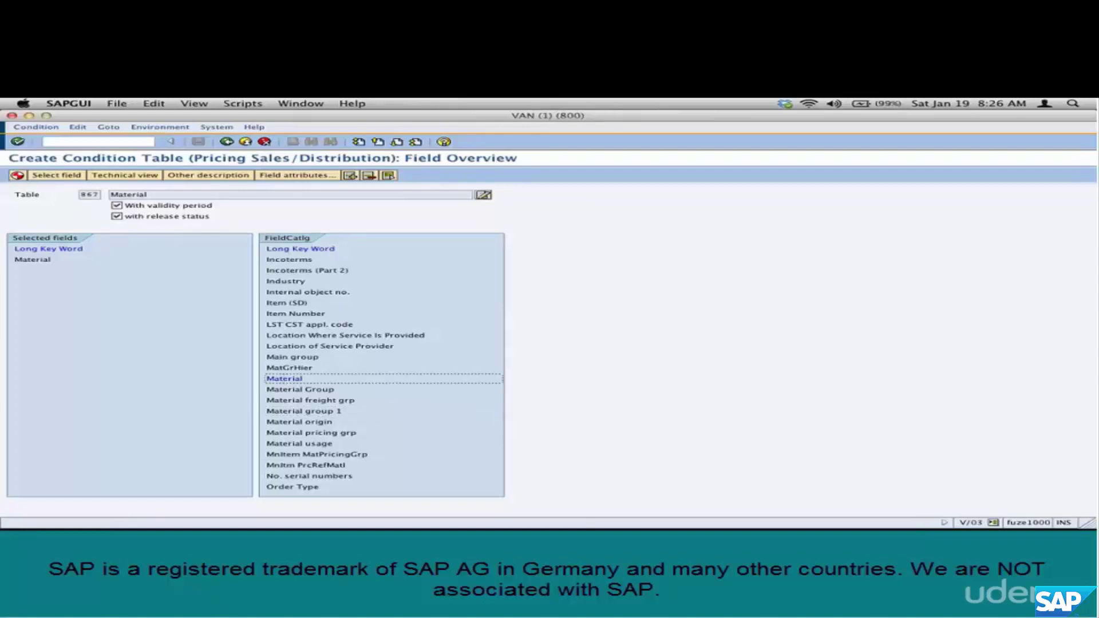
Check the Material field's technical field name in the technical view of table 867, then return to the field overview.
click(135, 175)
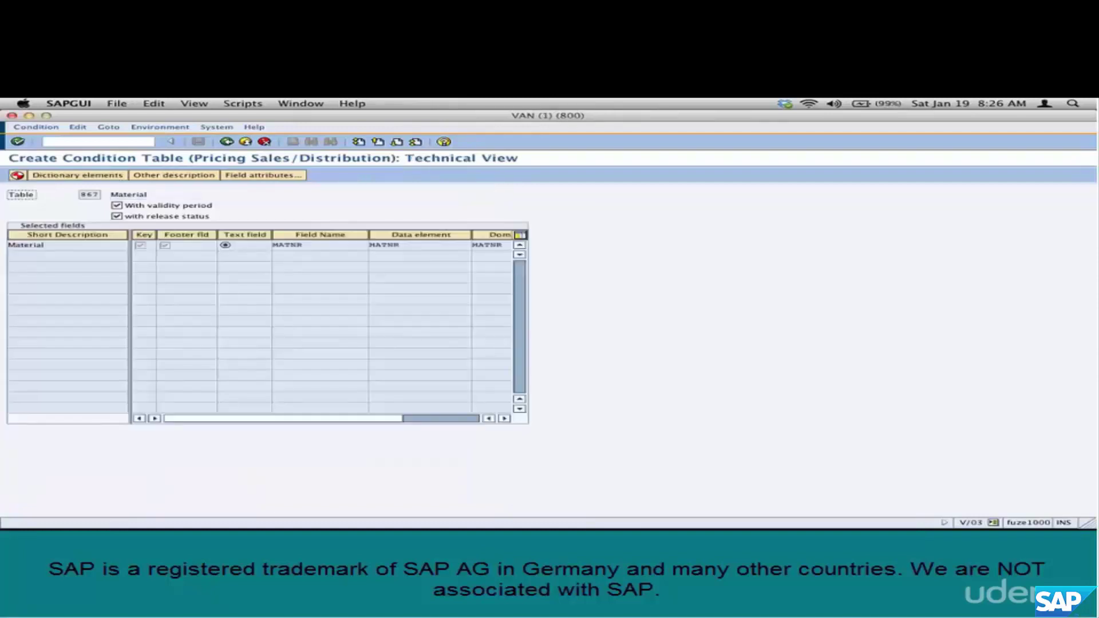
double_click(289, 245)
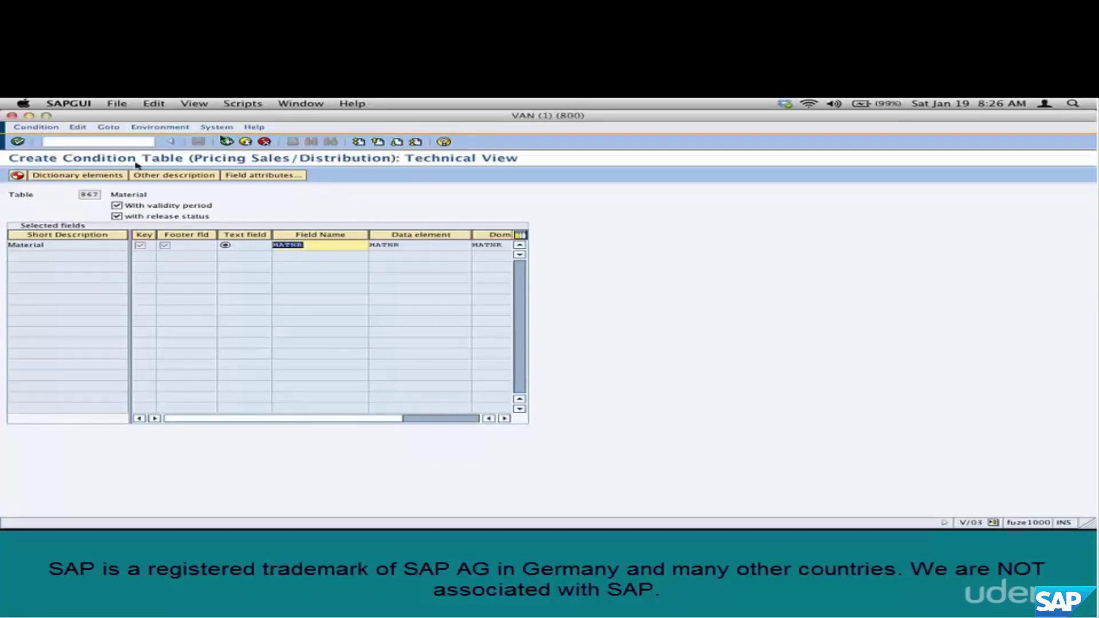
click(227, 142)
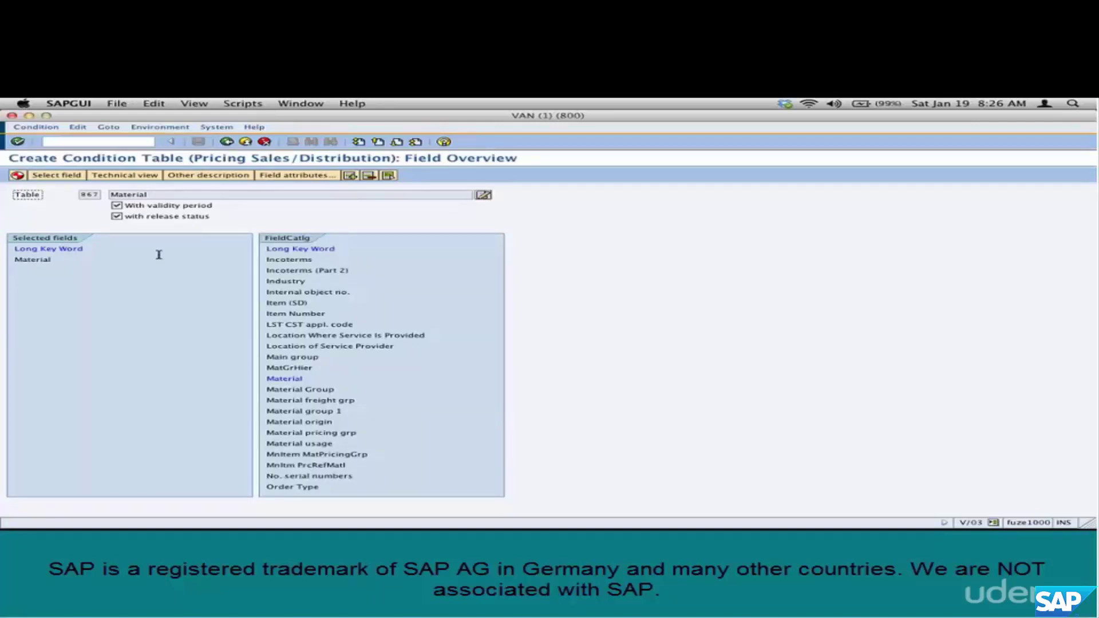
Generate condition table 867, accepting the duplicate-fields warning and confirming the generation.
click(17, 175)
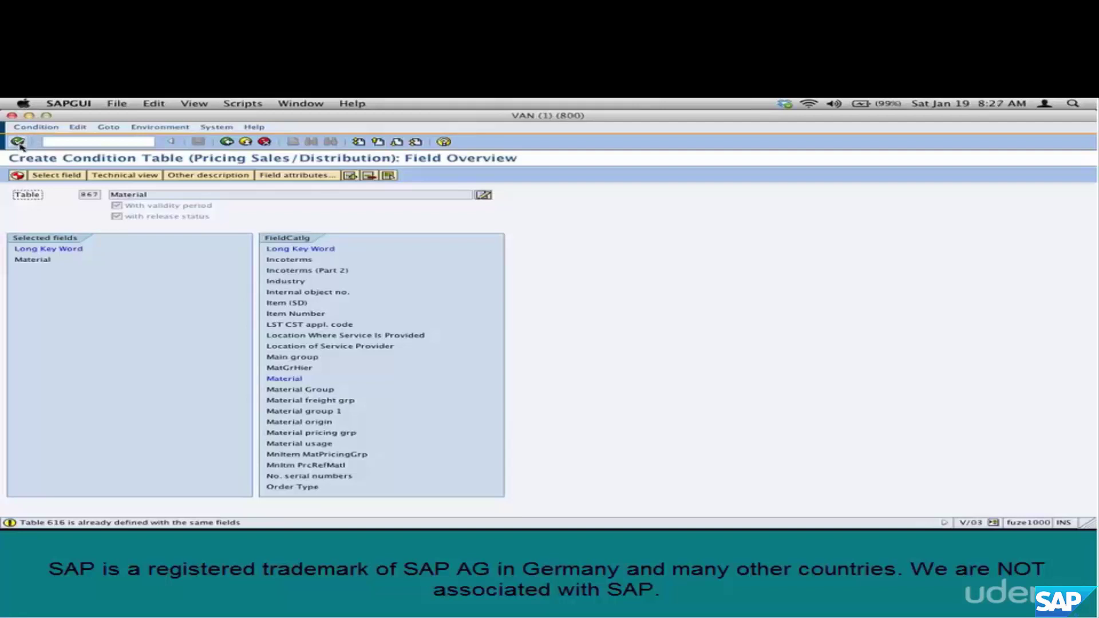
click(18, 142)
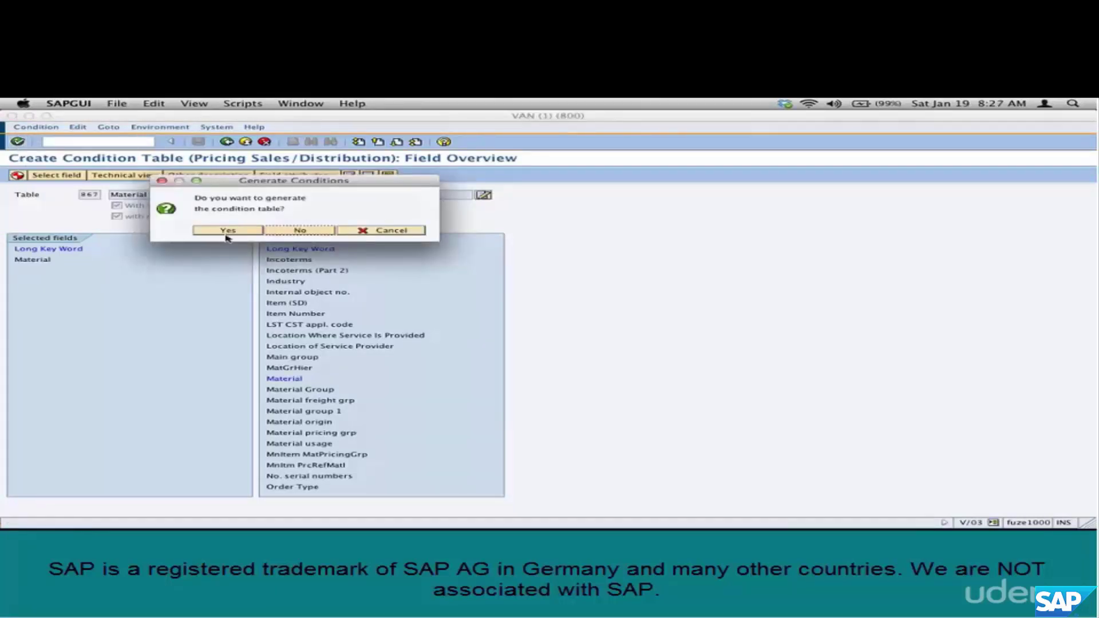
click(245, 231)
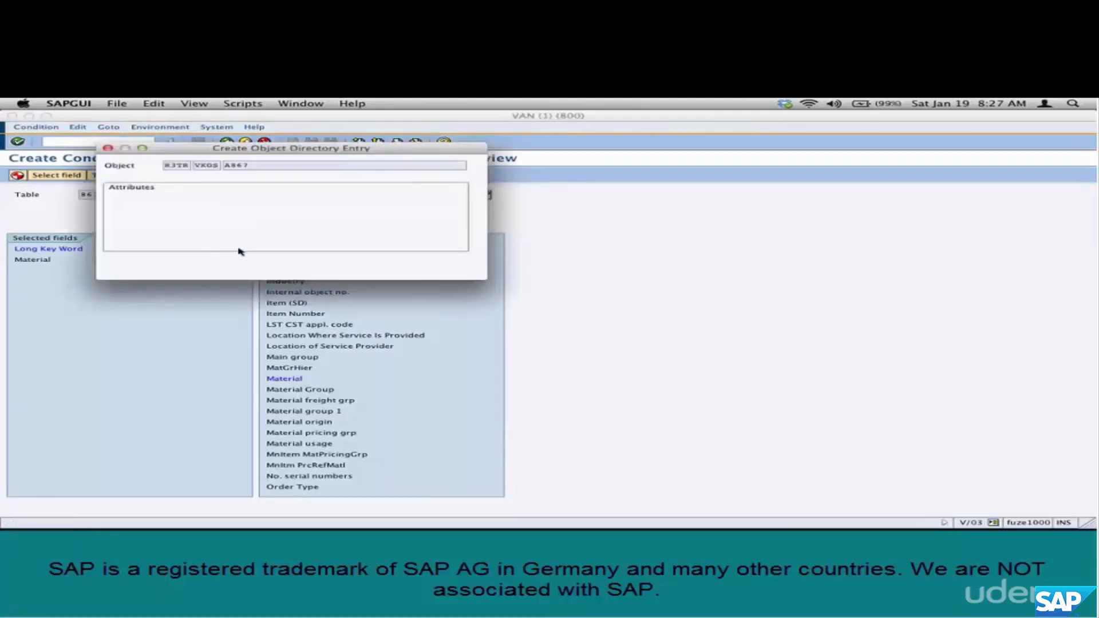
Assign the condition table's object directory entry to package z_ides and save it.
text(z)
key(Down)
key(Return)
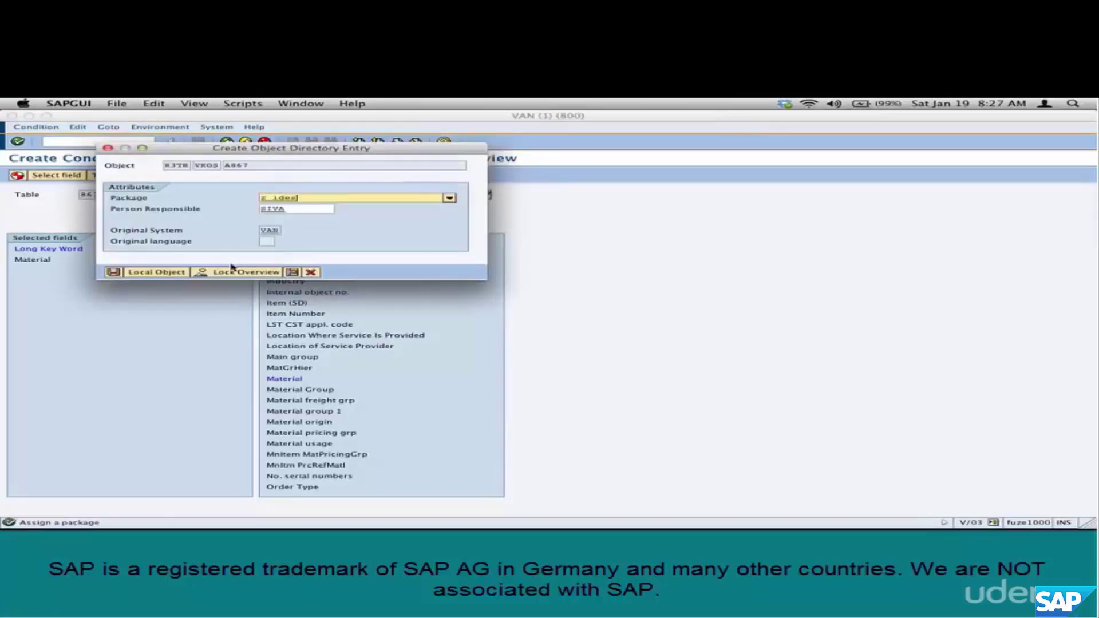
click(114, 273)
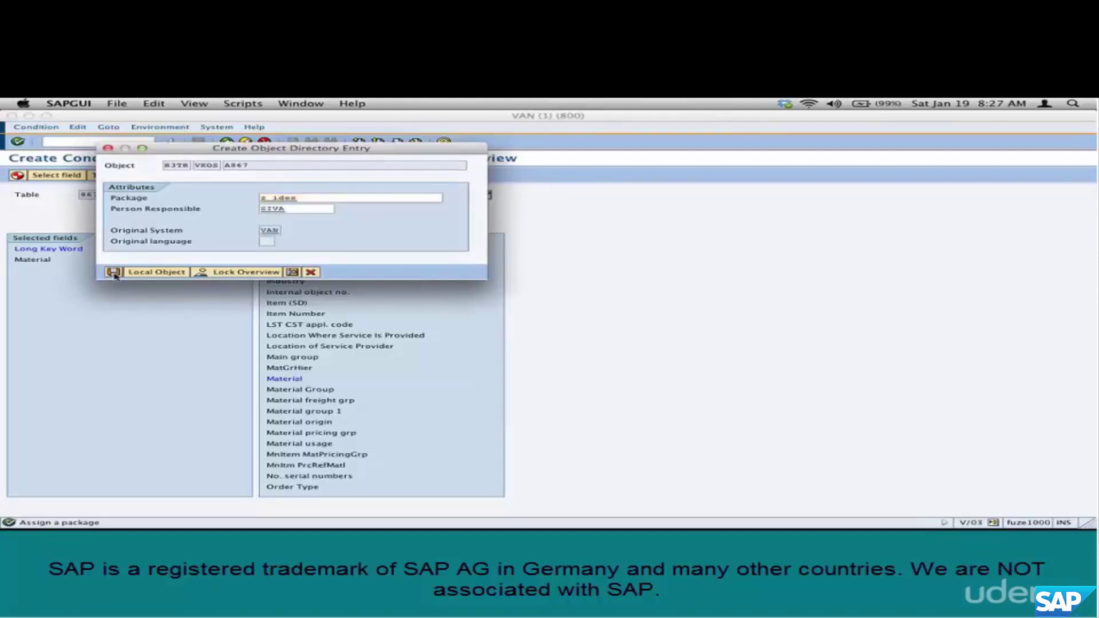
Create a workbench request with the short description "create condition table 8" and save the condition table to it.
click(114, 216)
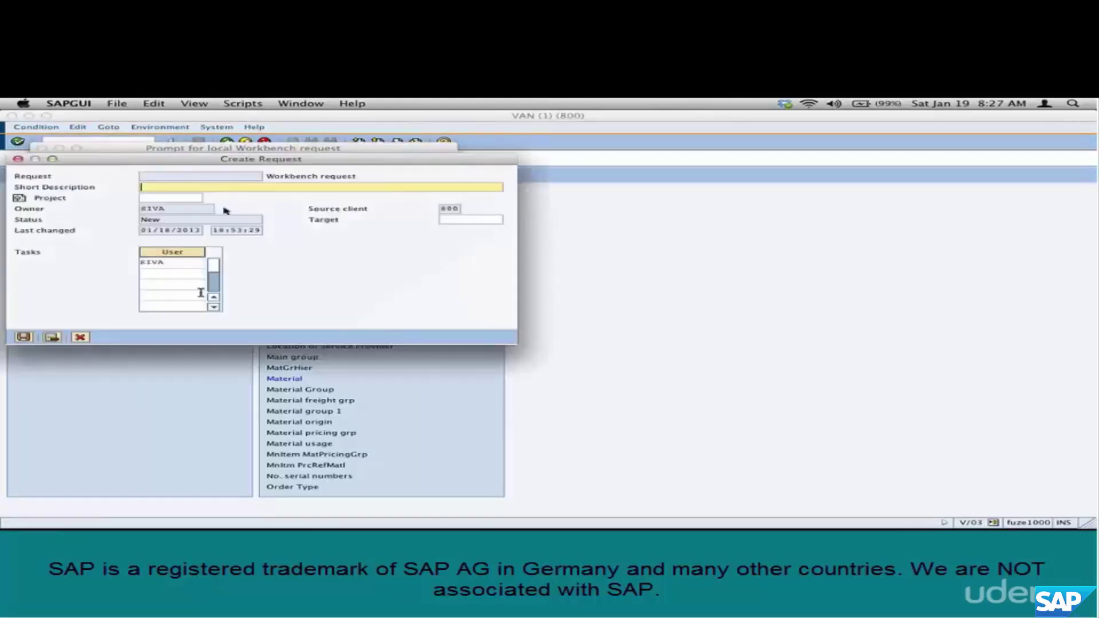
text(crew)
text(te condition table 8)
key(Return)
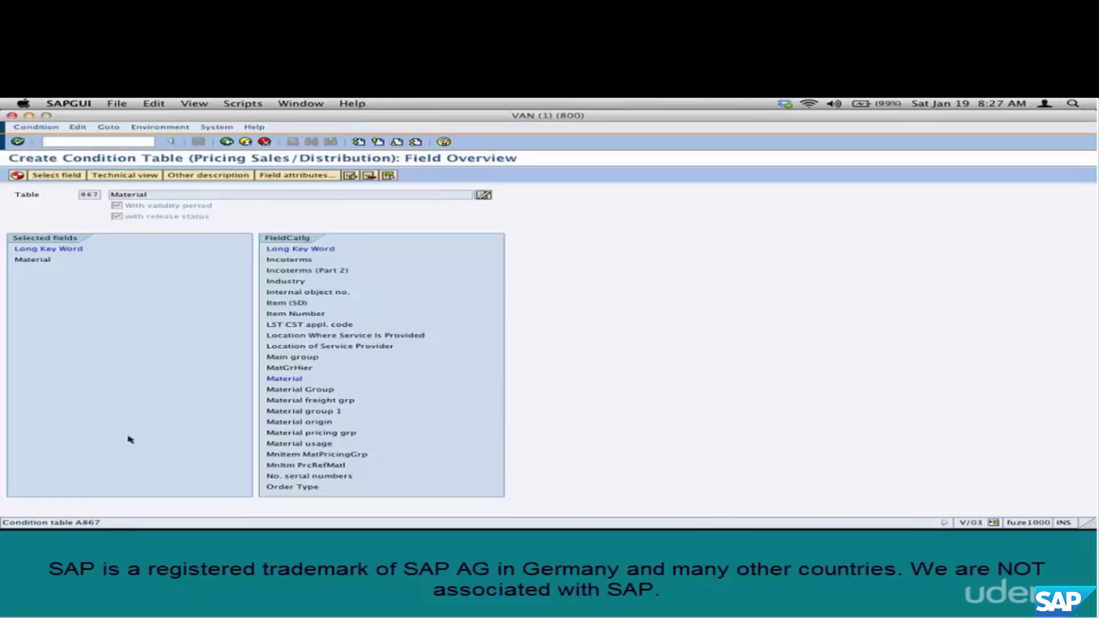
key(ctrl+s)
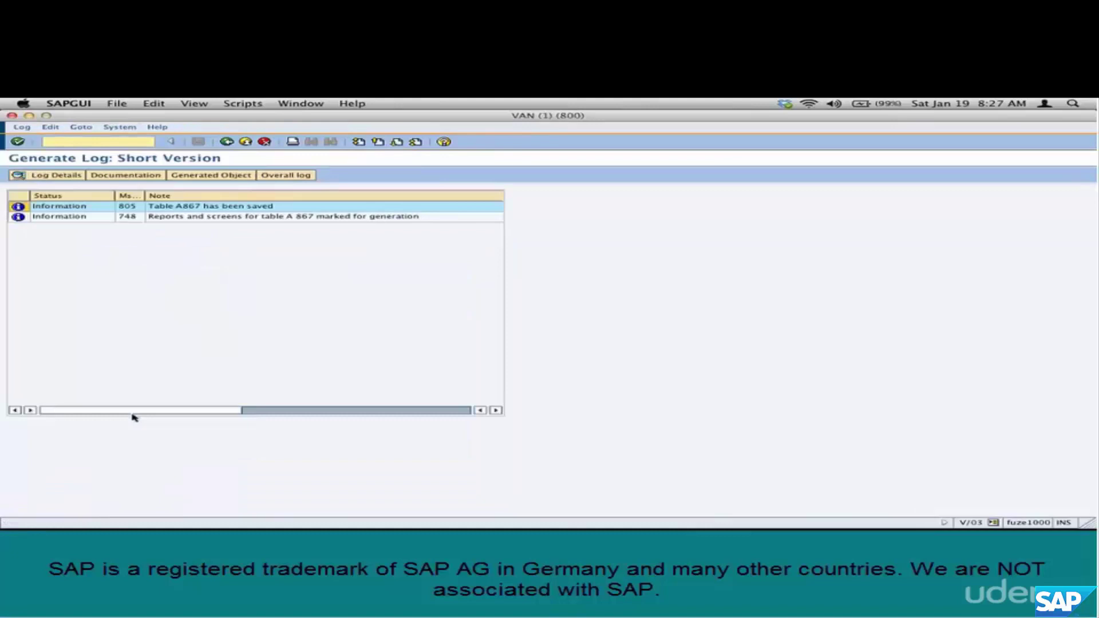
Start creating condition table 868 and add Material from the field catalog to its selected fields.
click(232, 142)
text(868)
key(Return)
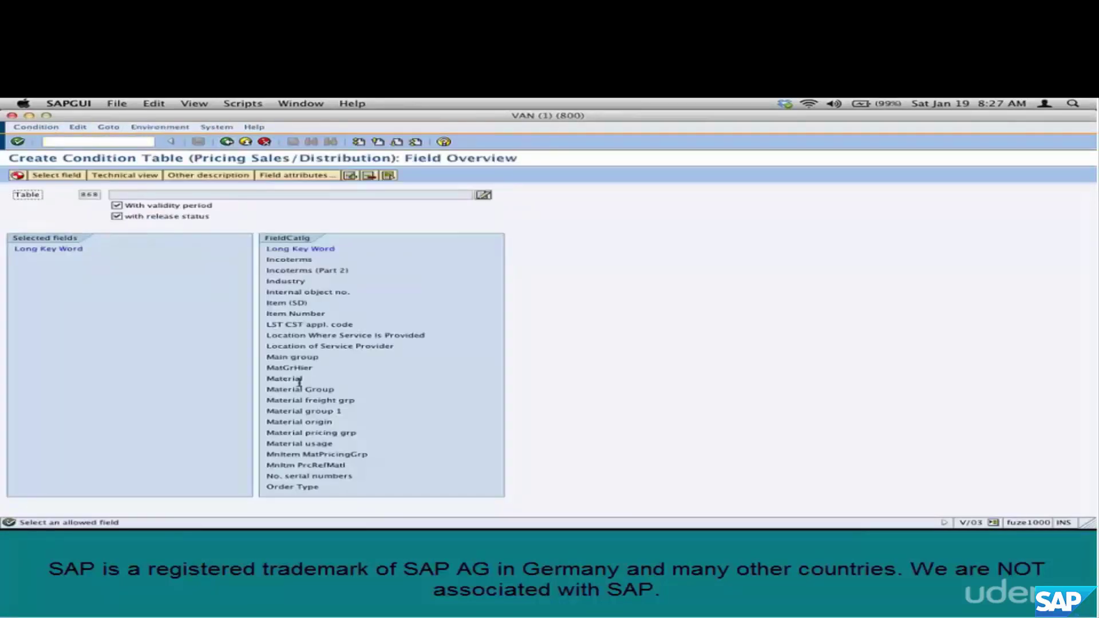
click(297, 380)
key(super+Tab)
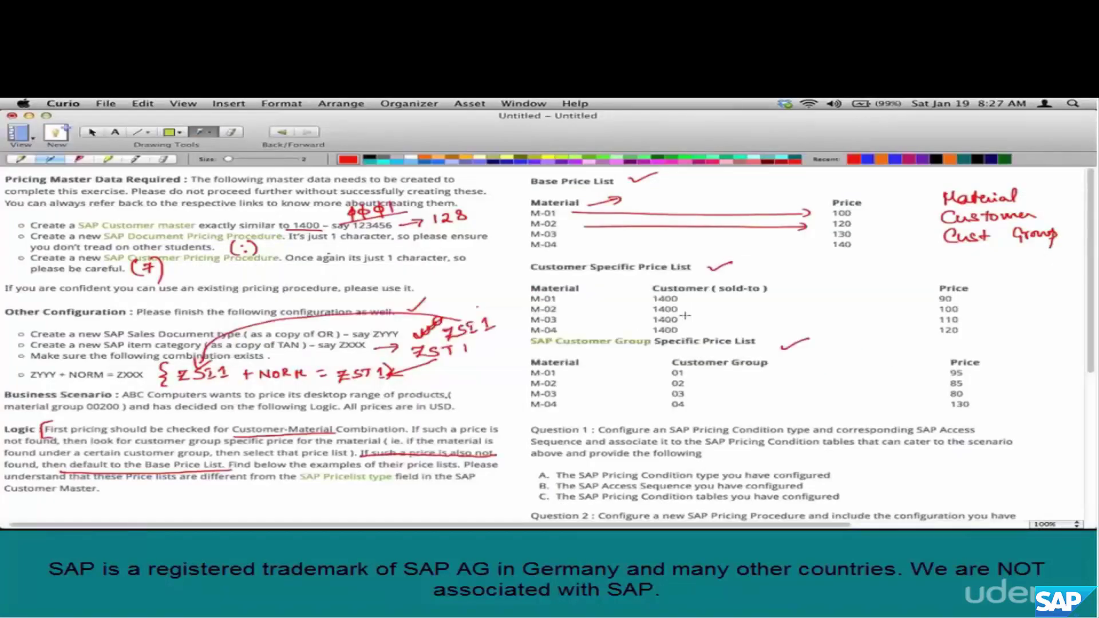
key(super+Tab)
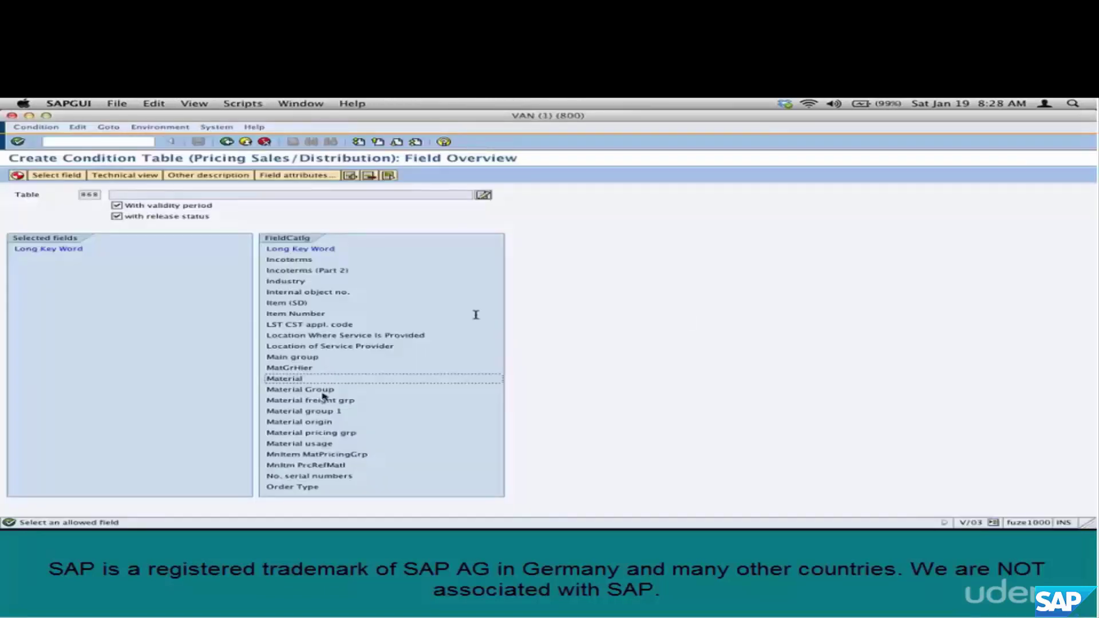
double_click(292, 379)
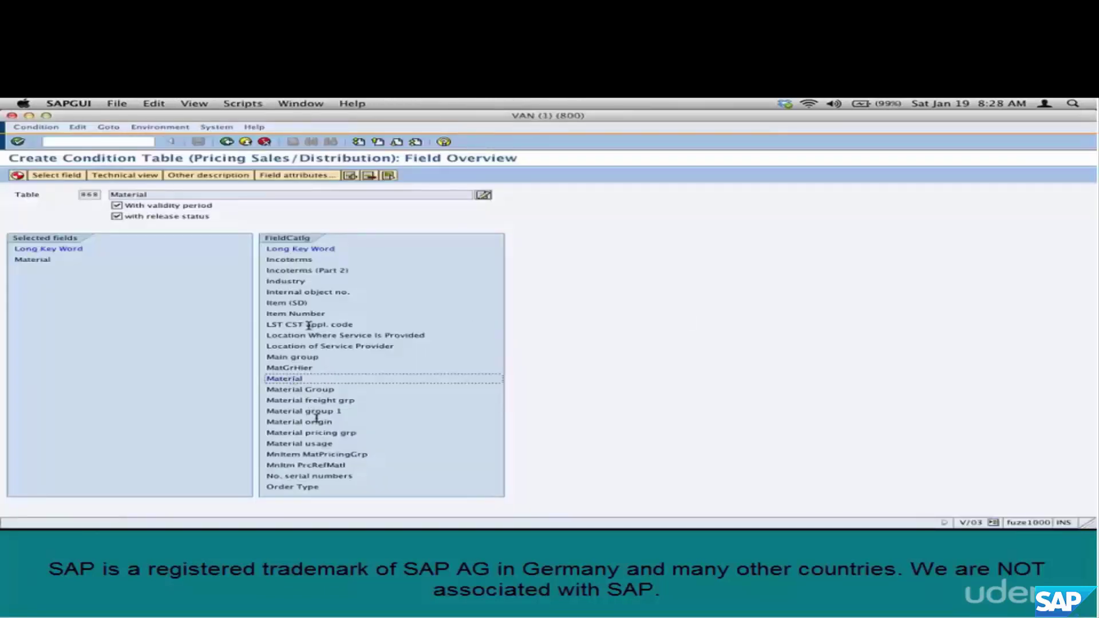
Add both fields named Customer from the field catalog to condition table 868.
click(378, 142)
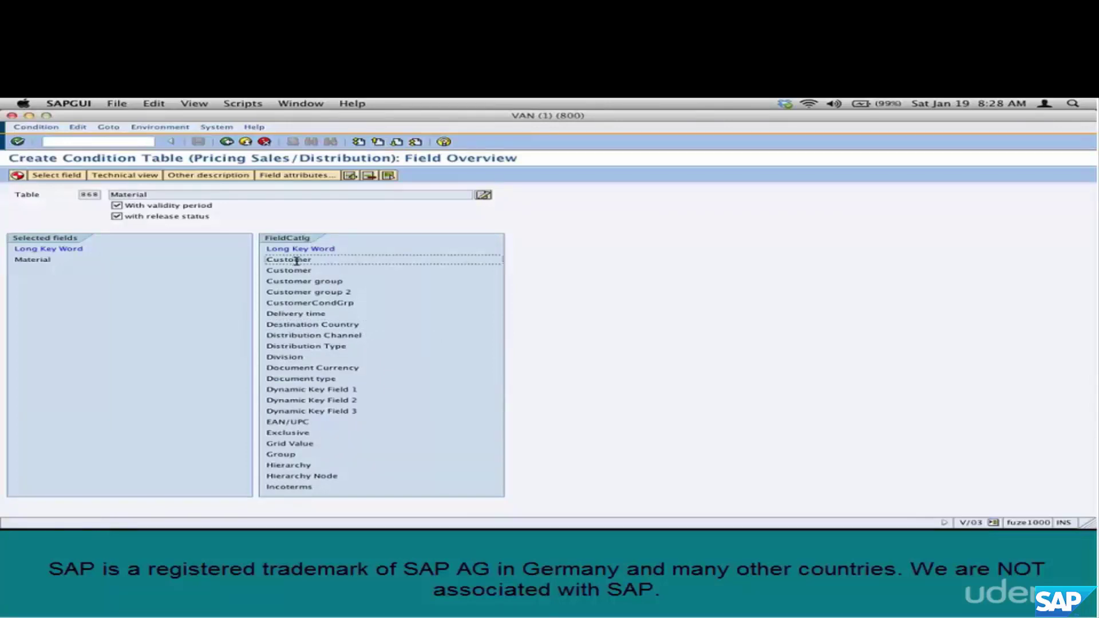
double_click(297, 261)
double_click(296, 271)
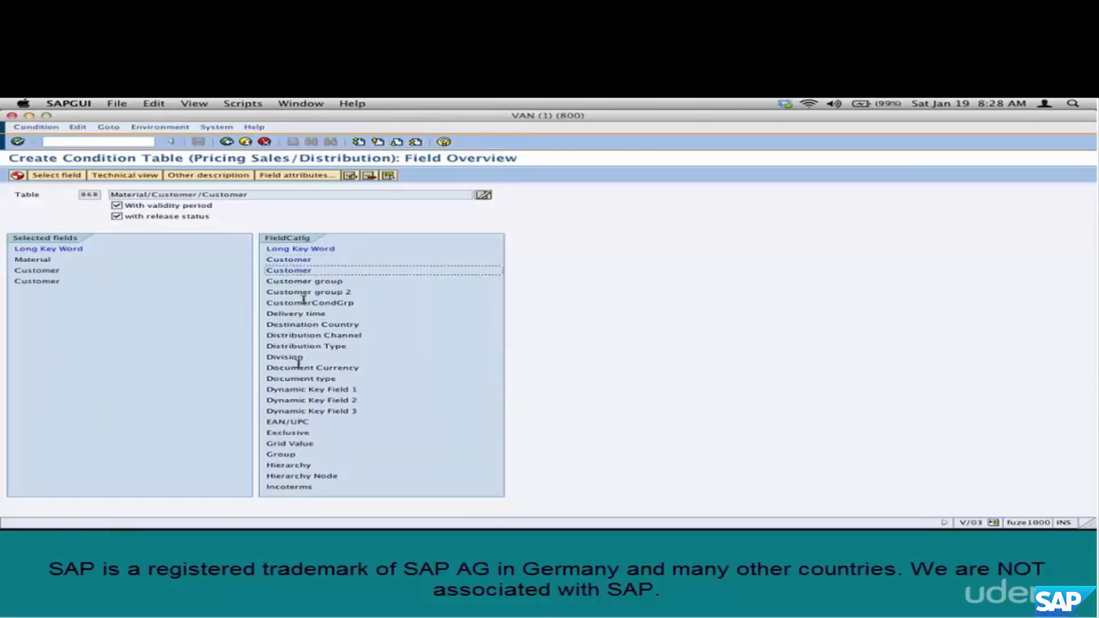
Compare the technical field names of the two Customer fields in the technical view, then return to the field overview.
click(138, 176)
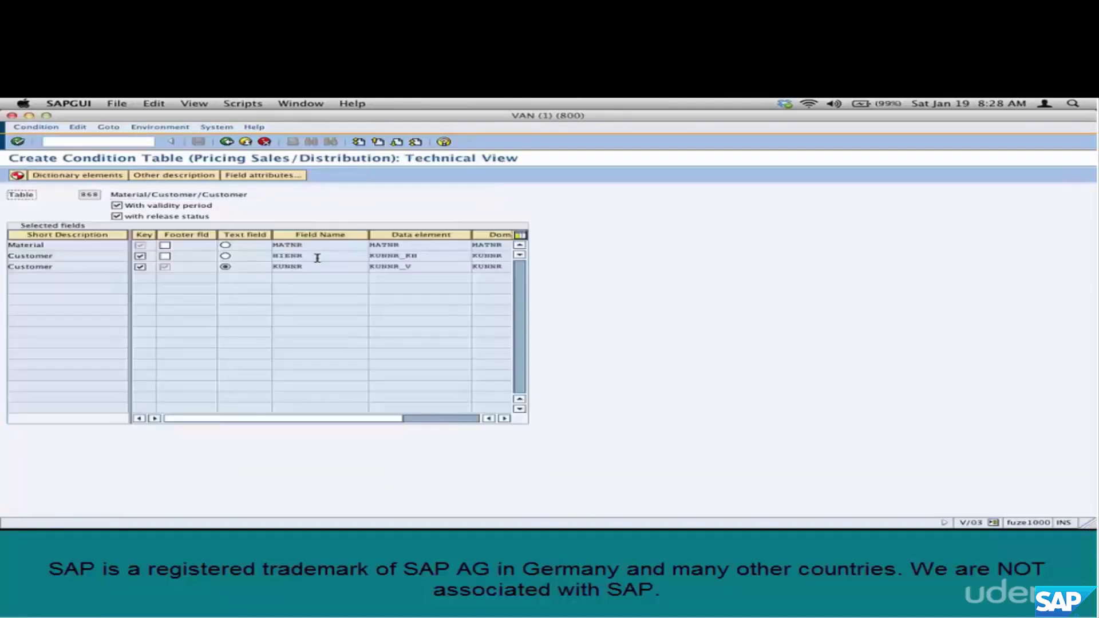
drag(317, 258, 266, 261)
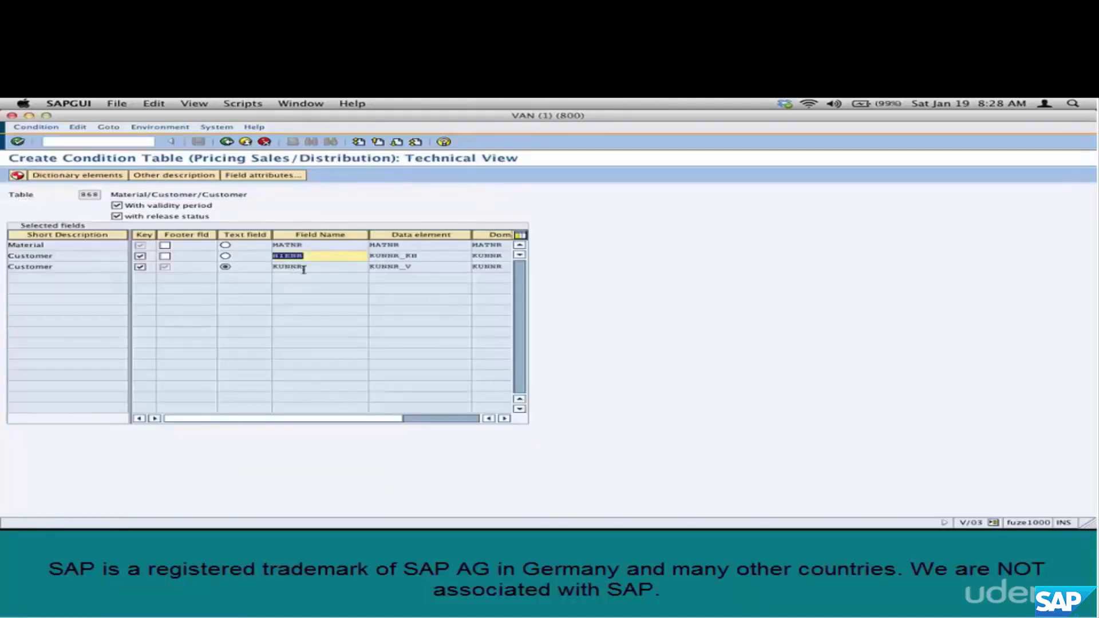
click(427, 256)
click(307, 257)
drag(307, 257, 265, 255)
click(226, 141)
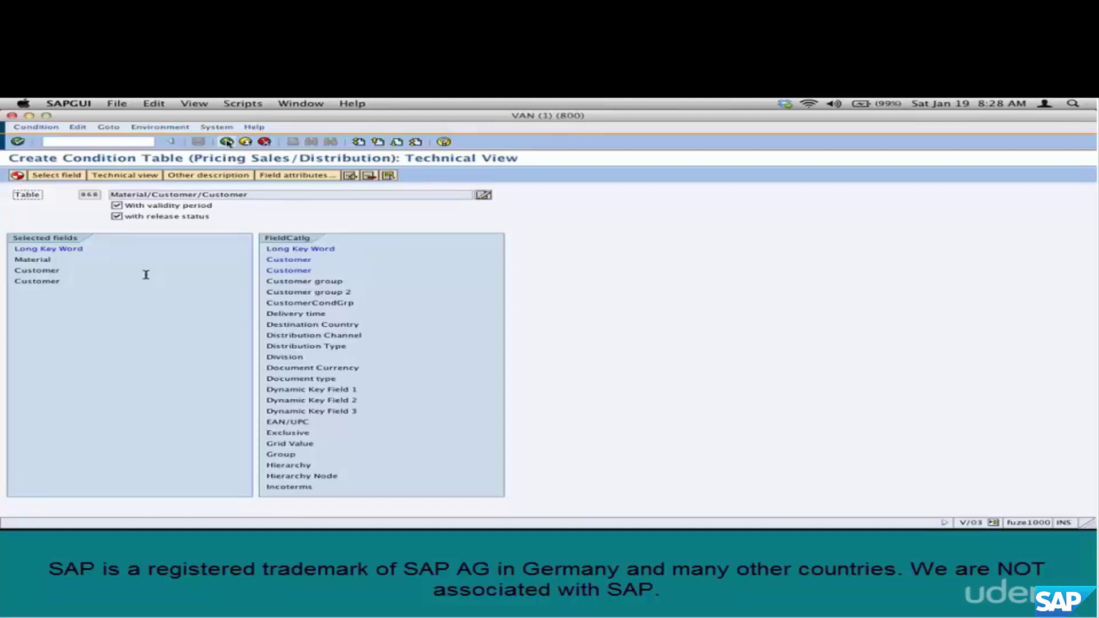
Delete the first of the two Customer fields (HIENR) from table 868's selected fields and confirm the deletion.
click(37, 270)
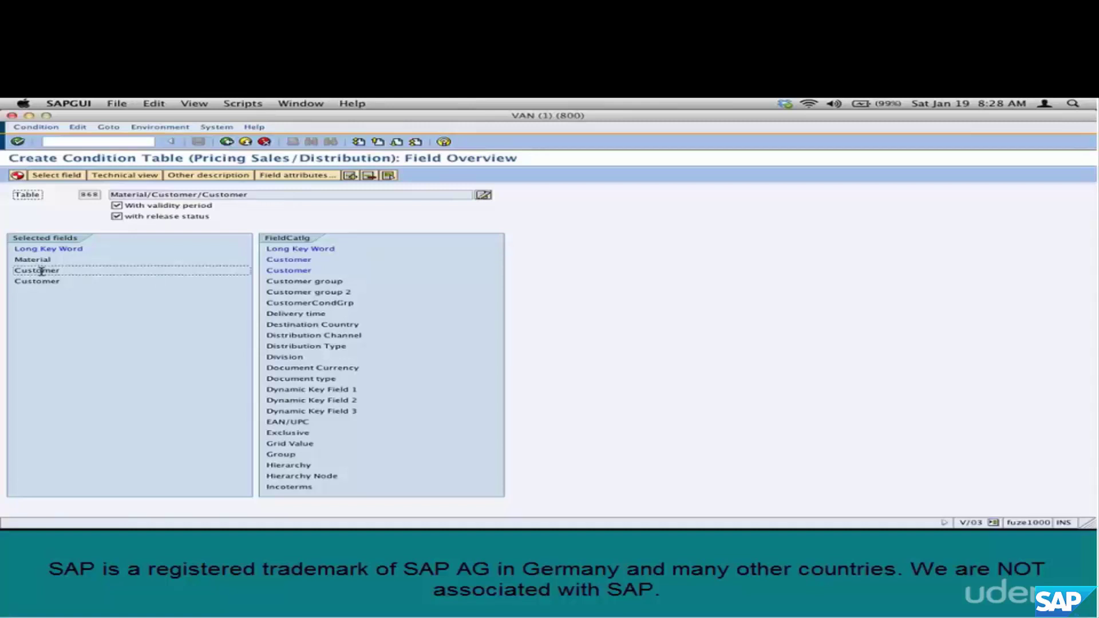
click(350, 176)
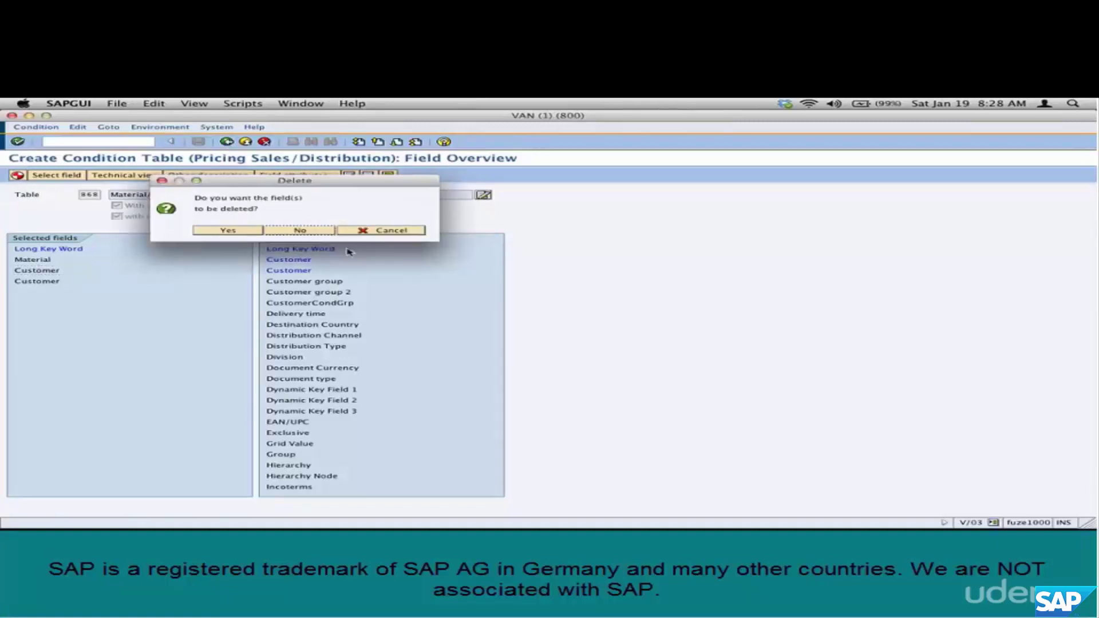
click(228, 231)
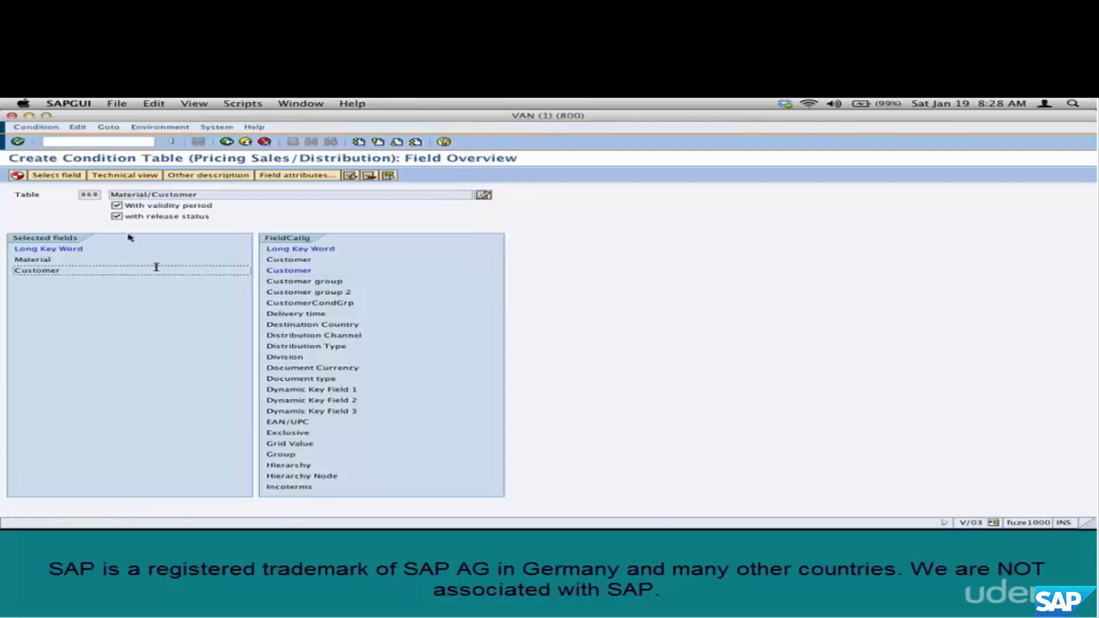
Check the technical field names of Material and the remaining Customer field in table 868, then return to the field overview.
click(138, 178)
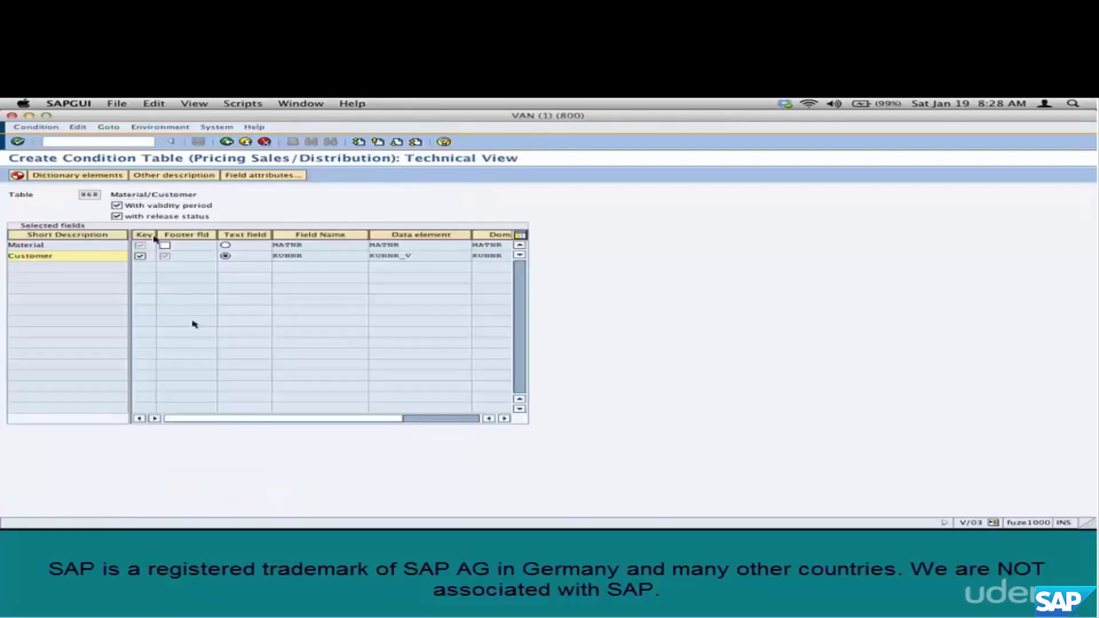
click(322, 245)
drag(321, 254, 270, 261)
click(228, 142)
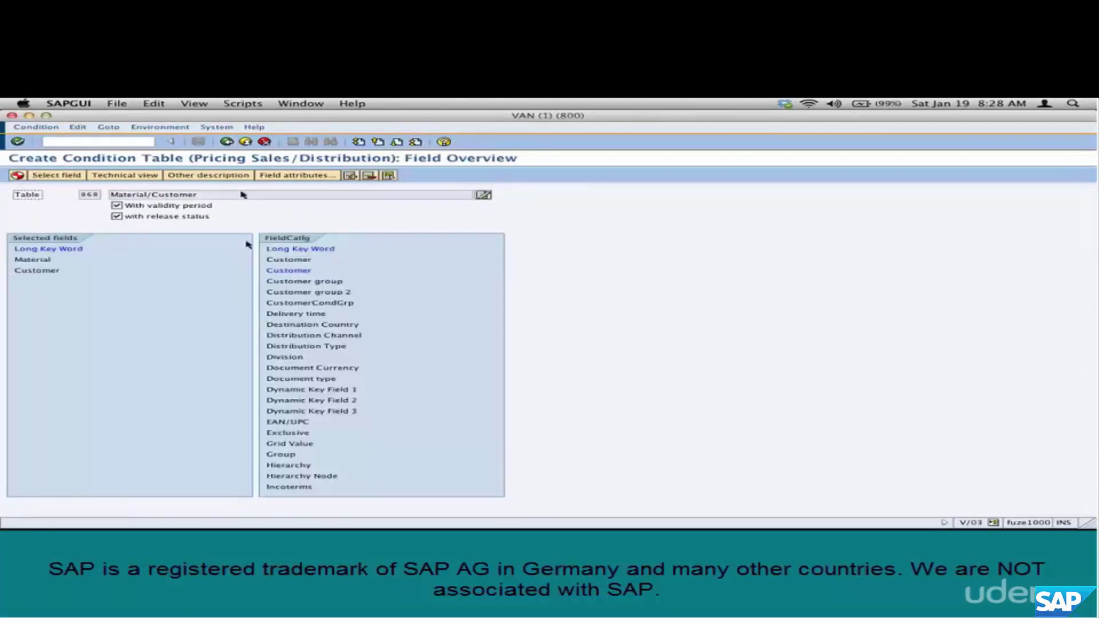
Generate condition table 868 despite the duplicate-fields warning and save its object directory entry in package z_ides.
click(17, 175)
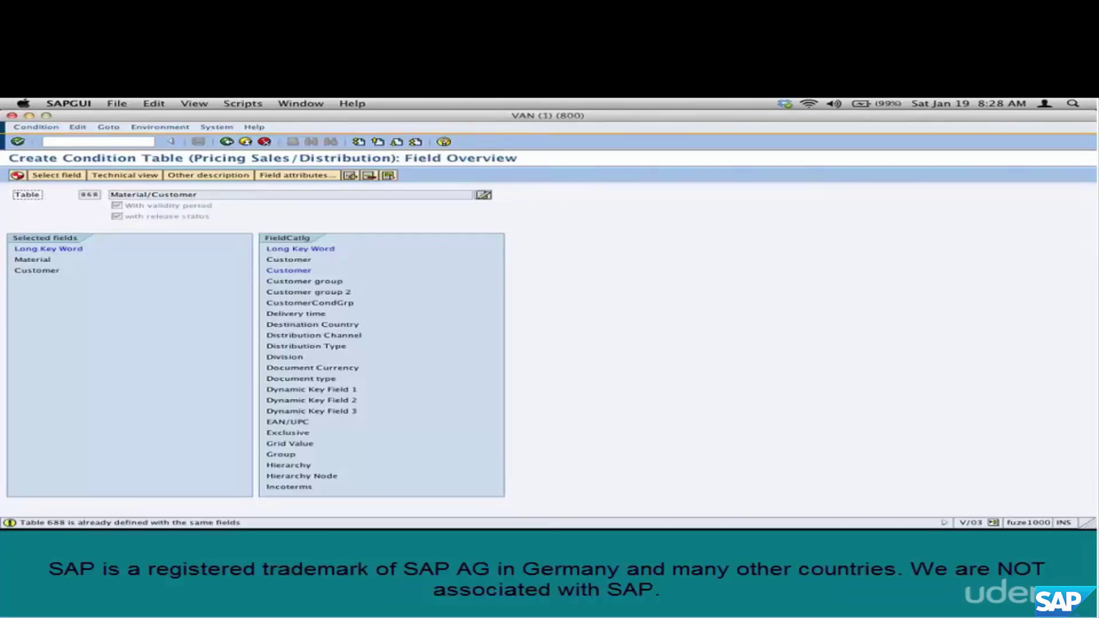
key(Return)
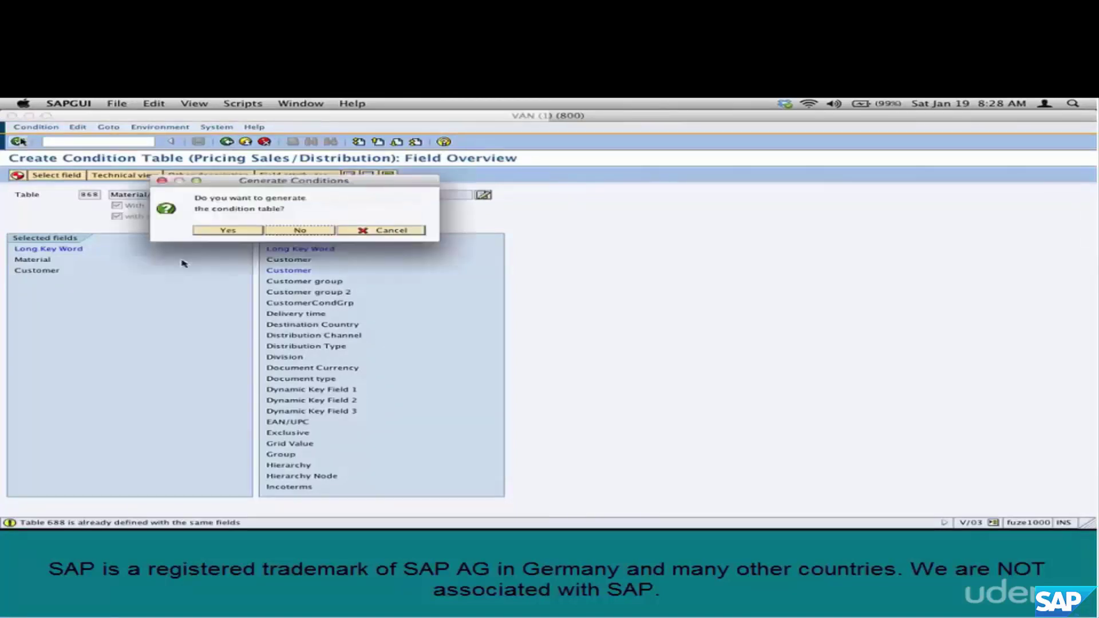
click(241, 230)
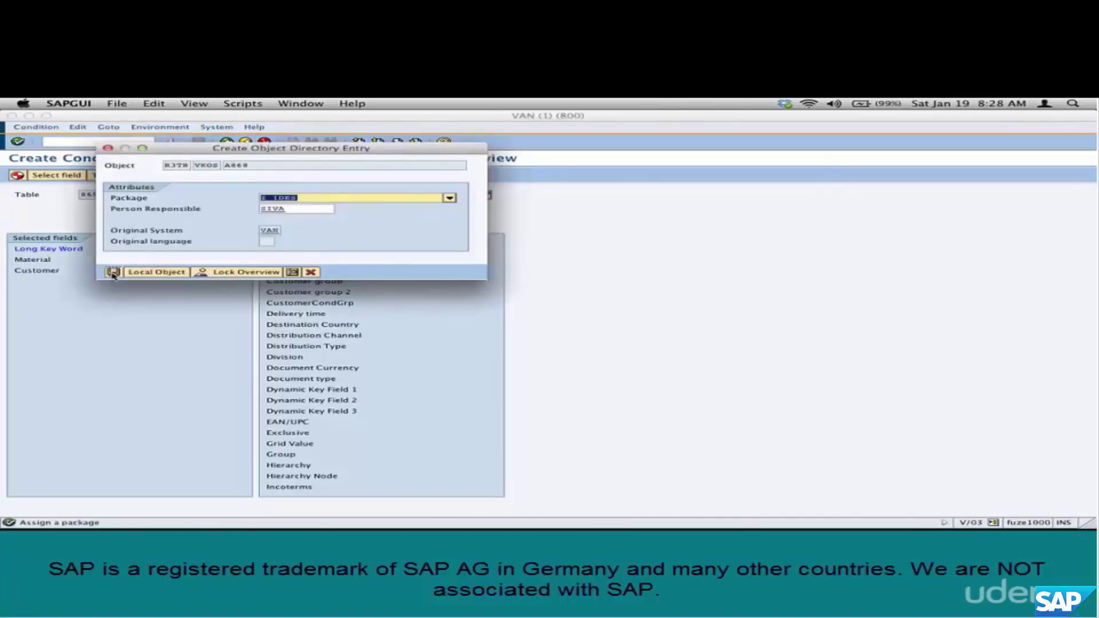
click(112, 272)
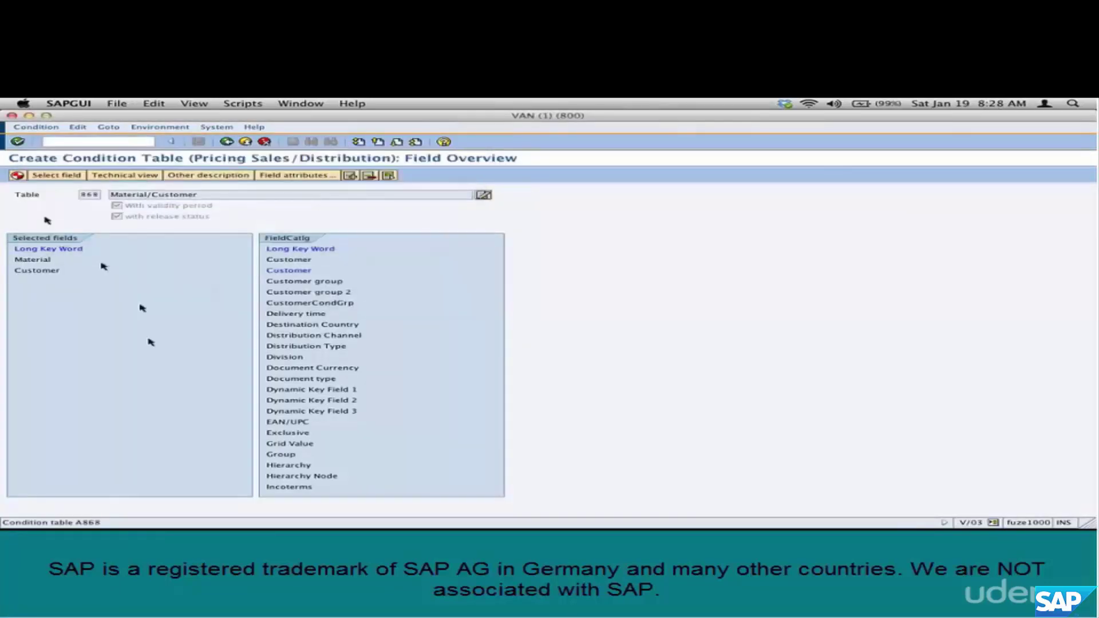
Start creating condition table 869 and select Material and Customer group as its fields, following the customer group price list.
key(F3)
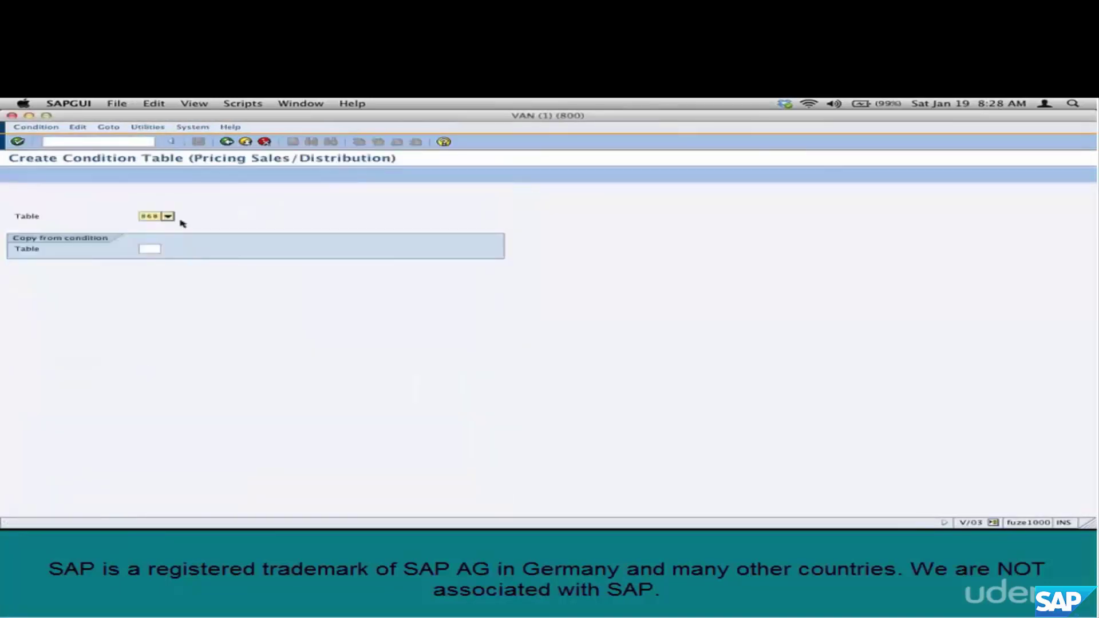
key(Return)
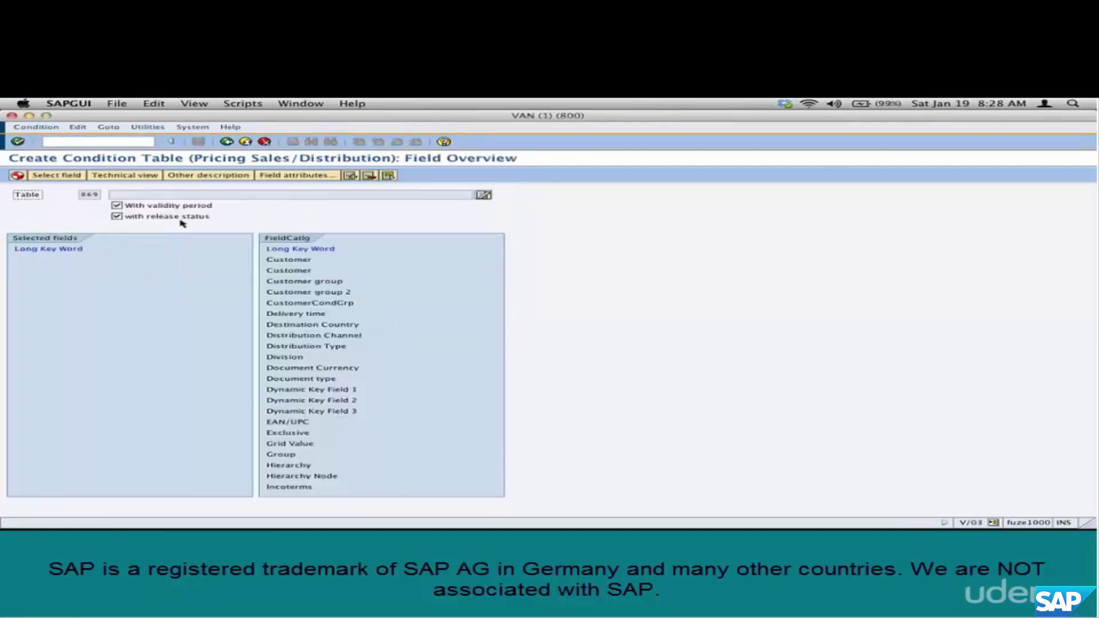
key(super+Tab)
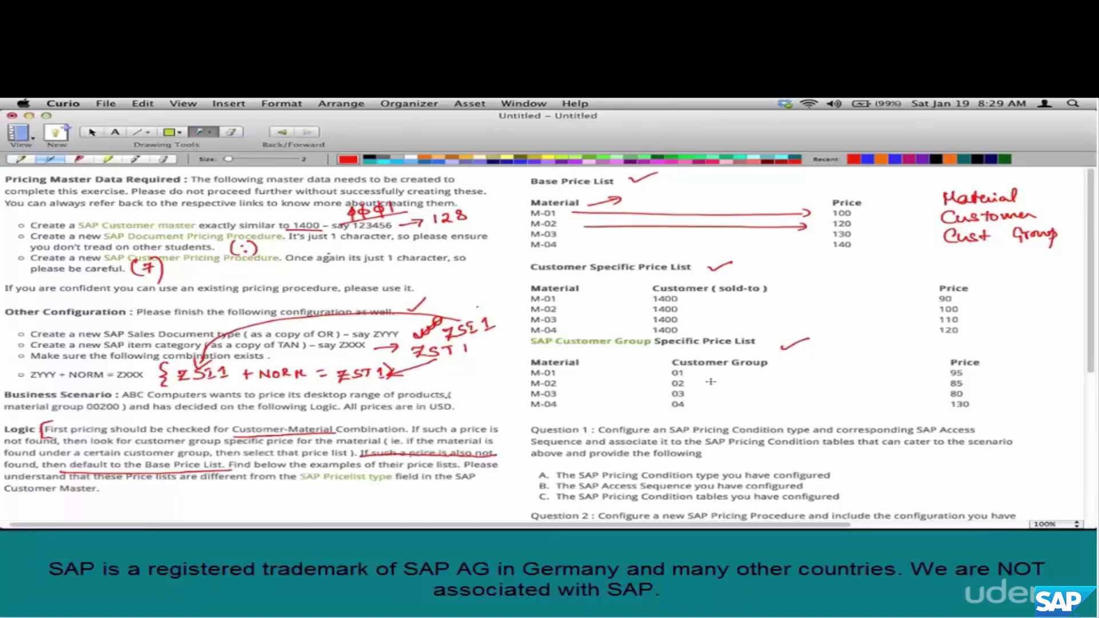
key(super+Tab)
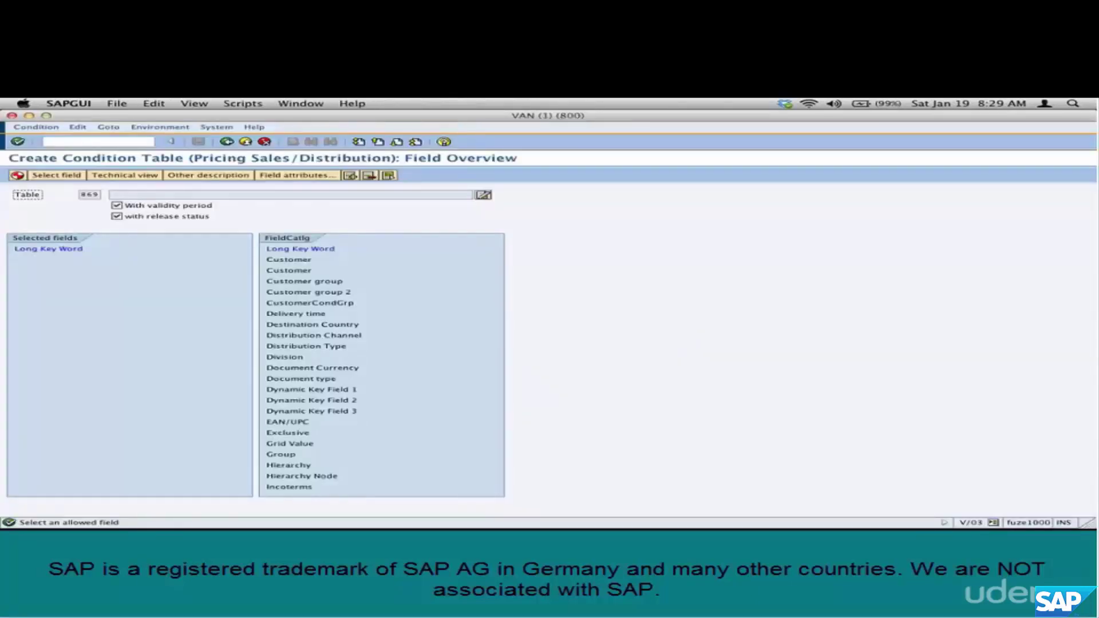
click(307, 401)
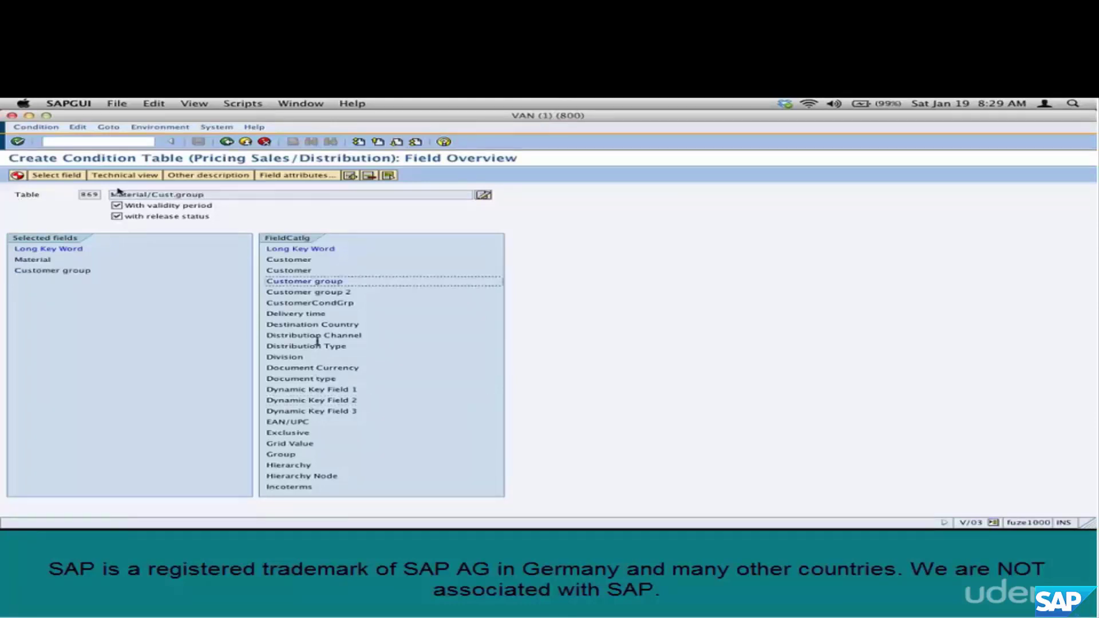
Check the technical field names of Material and Customer group in table 869, then return to the field overview.
click(141, 176)
double_click(312, 246)
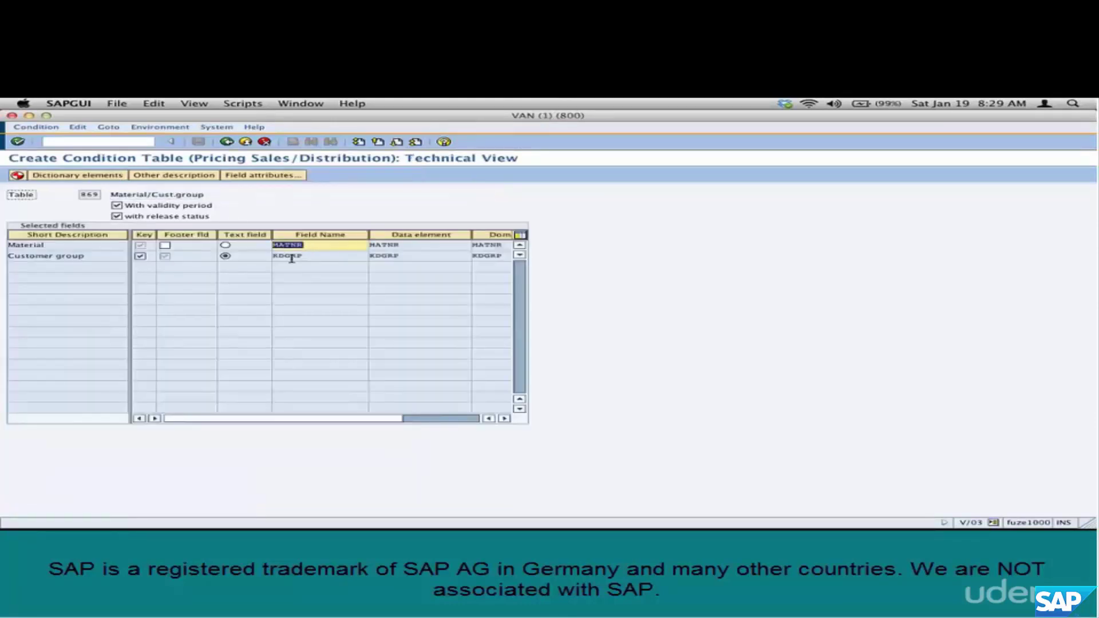
double_click(295, 256)
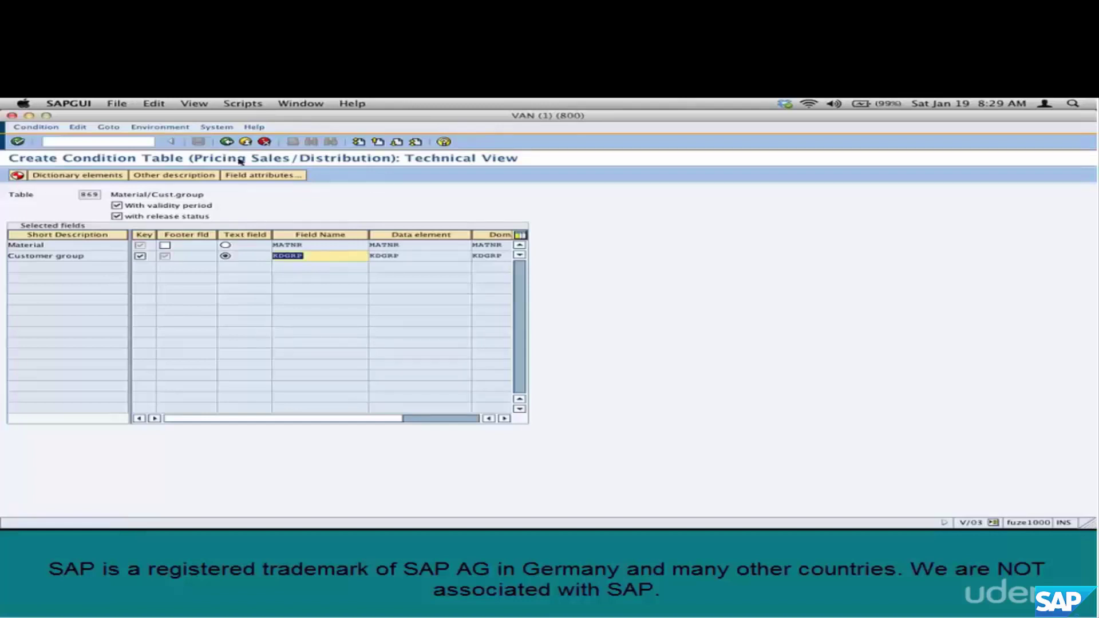
click(227, 141)
Generate condition table 869 despite the duplicate-fields warning and save its object directory entry in package z_ides.
click(19, 176)
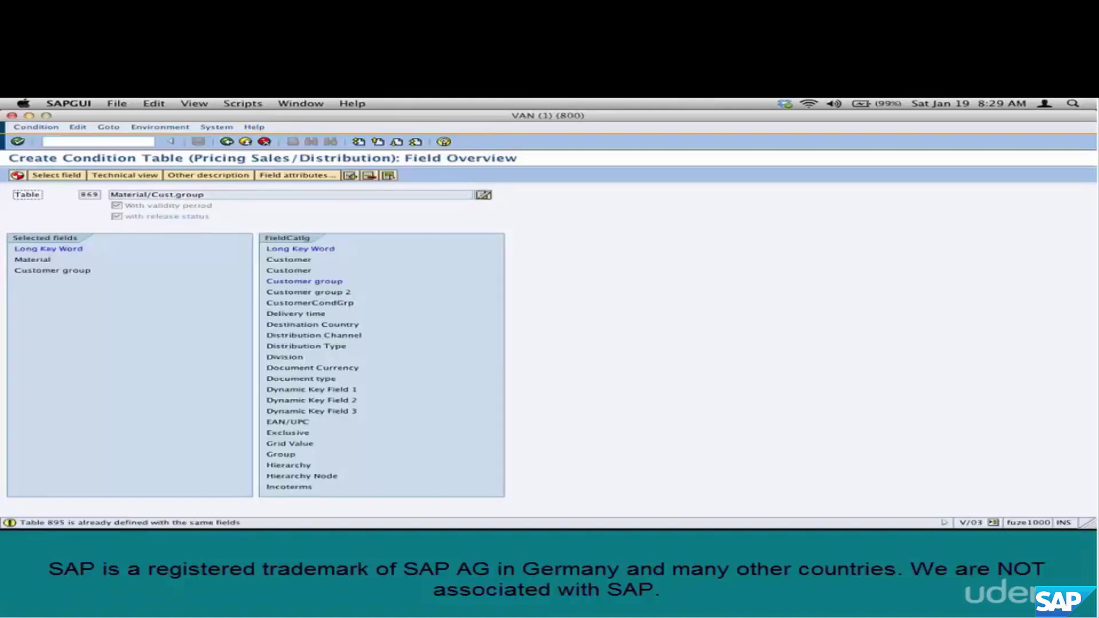
key(Return)
click(216, 228)
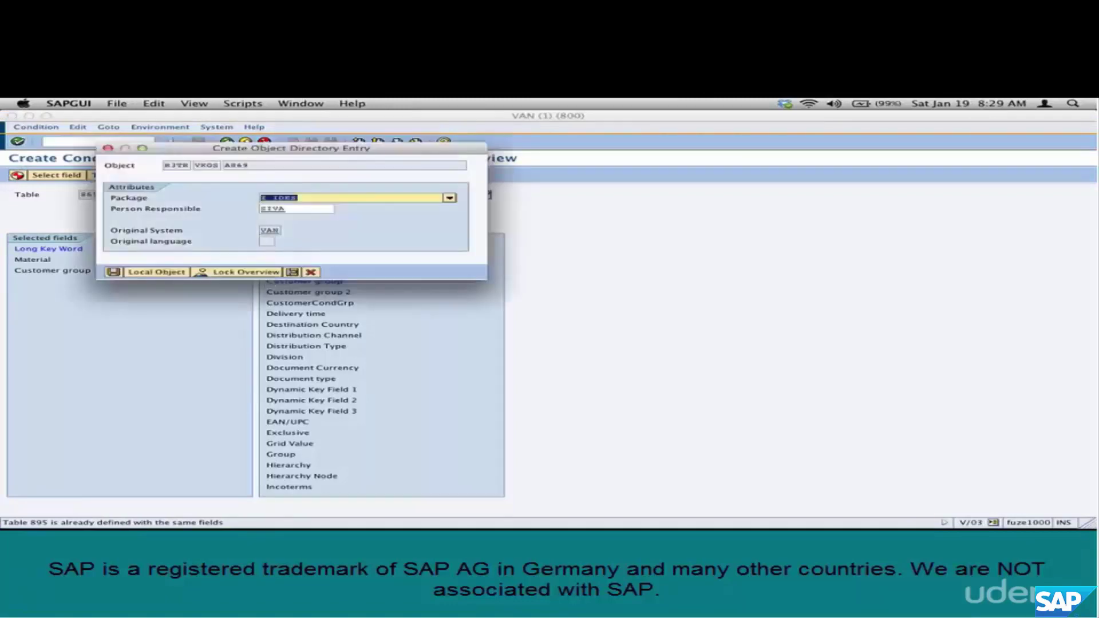
click(114, 277)
click(51, 219)
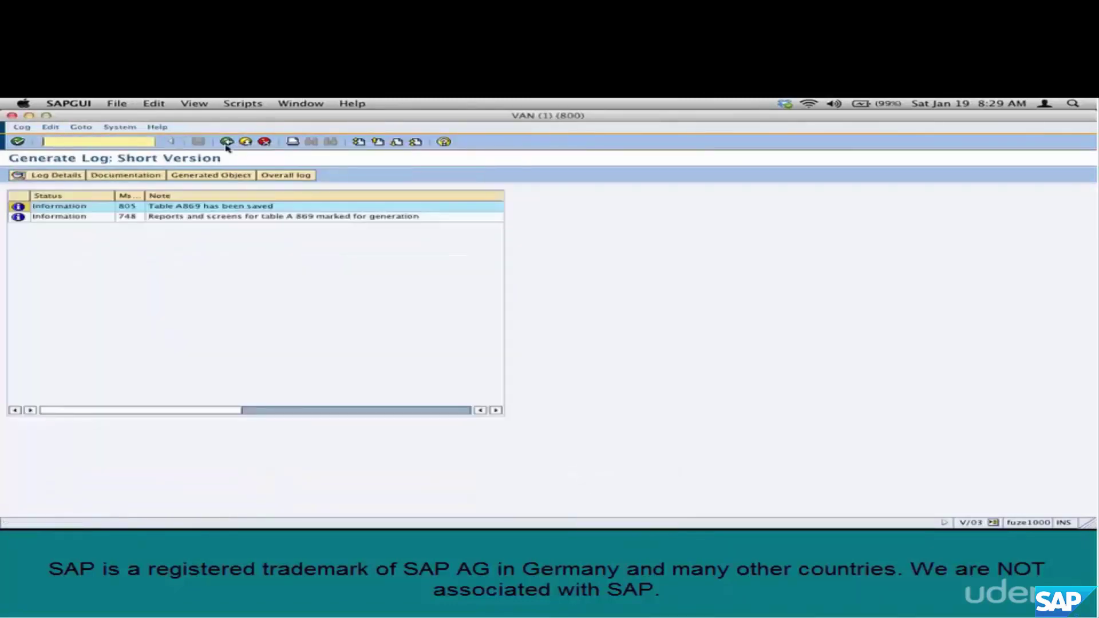
Leave the generation log, switch to Curio and annotate the base, customer-specific and customer group price lists with the pen.
click(228, 143)
key(super+Tab)
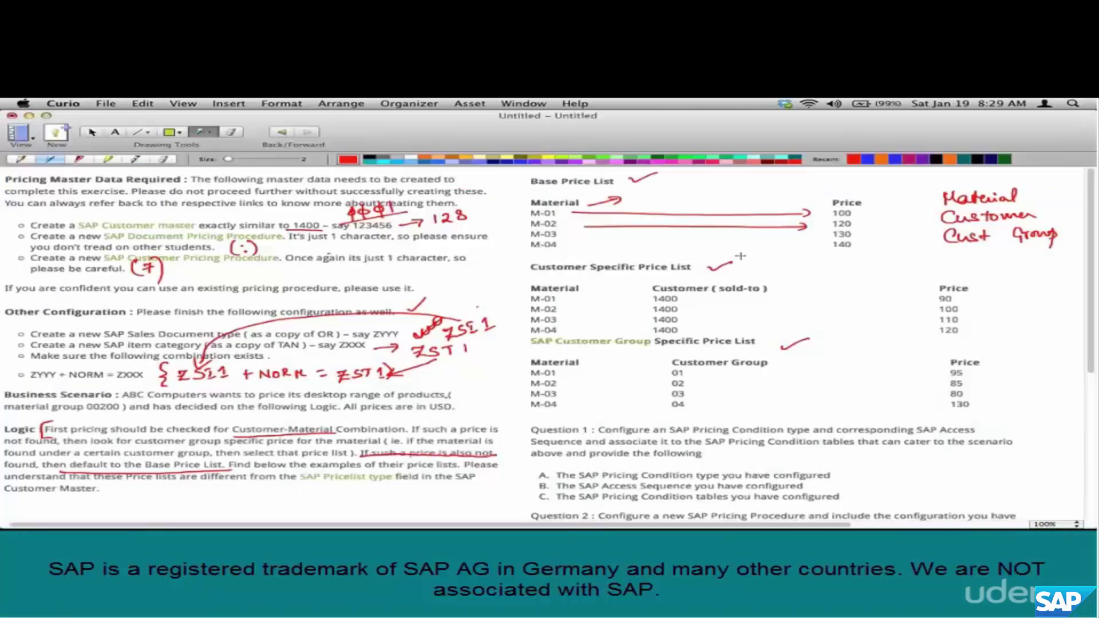
drag(738, 185, 757, 198)
drag(806, 292, 837, 300)
drag(818, 372, 852, 388)
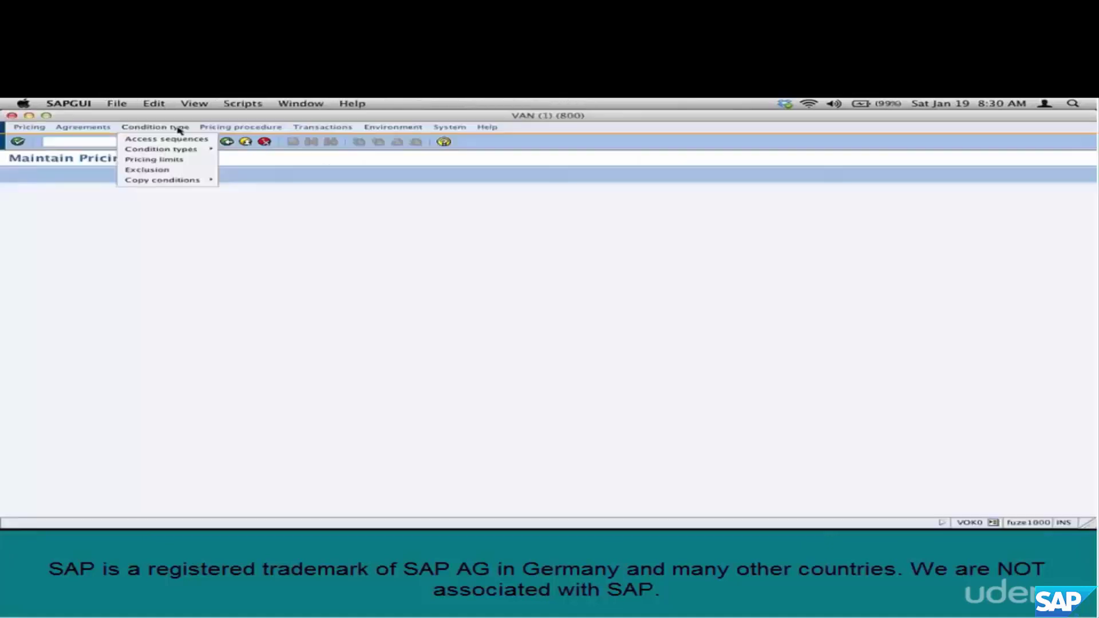
Open access sequence maintenance in SAP GUI, accept the cross-client caution and add a new entry with a key and description "test access sequence".
click(166, 139)
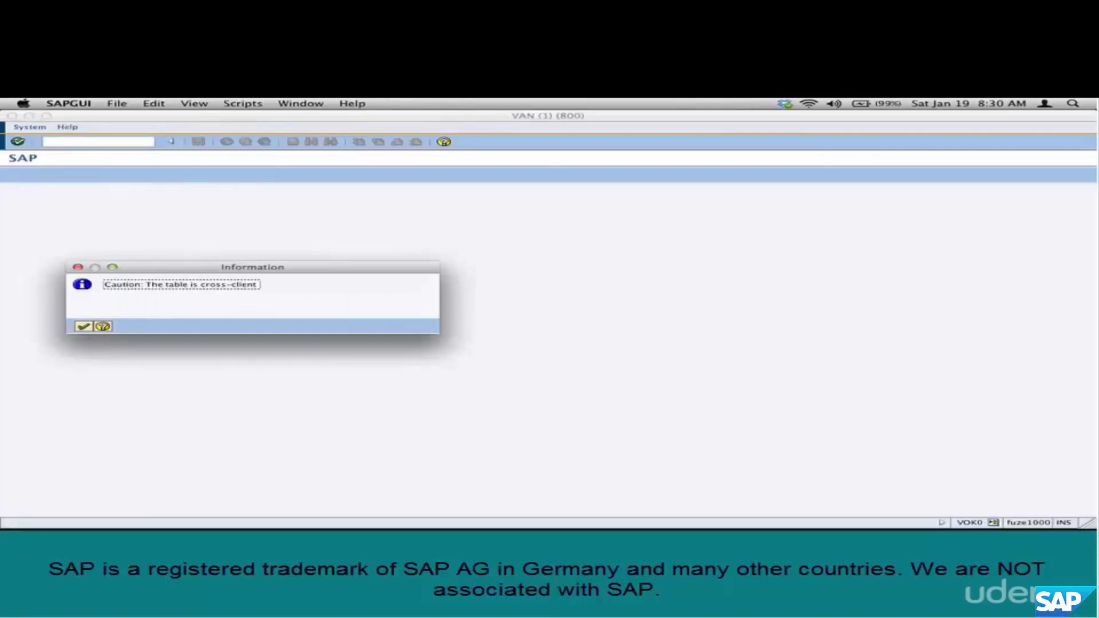
click(84, 326)
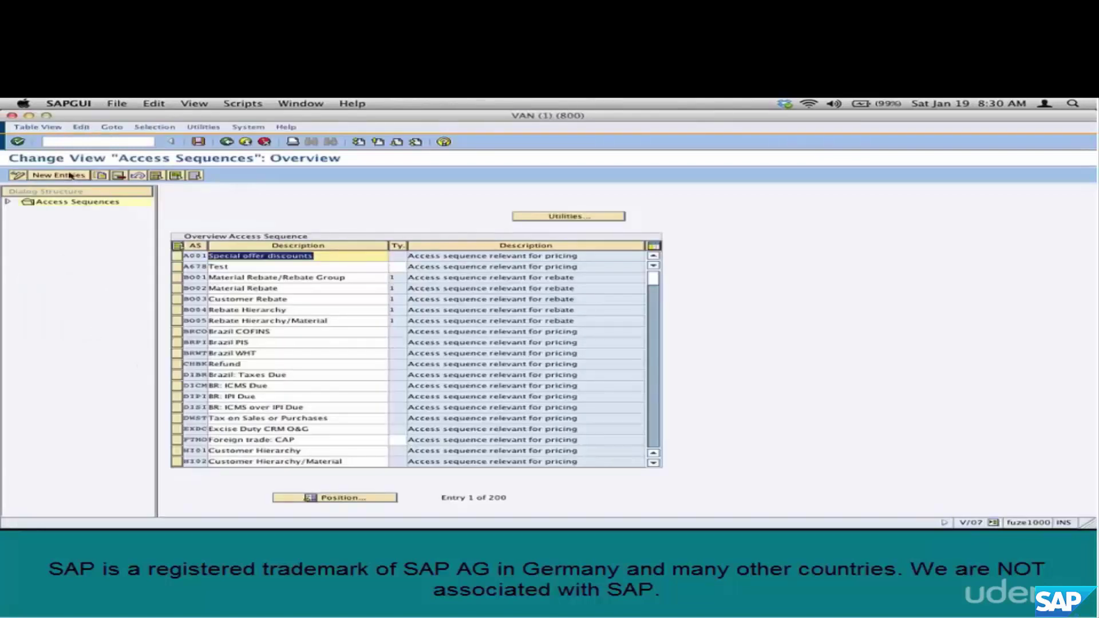
click(70, 176)
text(a)
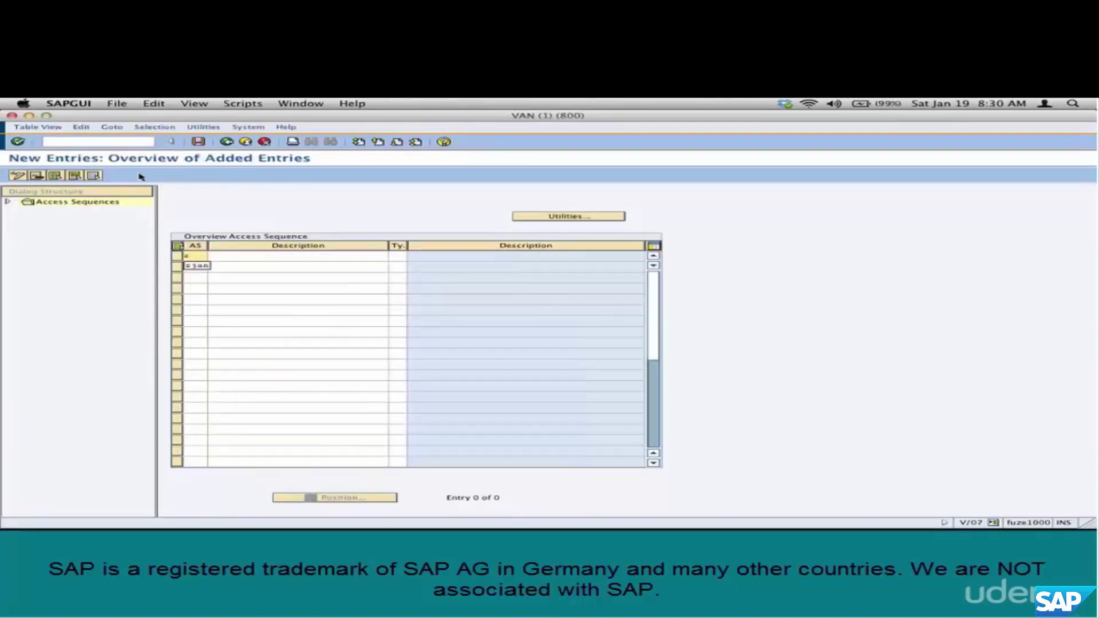
text(801)
key(Tab)
text(te)
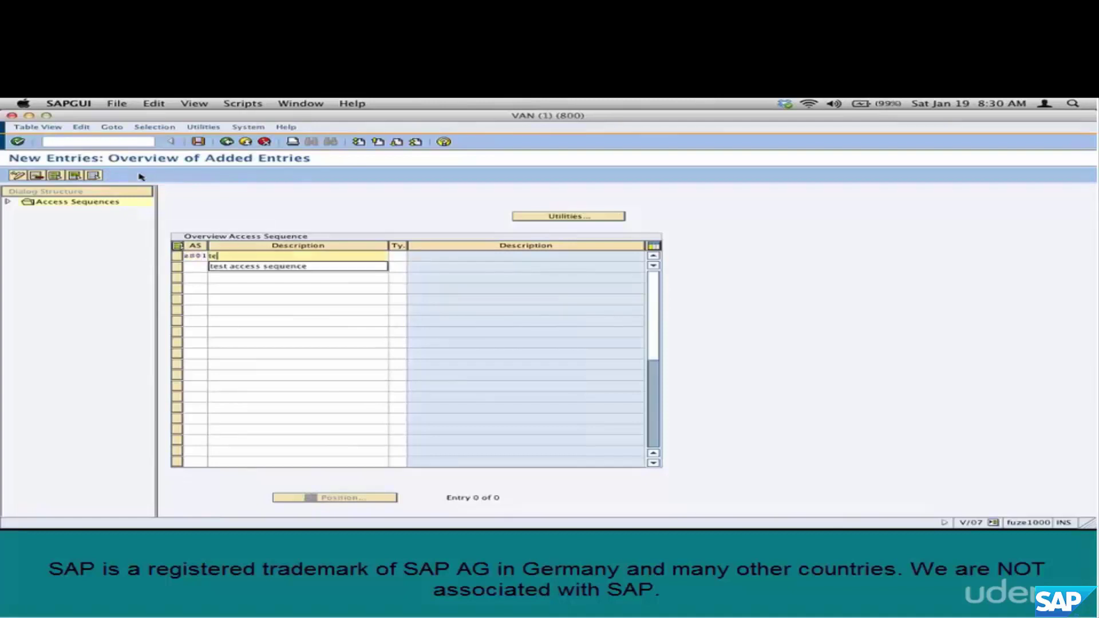
key(Down)
key(Return)
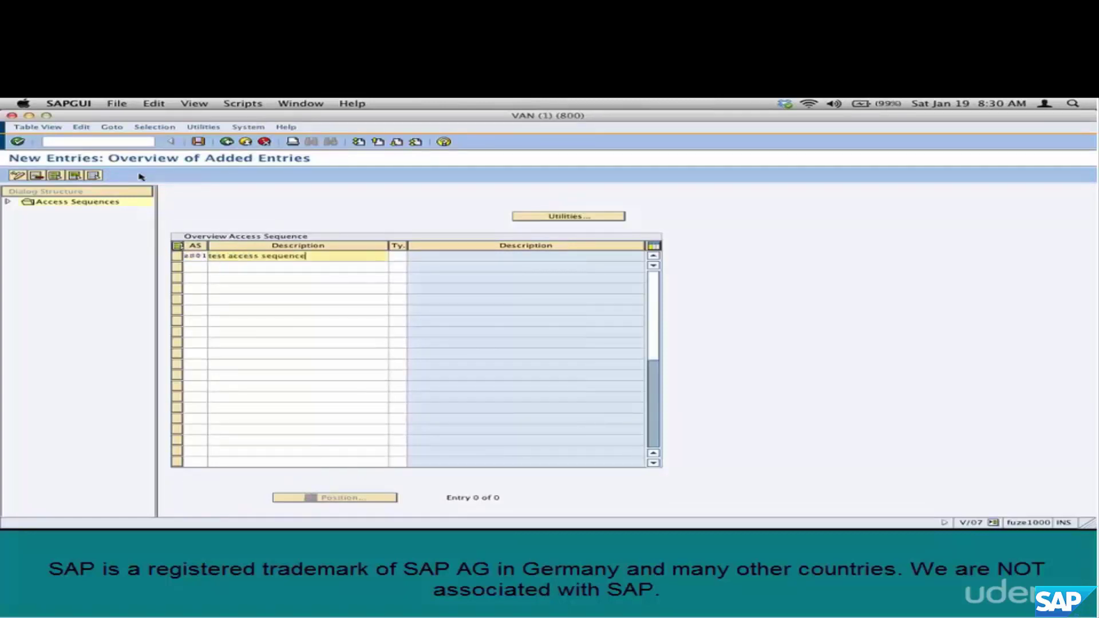
Confirm the test access sequence entry, open its accesses and start a new access numbered 10.
key(Return)
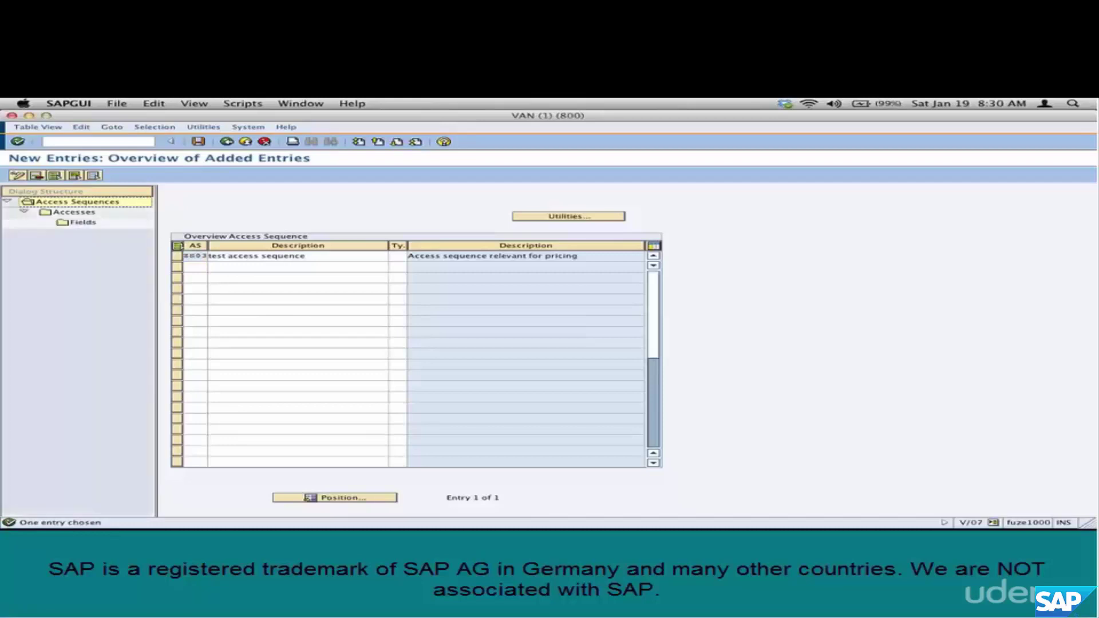
click(179, 257)
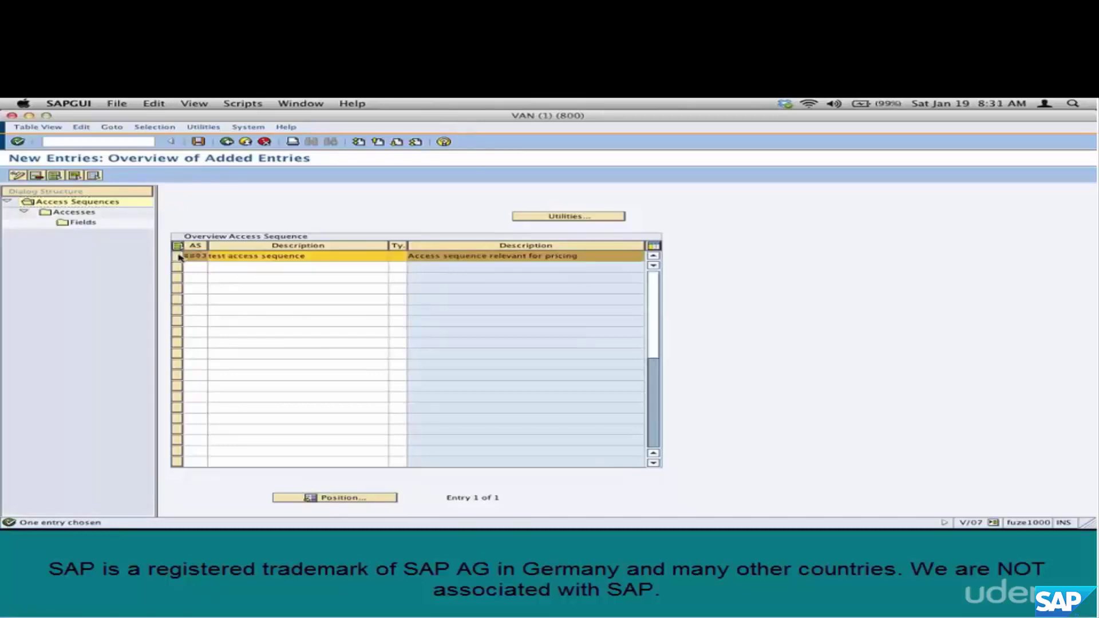
double_click(64, 214)
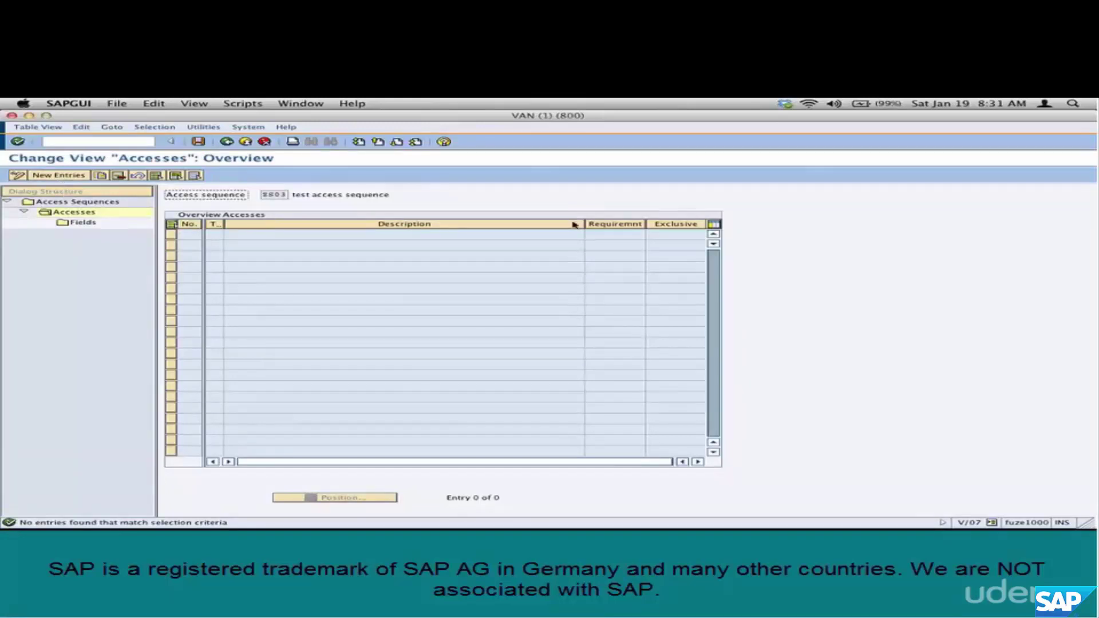
drag(583, 224, 441, 226)
click(72, 176)
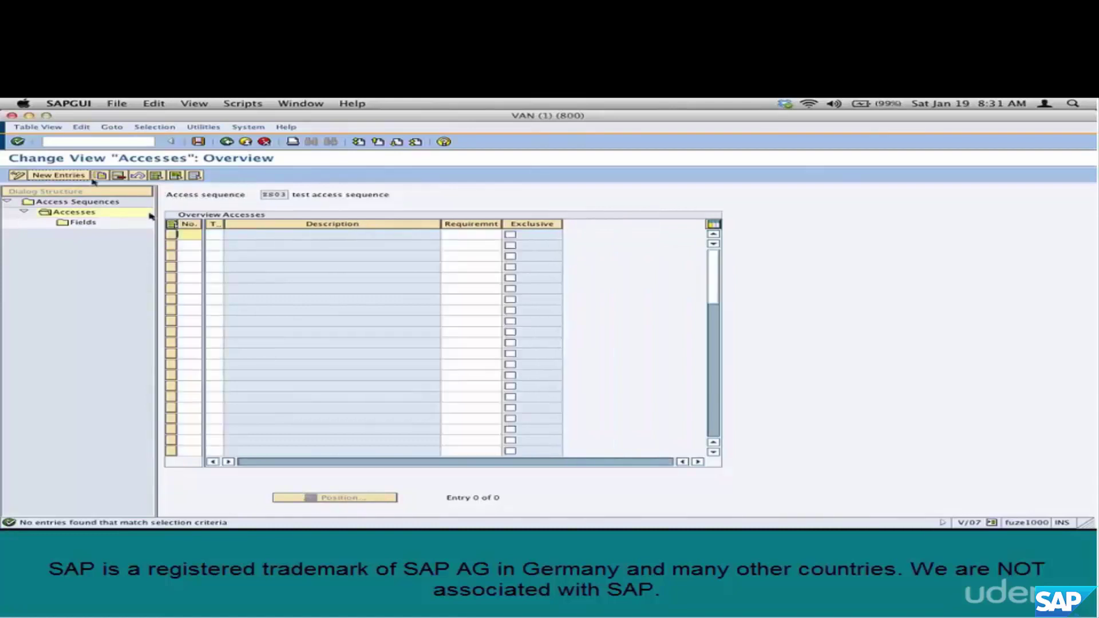
text(10)
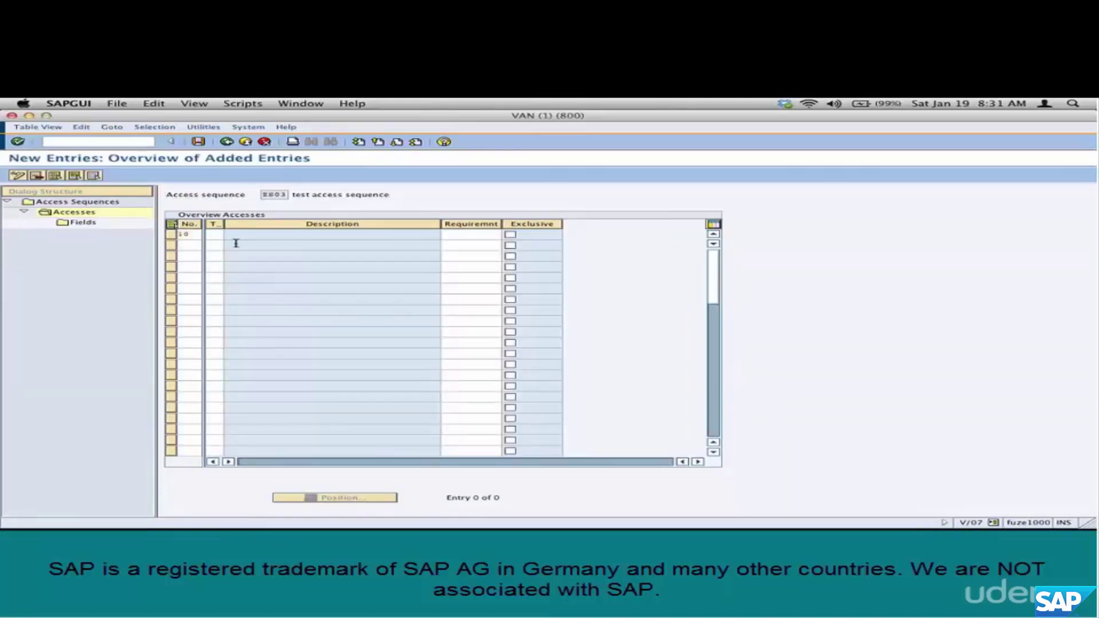
Switch to Curio and mark up the pricing logic paragraph with the pen, labelling its three lookups 868, 869 and 867.
key(super+Tab)
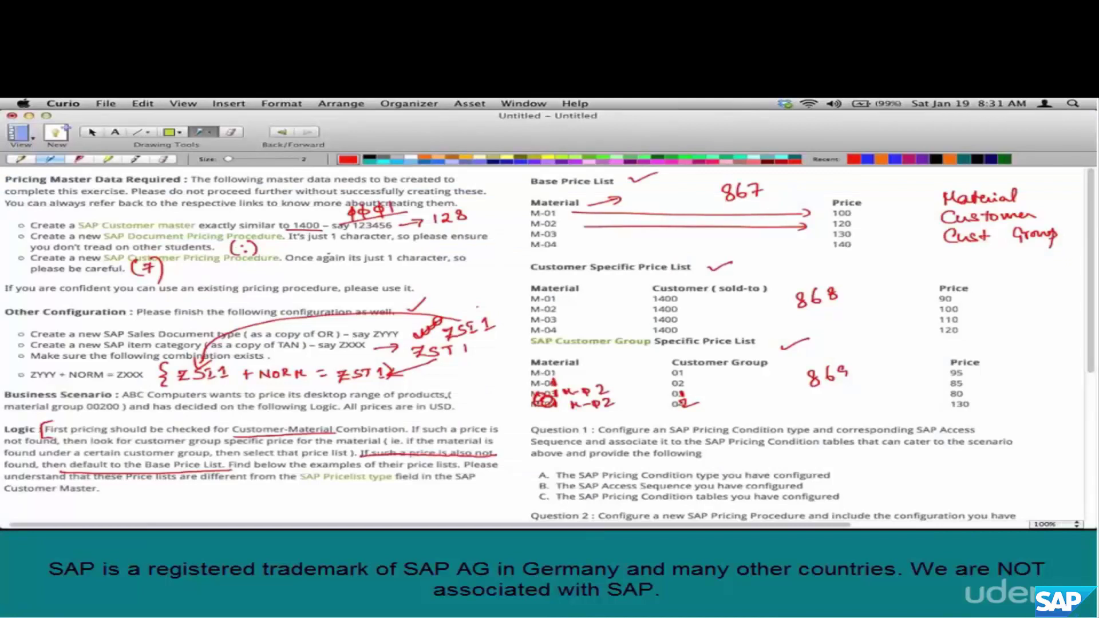
drag(505, 421, 501, 488)
drag(498, 419, 526, 441)
drag(267, 424, 301, 413)
drag(129, 446, 223, 438)
drag(194, 444, 206, 510)
scroll(212, 517, down, 2)
mouse_move(202, 458)
mouse_down()
mouse_move(198, 468)
mouse_move(210, 459)
mouse_move(231, 467)
mouse_up()
drag(298, 360, 302, 375)
mouse_move(230, 408)
mouse_down()
mouse_move(154, 428)
mouse_move(232, 408)
mouse_move(218, 403)
mouse_move(305, 452)
mouse_up()
drag(314, 457, 327, 465)
drag(332, 454, 334, 463)
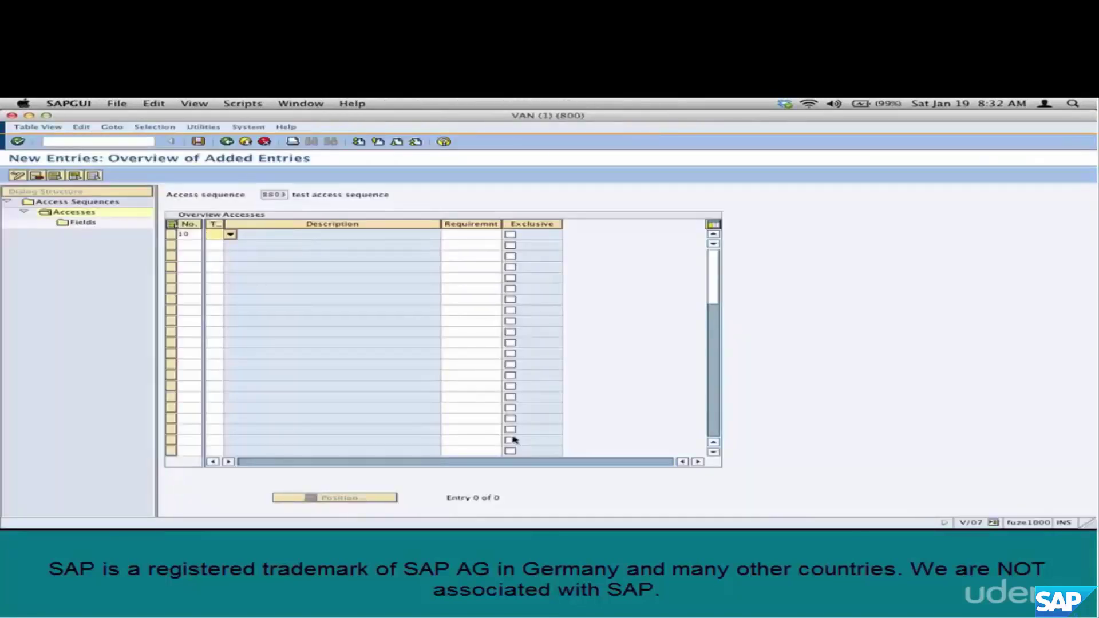
In SAP GUI, assign table 868 to access 10 and table 869 to a new access 20, marking both exclusive.
text(868)
click(510, 235)
click(183, 246)
text(2)
key(super+Tab)
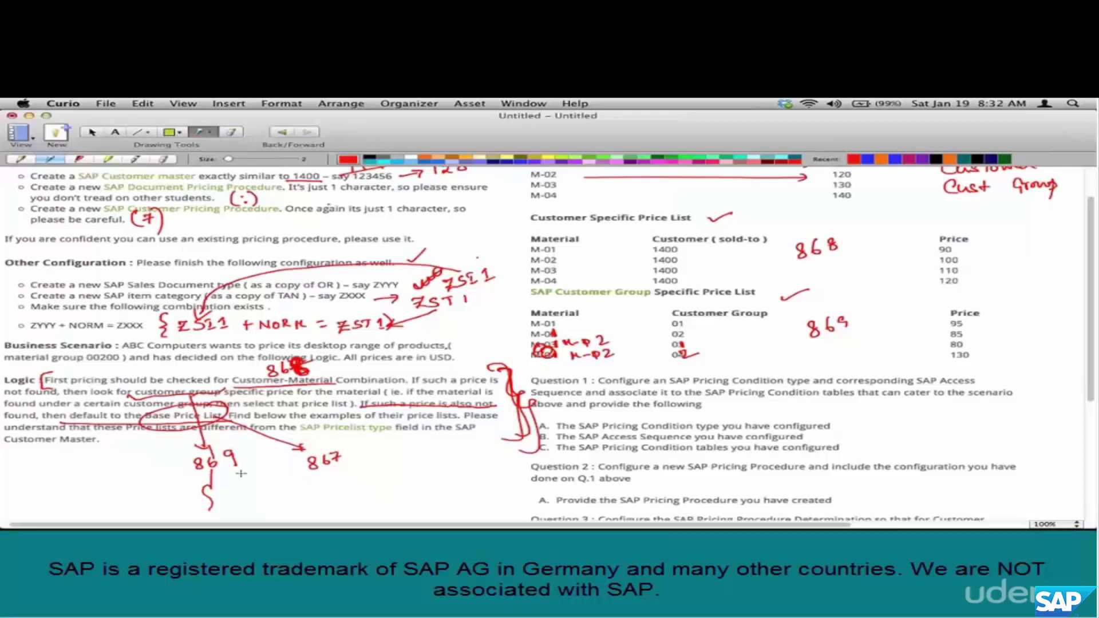
key(super+Tab)
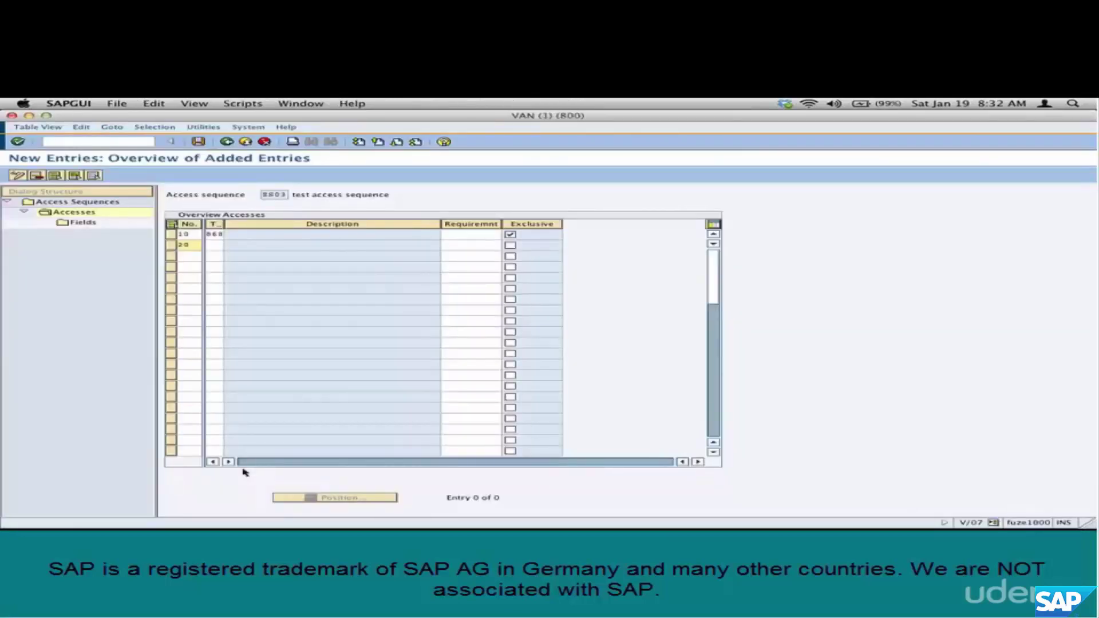
key(Tab)
text(869)
click(510, 245)
Add access 30 with table 867, mark it exclusive and confirm the access entries.
click(196, 256)
text(30)
key(Tab)
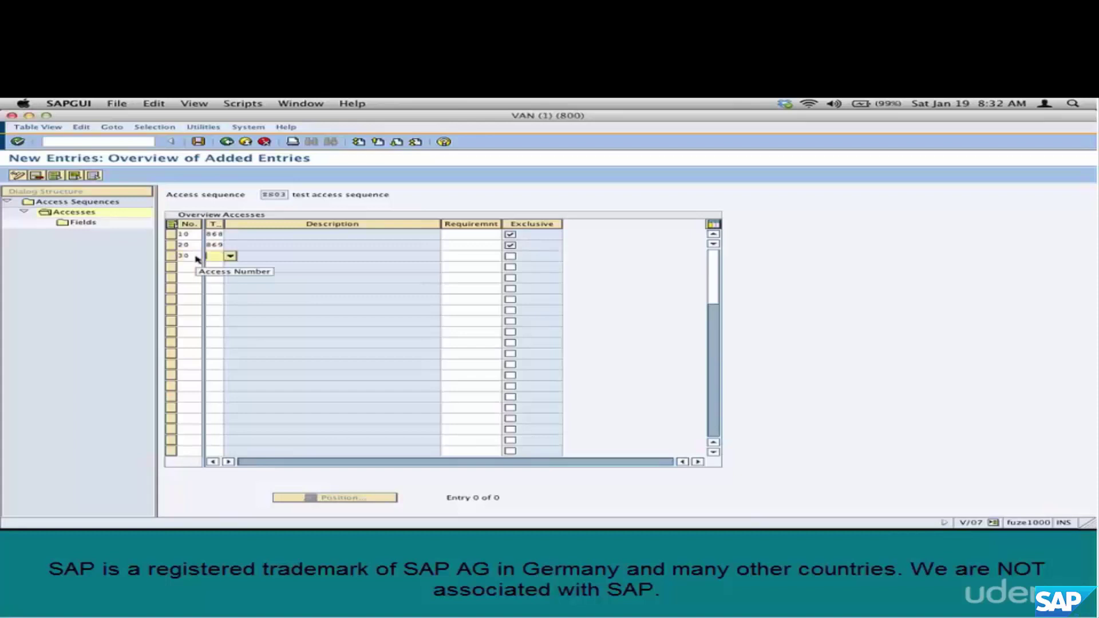
key(super+Tab)
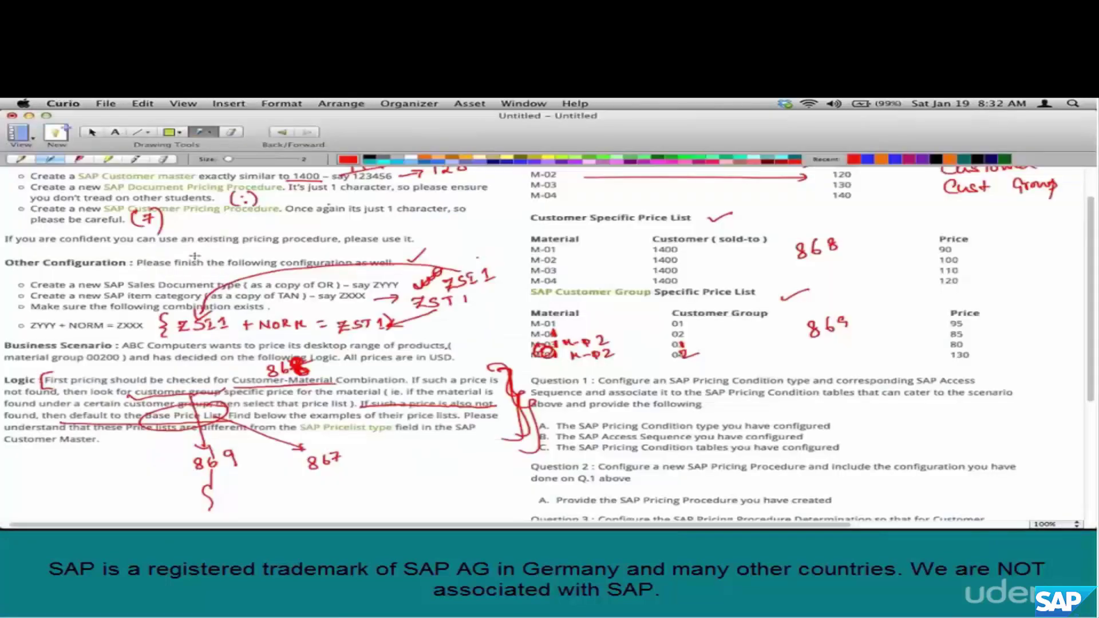
key(super+Tab)
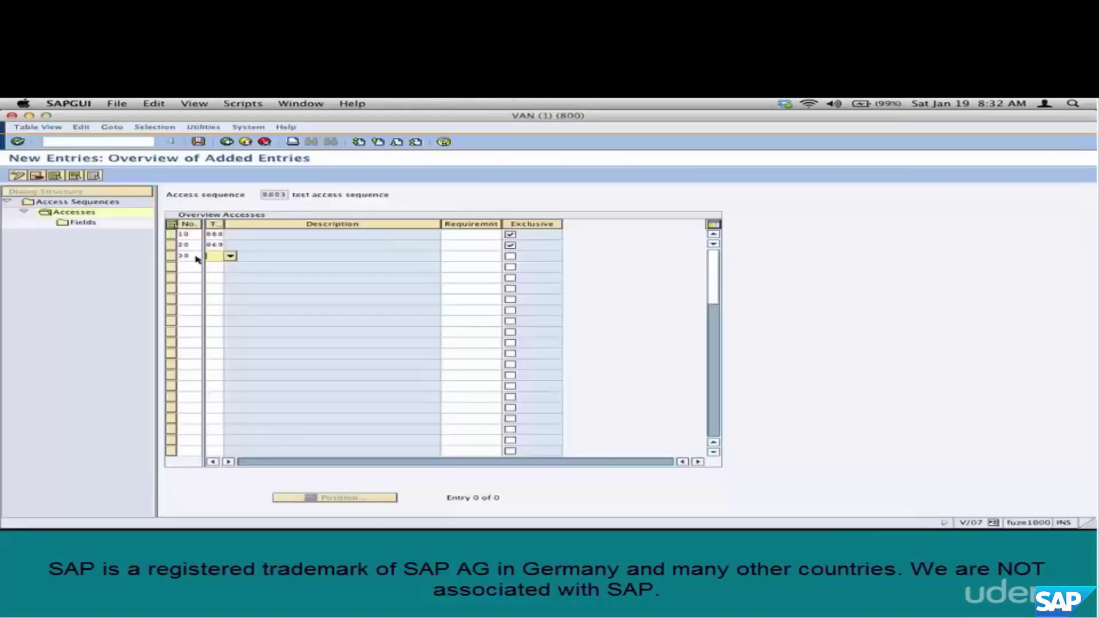
text(867)
key(Tab)
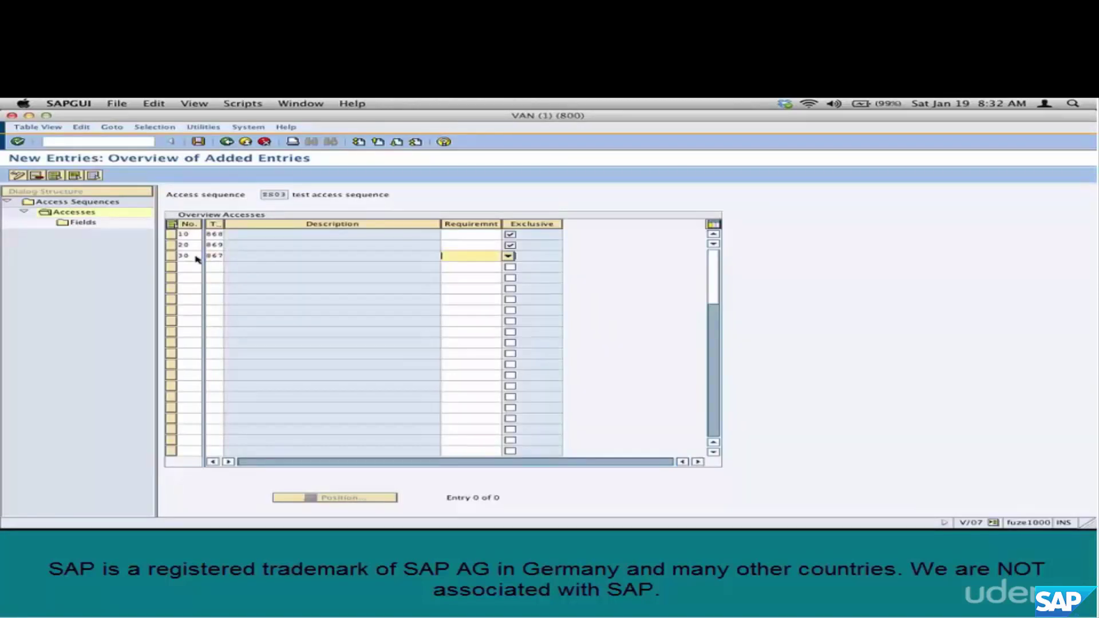
key(Tab)
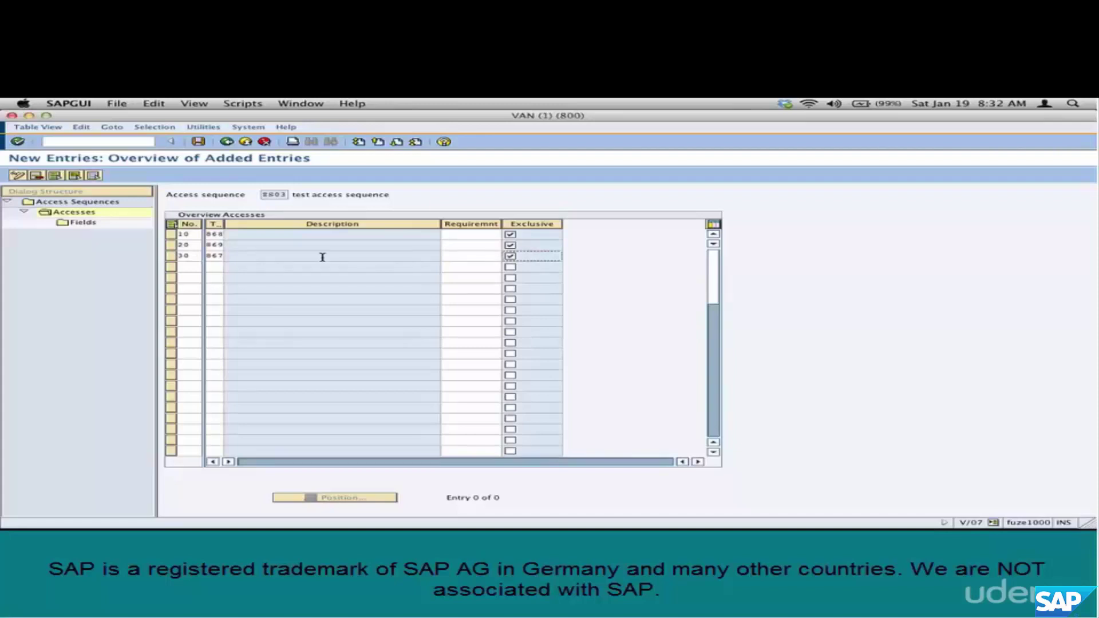
key(Return)
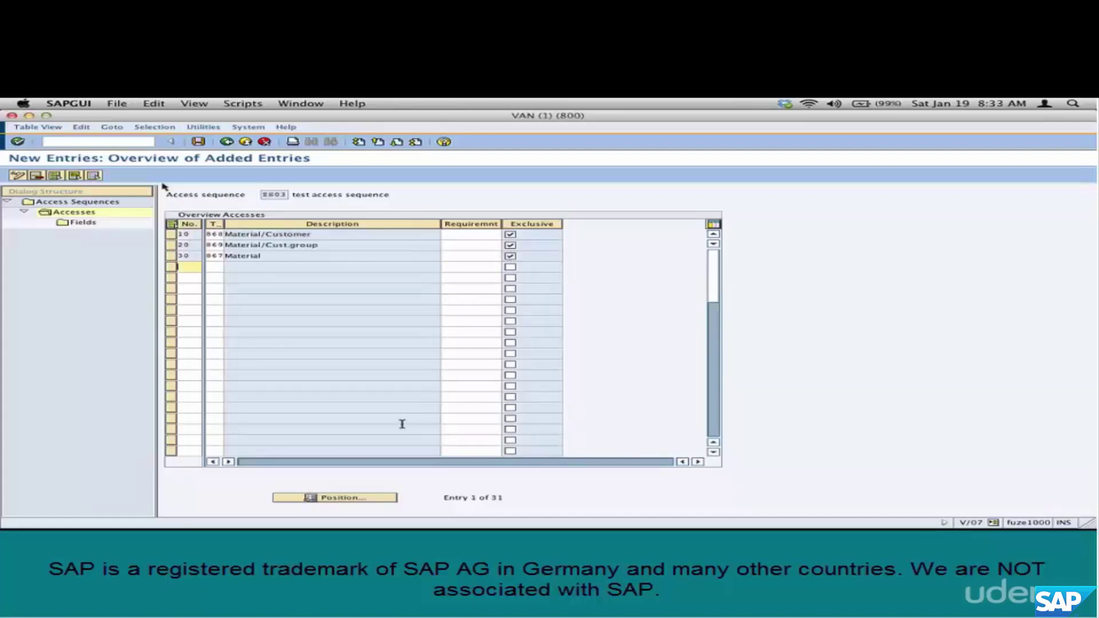
Open the fields of access 10, accept the missing field assignment warnings, widen the I/O column and return to the accesses.
click(168, 239)
click(76, 224)
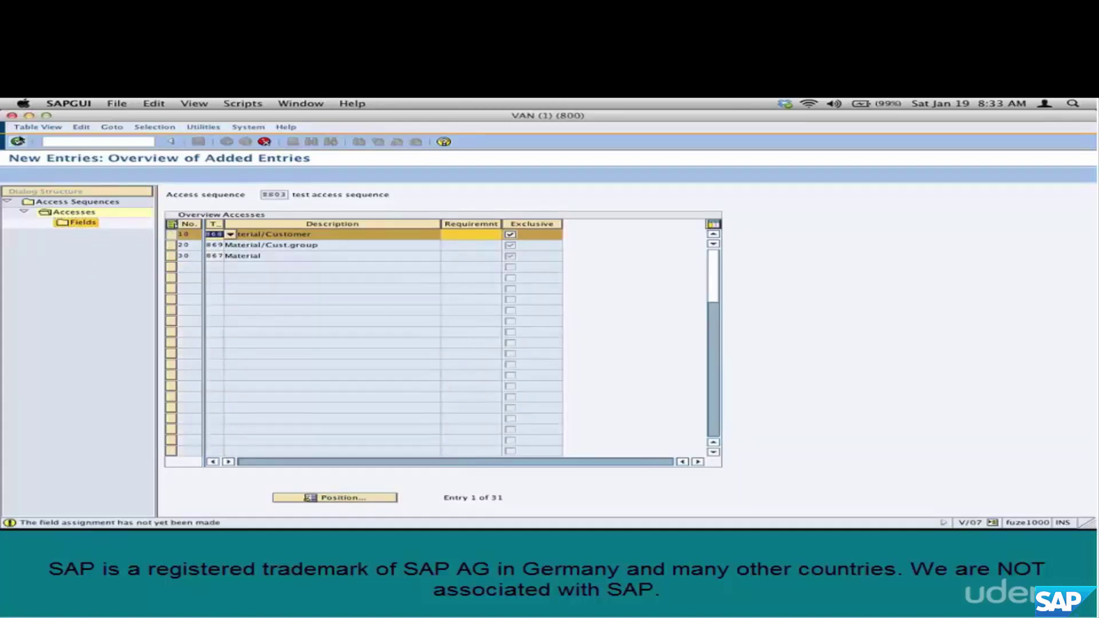
click(19, 143)
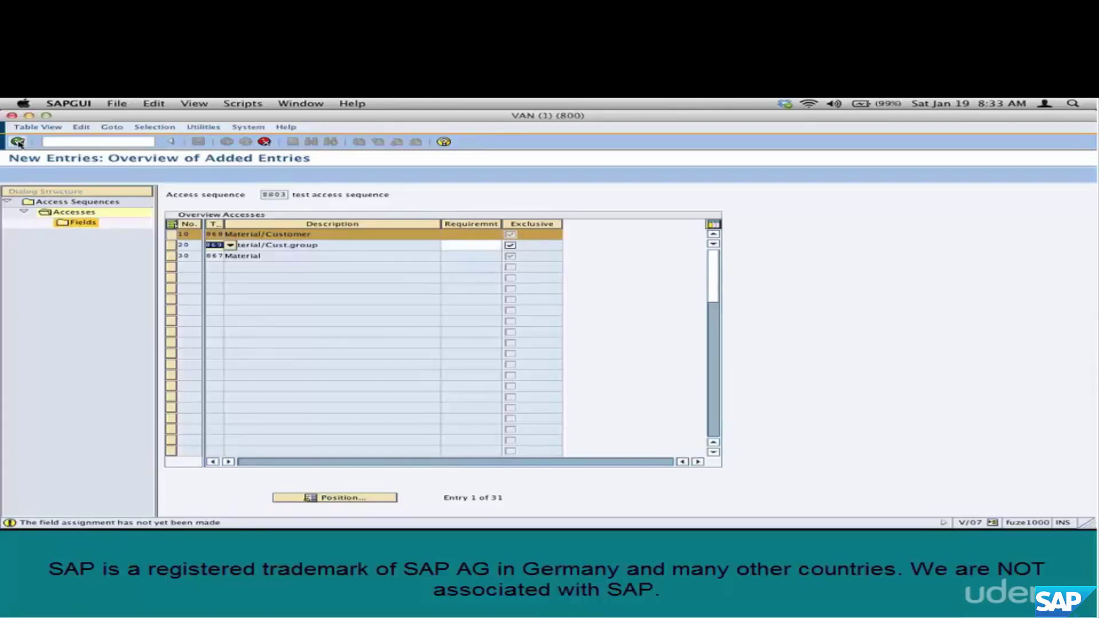
click(18, 143)
click(18, 143)
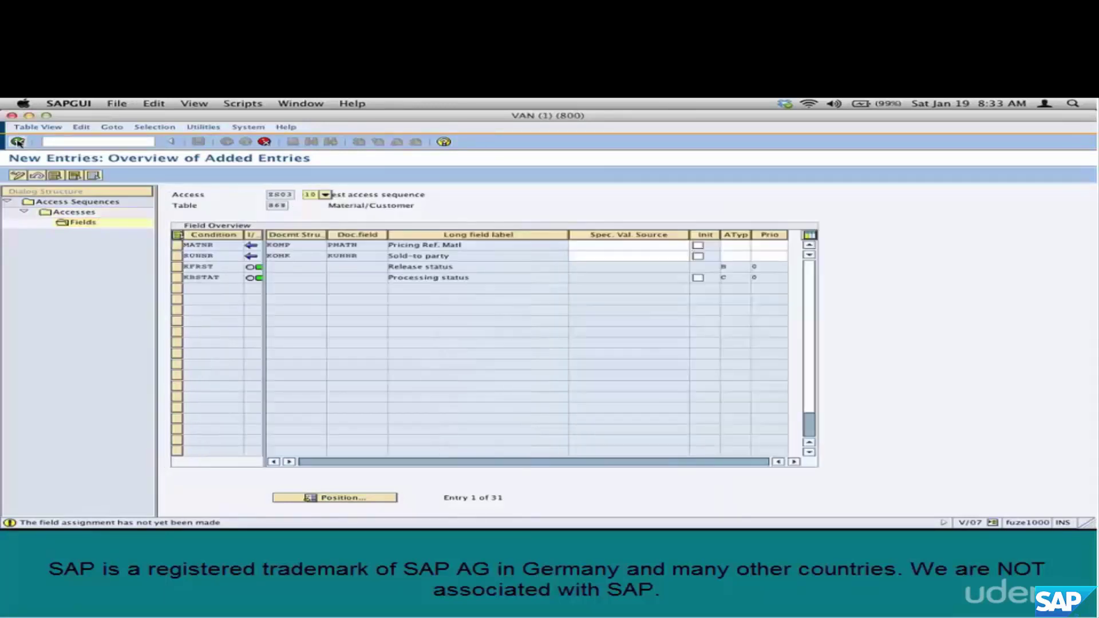
click(19, 143)
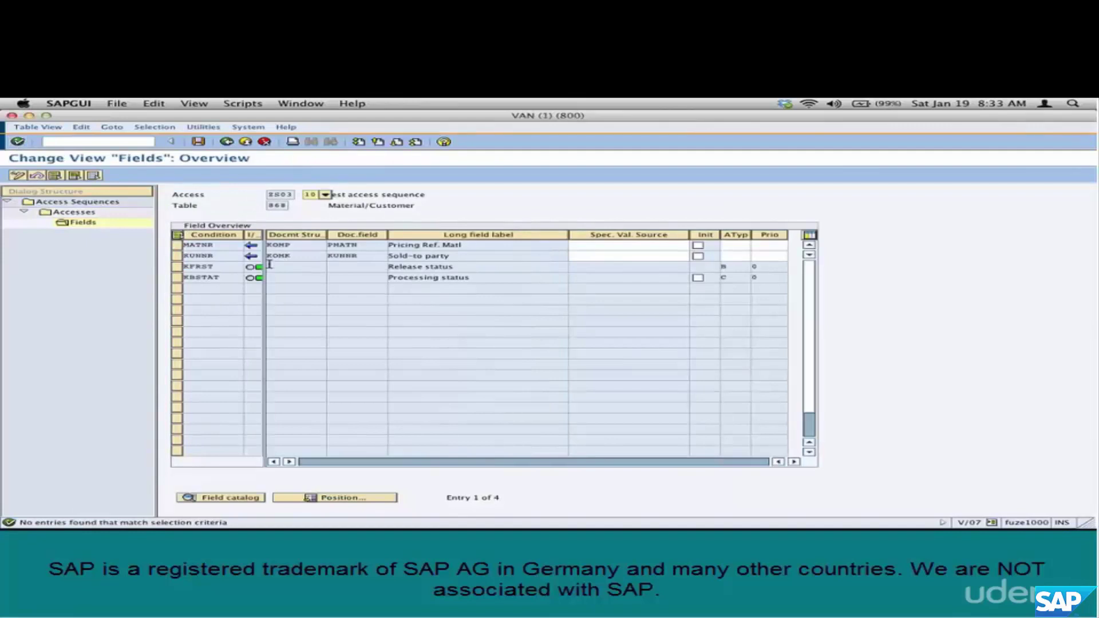
drag(264, 236, 293, 235)
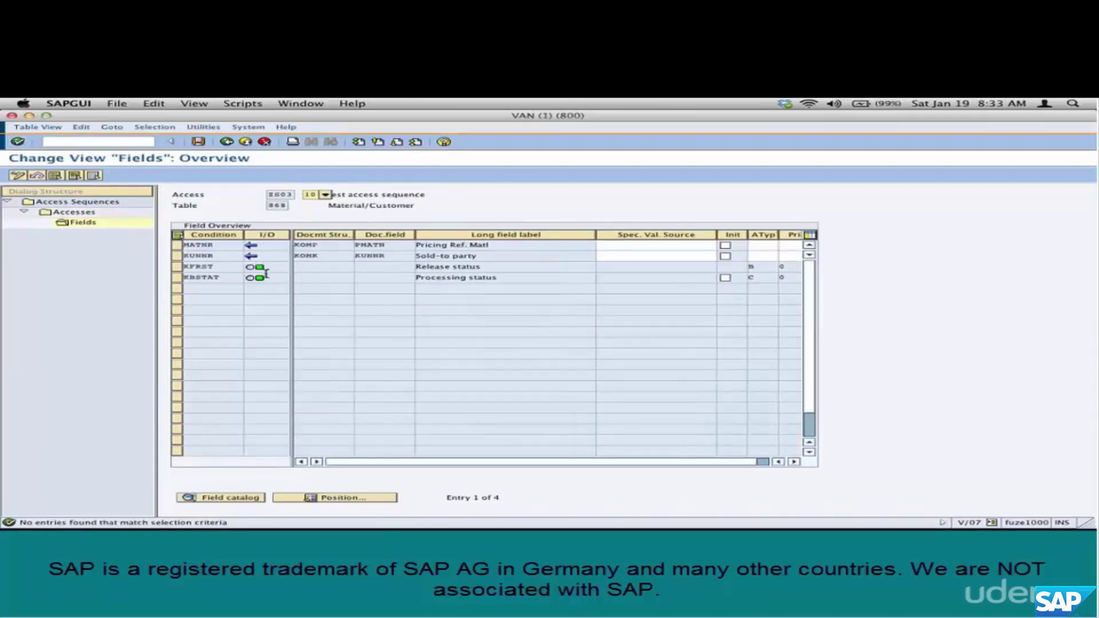
mouse_move(267, 274)
click(232, 142)
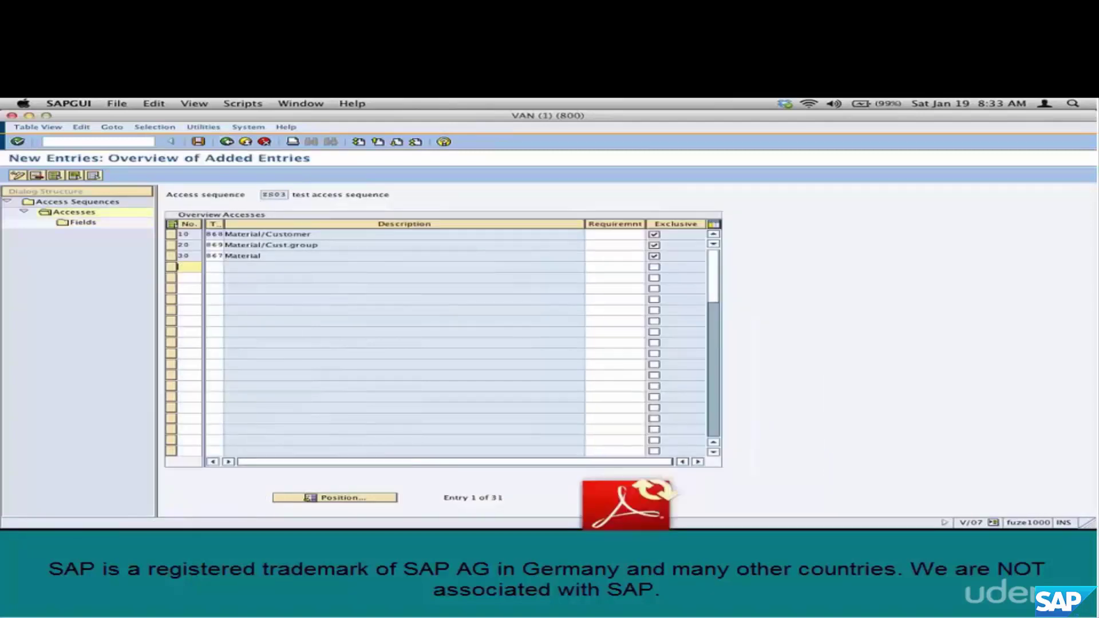
Open the fields of access 20 for table 869, accepting the field assignment warning, and return to the accesses.
click(172, 246)
double_click(86, 222)
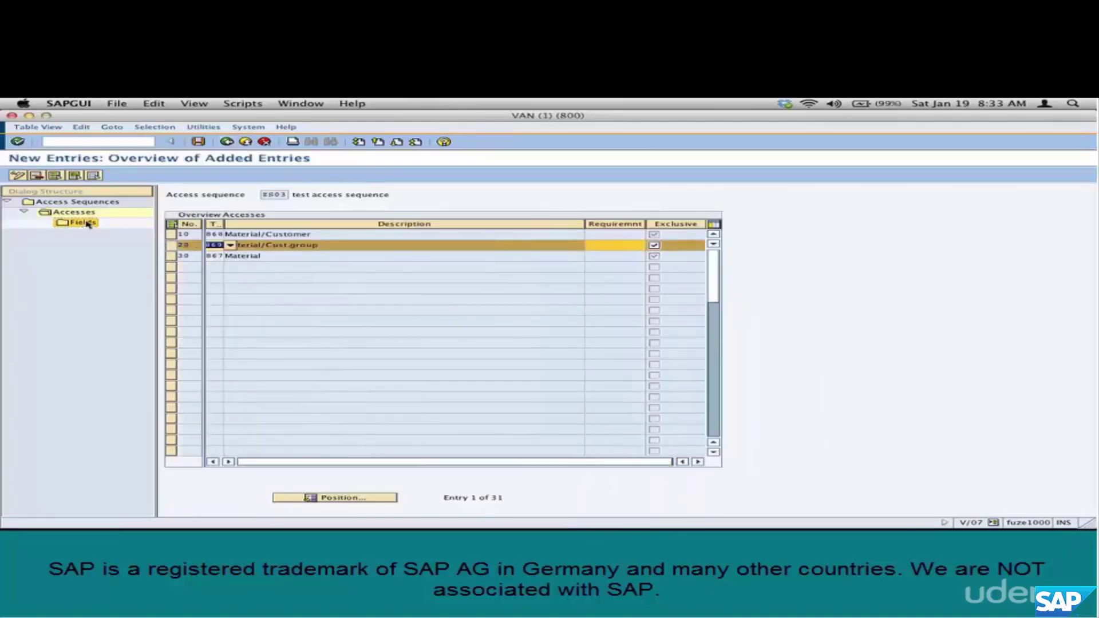
click(18, 142)
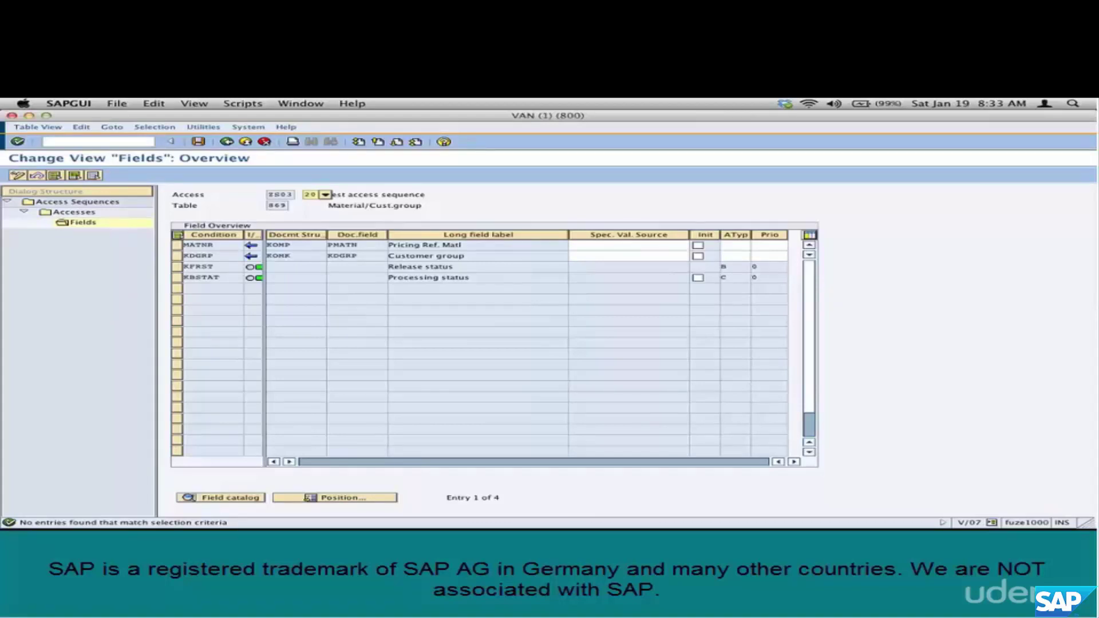
click(227, 142)
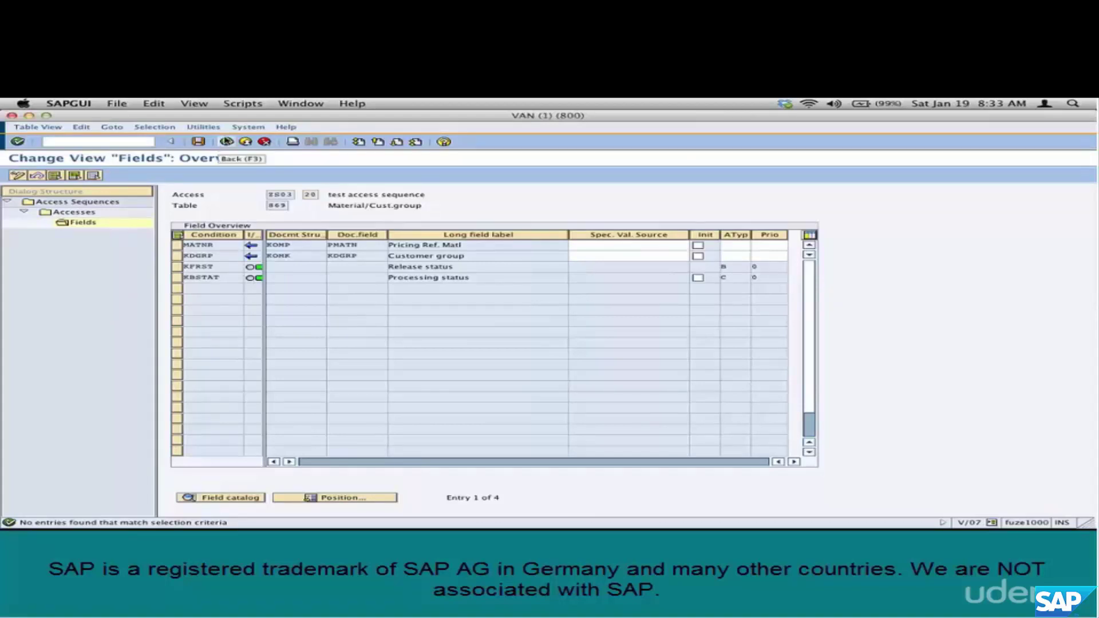
click(226, 142)
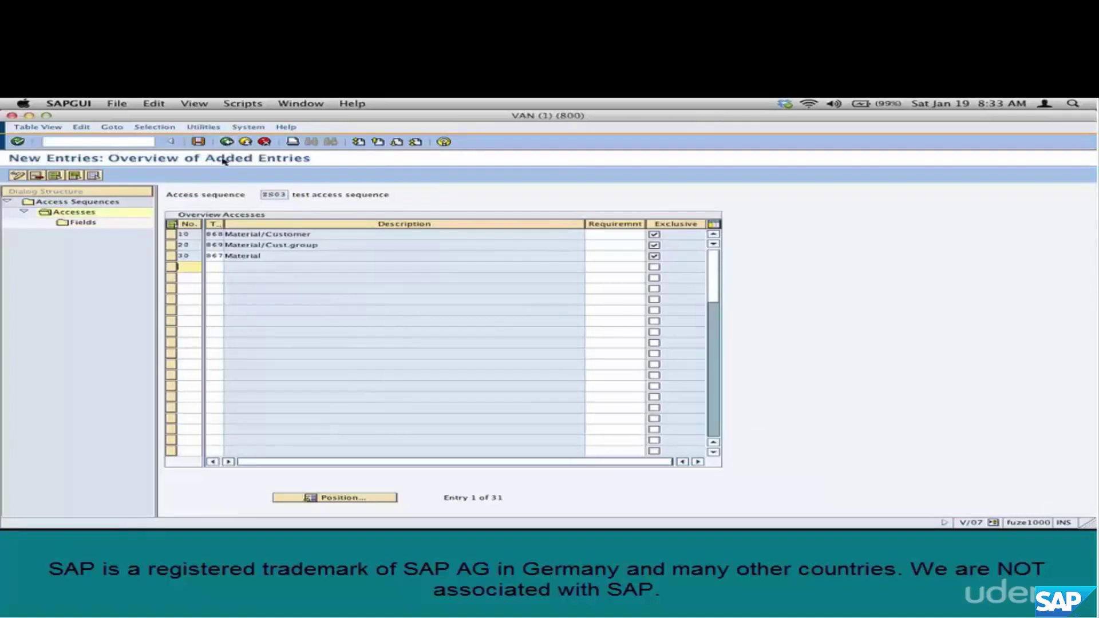
Open the fields of access 30, save with the proposed workbench request and return to the access sequence overview.
double_click(86, 222)
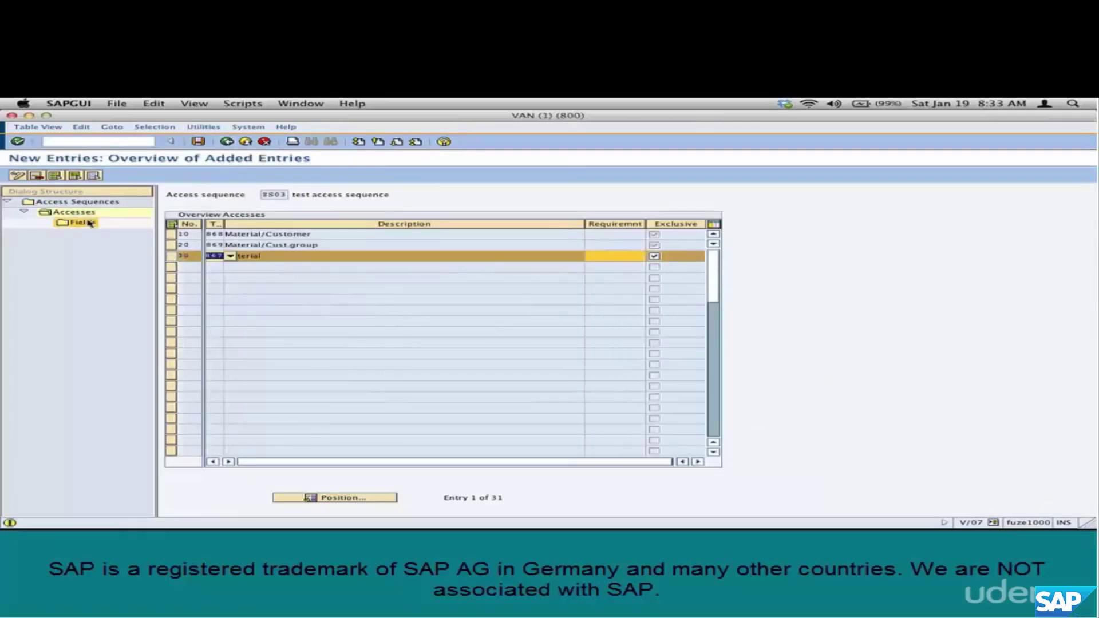
click(198, 141)
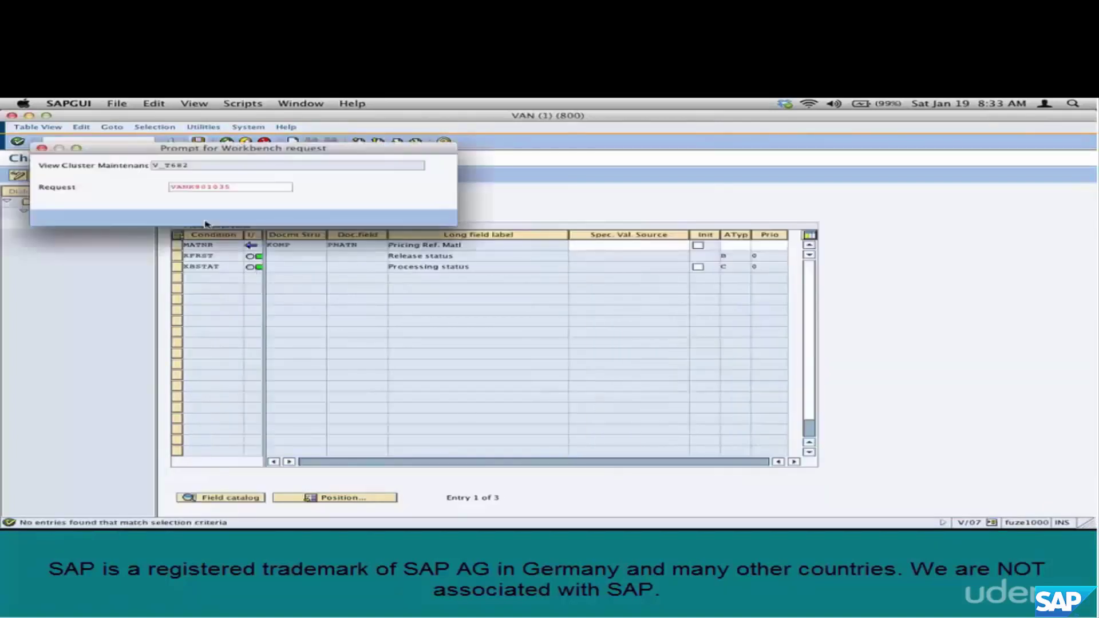
click(49, 218)
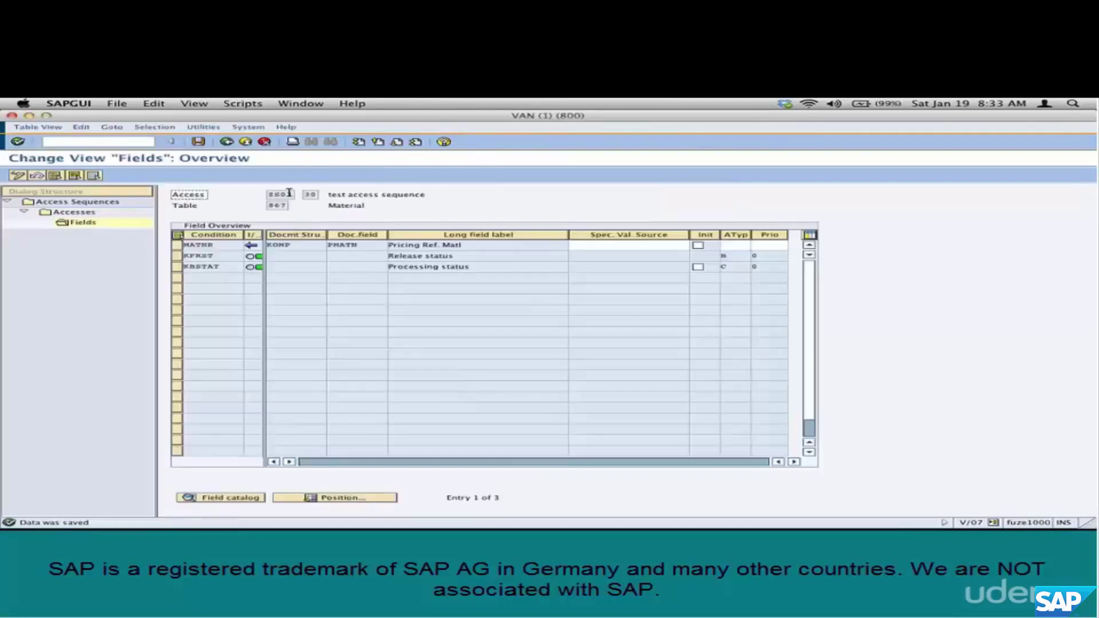
click(268, 194)
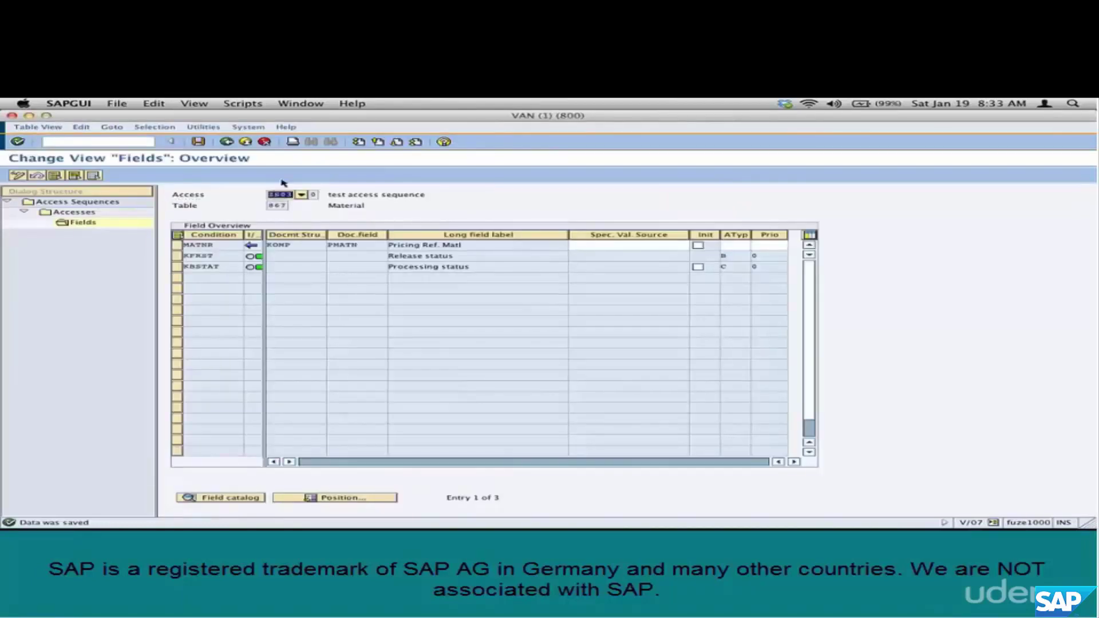
click(227, 141)
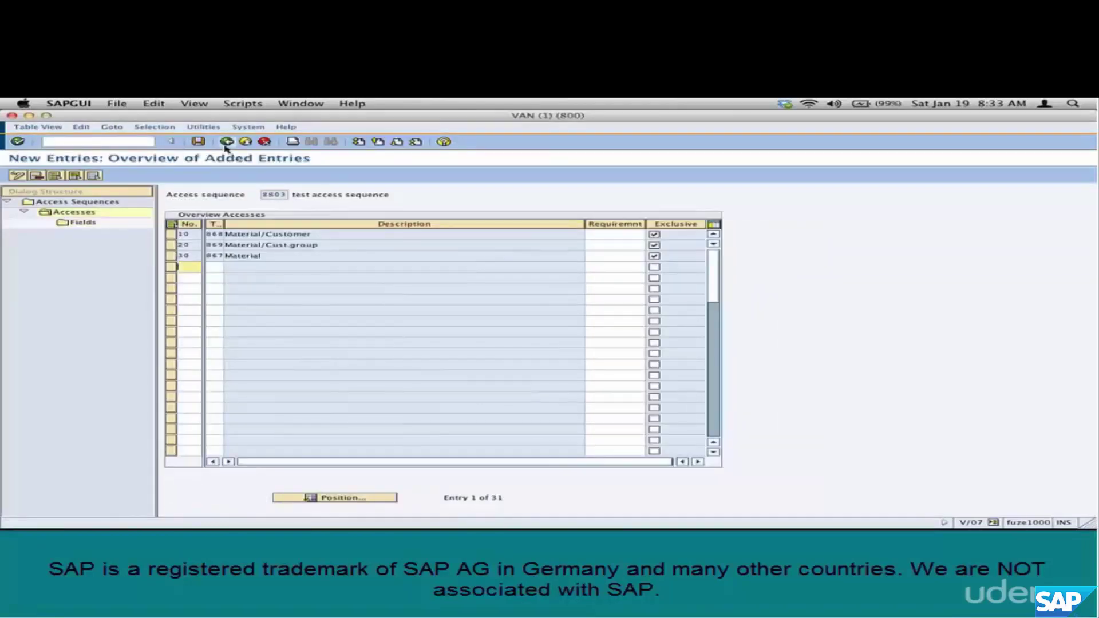
click(227, 141)
click(227, 142)
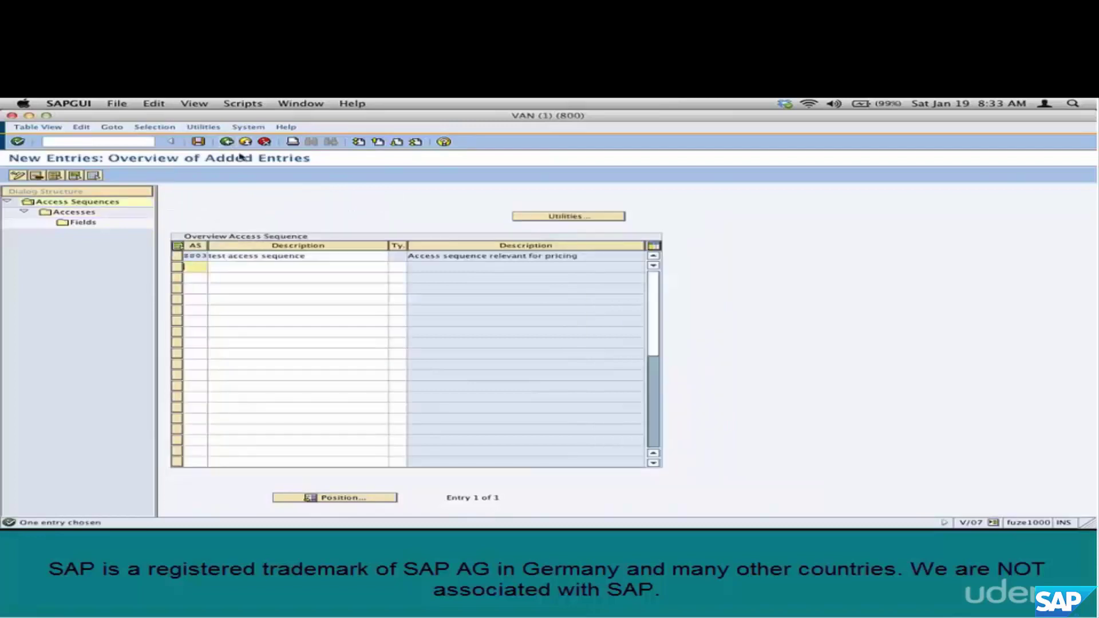
Note condition tables 867, 868, 869, access sequence ZS03 and a "Cond. Type" heading with the pen in Curio, and return to SAP GUI.
key(super+Tab)
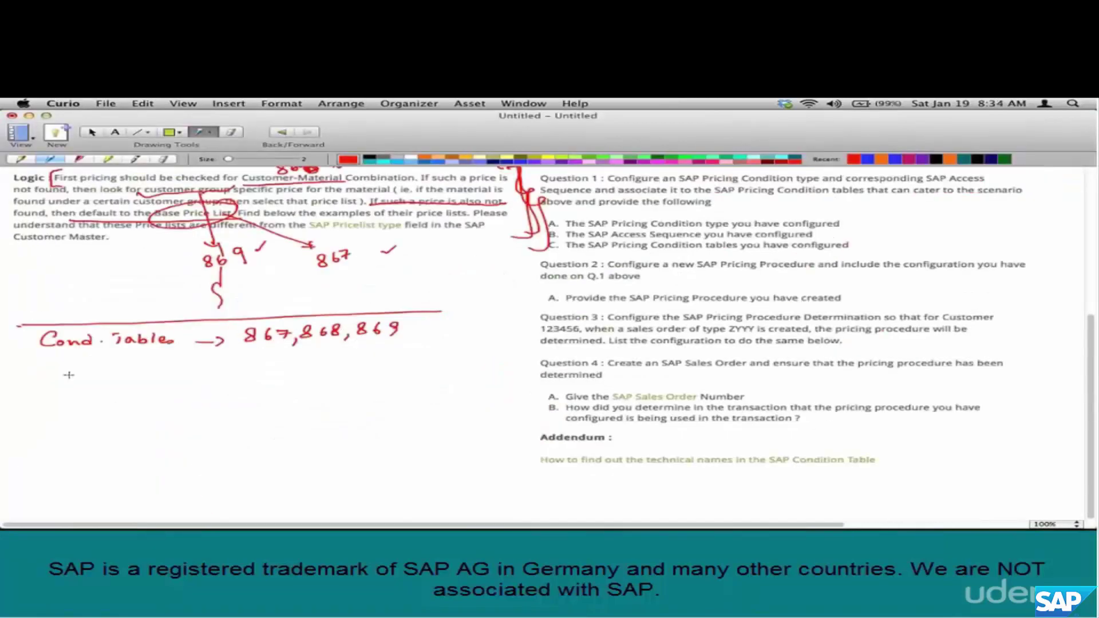
mouse_move(50, 377)
mouse_down()
mouse_move(57, 363)
mouse_move(302, 366)
mouse_up()
drag(312, 354, 313, 365)
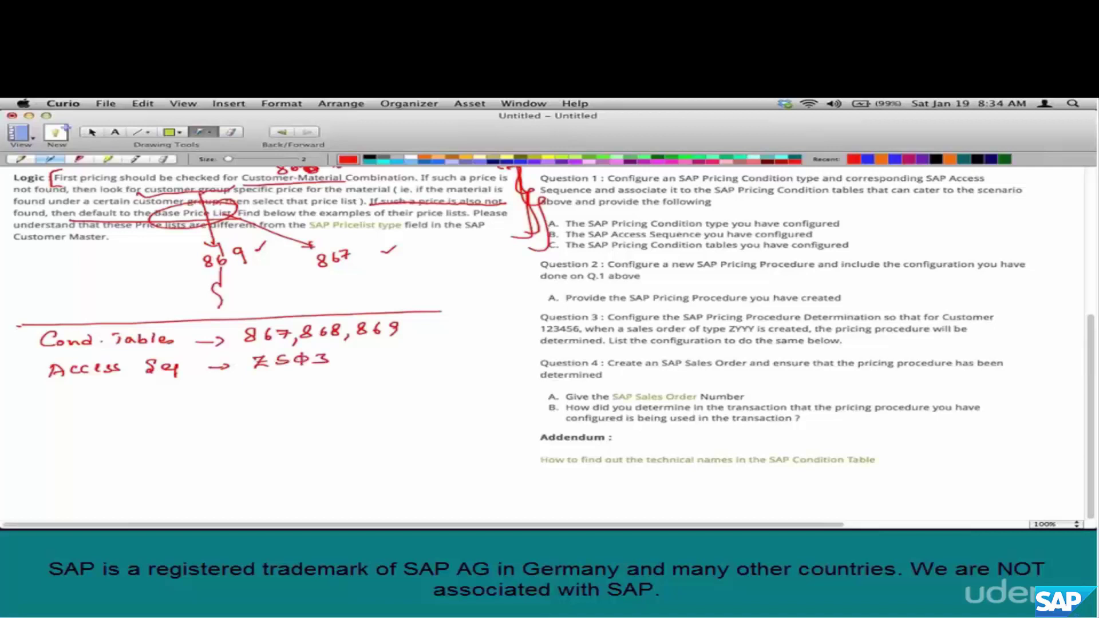
mouse_move(64, 387)
mouse_down()
mouse_move(50, 395)
mouse_move(67, 404)
mouse_move(116, 391)
mouse_move(121, 410)
mouse_move(144, 411)
mouse_move(158, 400)
mouse_up()
click(98, 397)
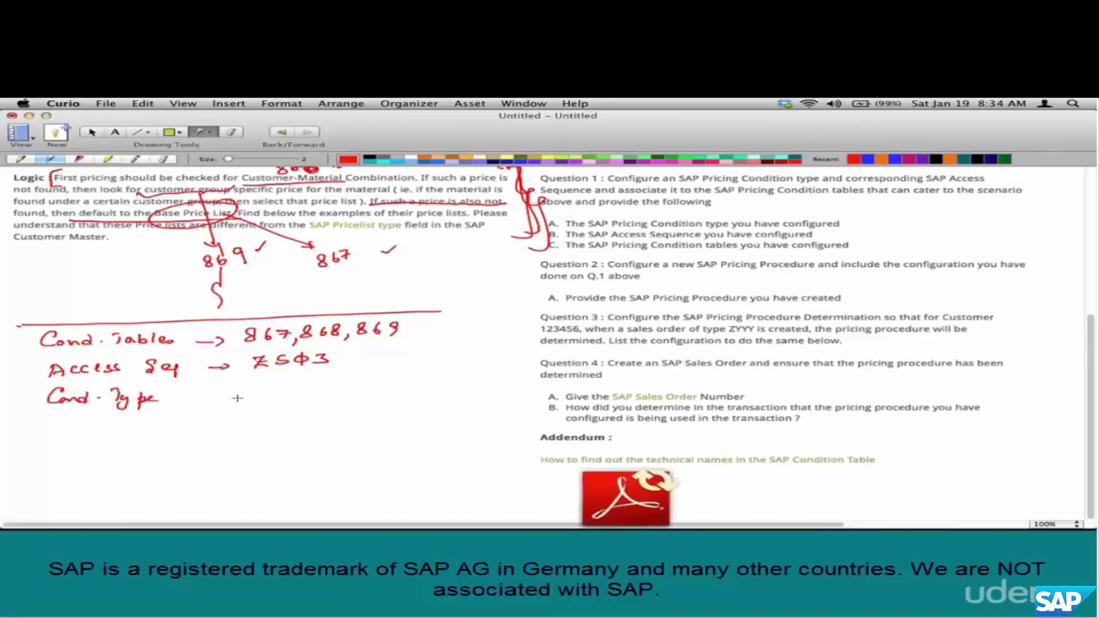
key(super+Tab)
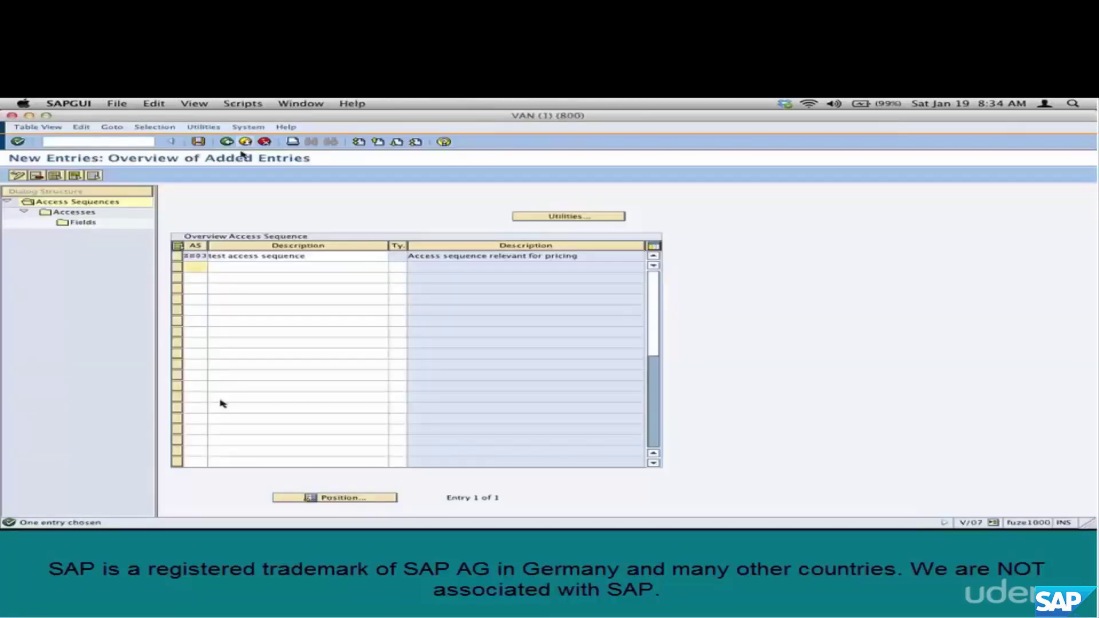
Leave the access sequences for the Maintain Pricing screen, review the exercise's price lists in Curio, and switch back to SAP GUI.
click(226, 142)
click(226, 142)
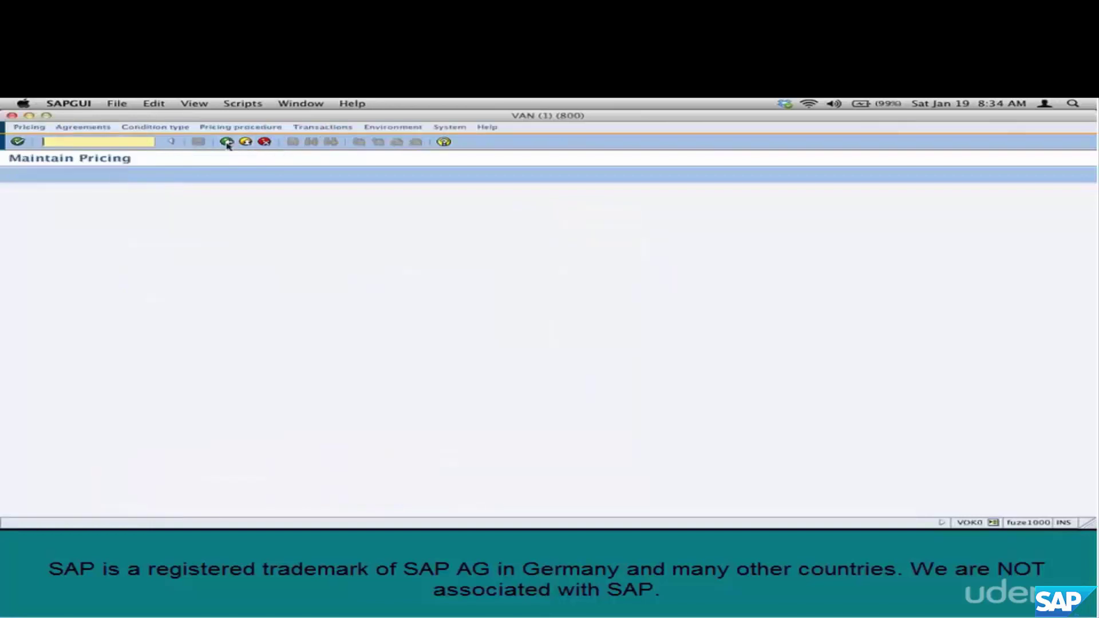
key(super+Tab)
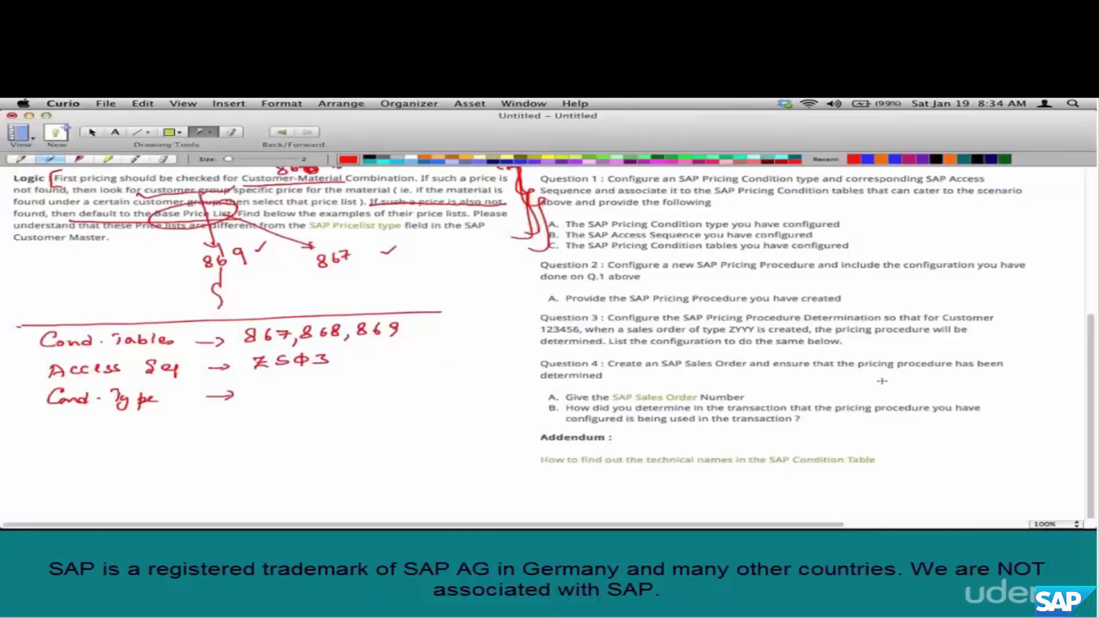
scroll(881, 381, up, 8)
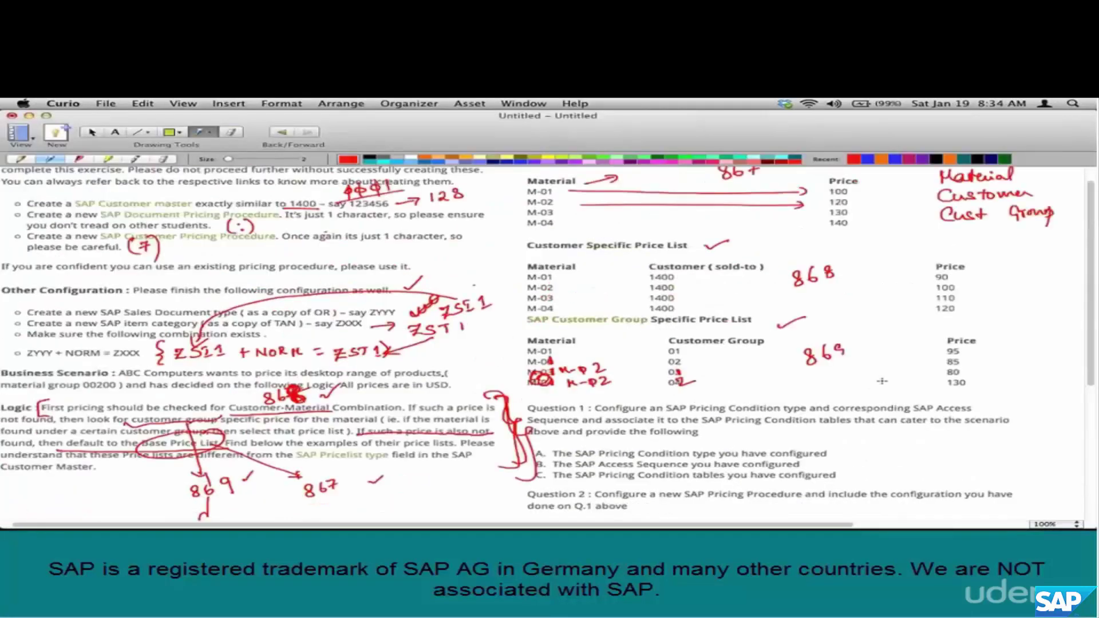
key(super+Tab)
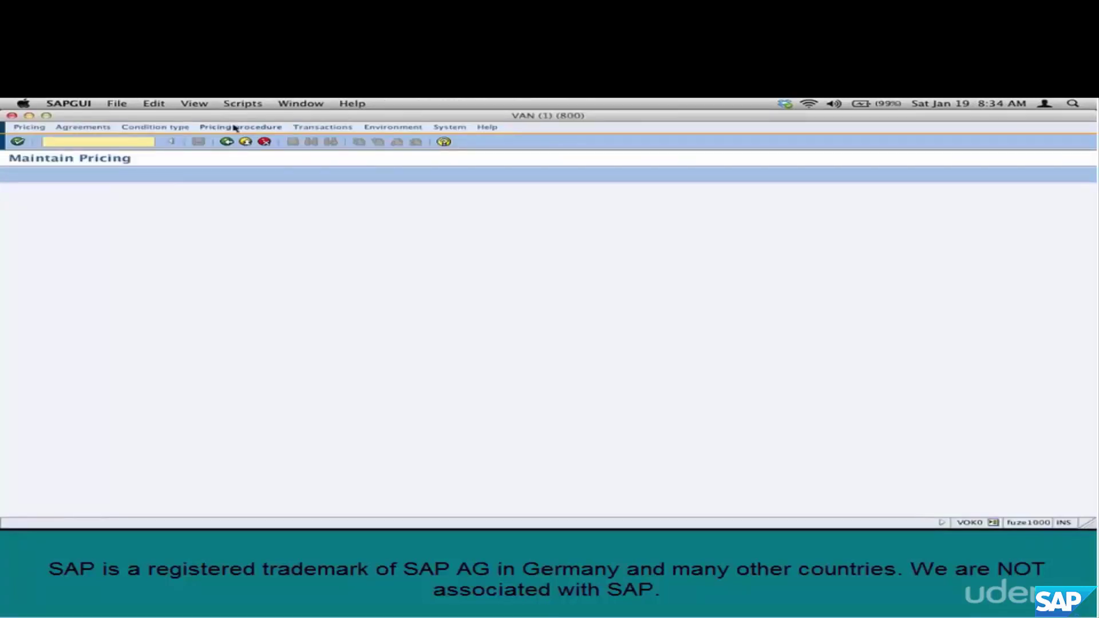
Open the condition type definitions, position the list at PR00 and select that entry.
click(179, 128)
mouse_move(174, 150)
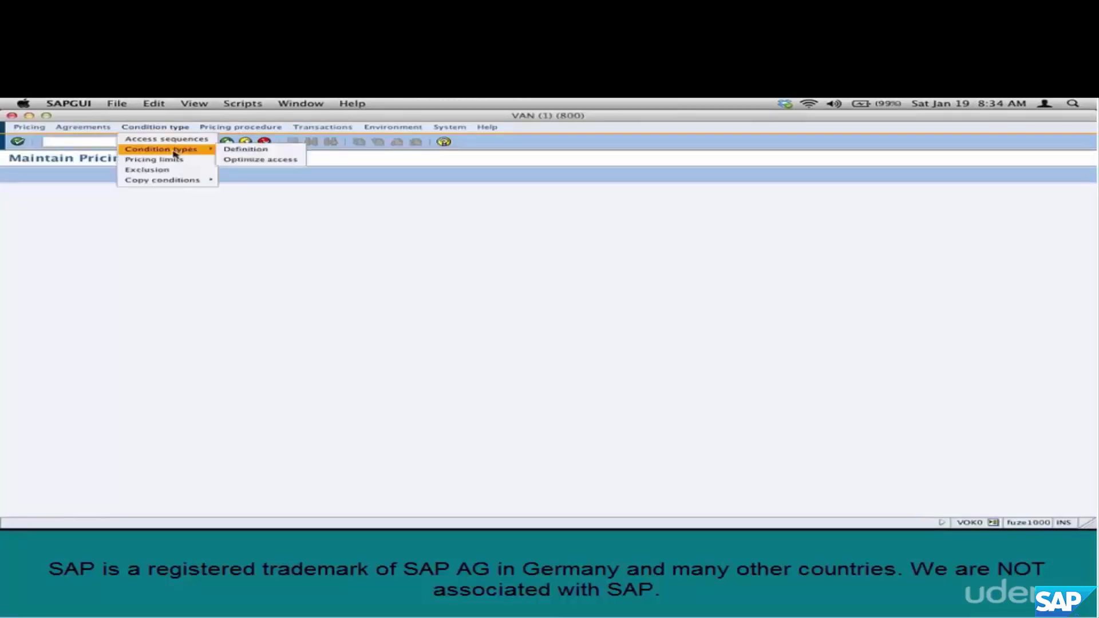
click(276, 152)
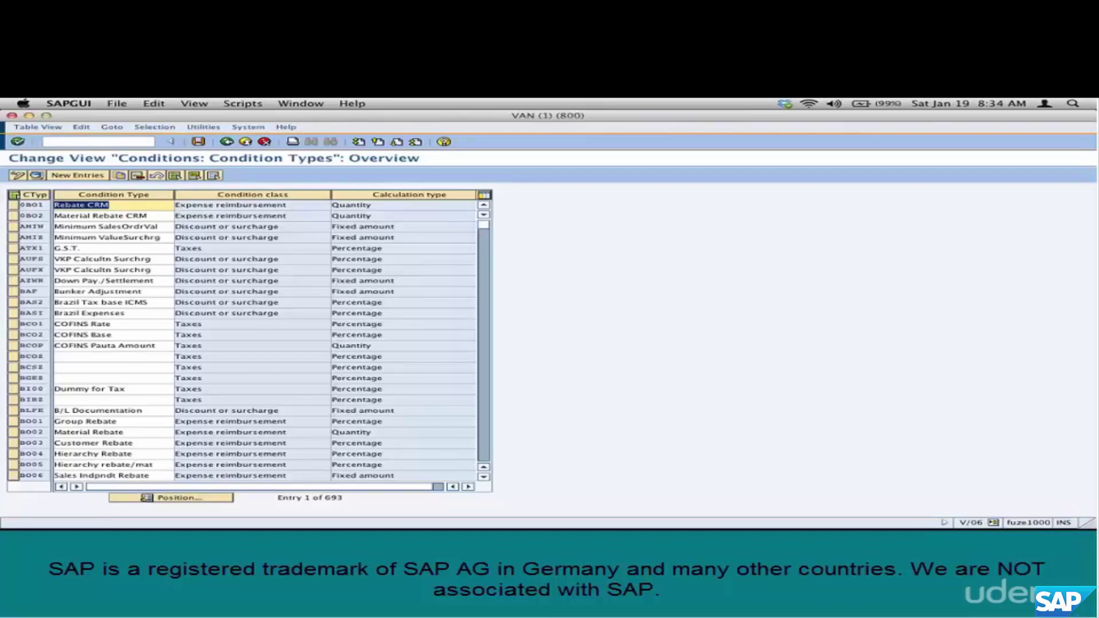
click(223, 498)
text(pr00)
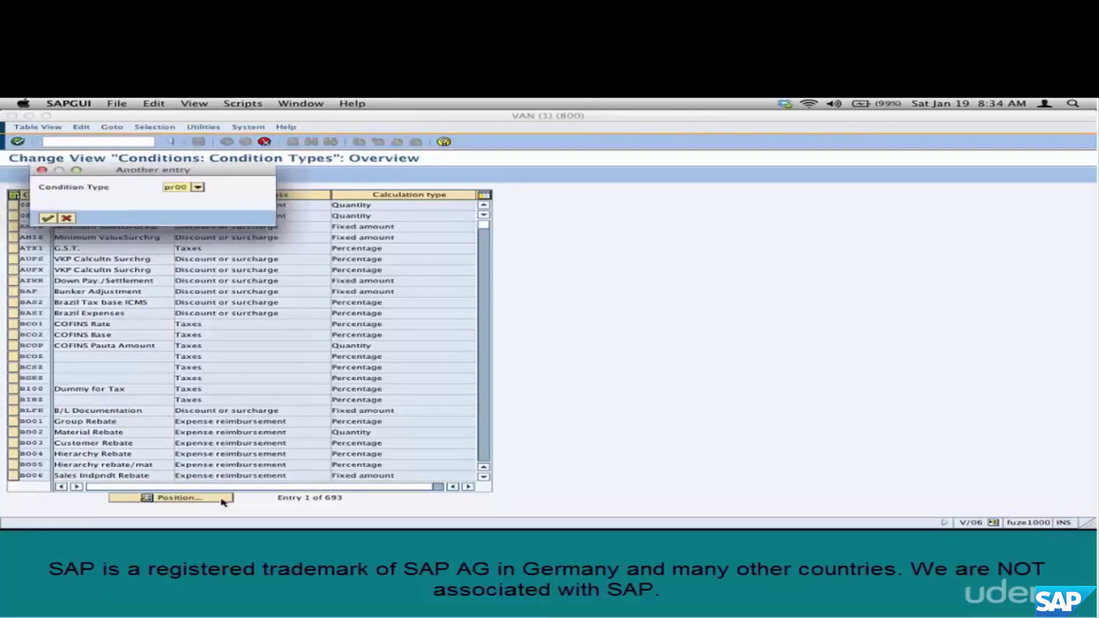
key(Return)
click(14, 205)
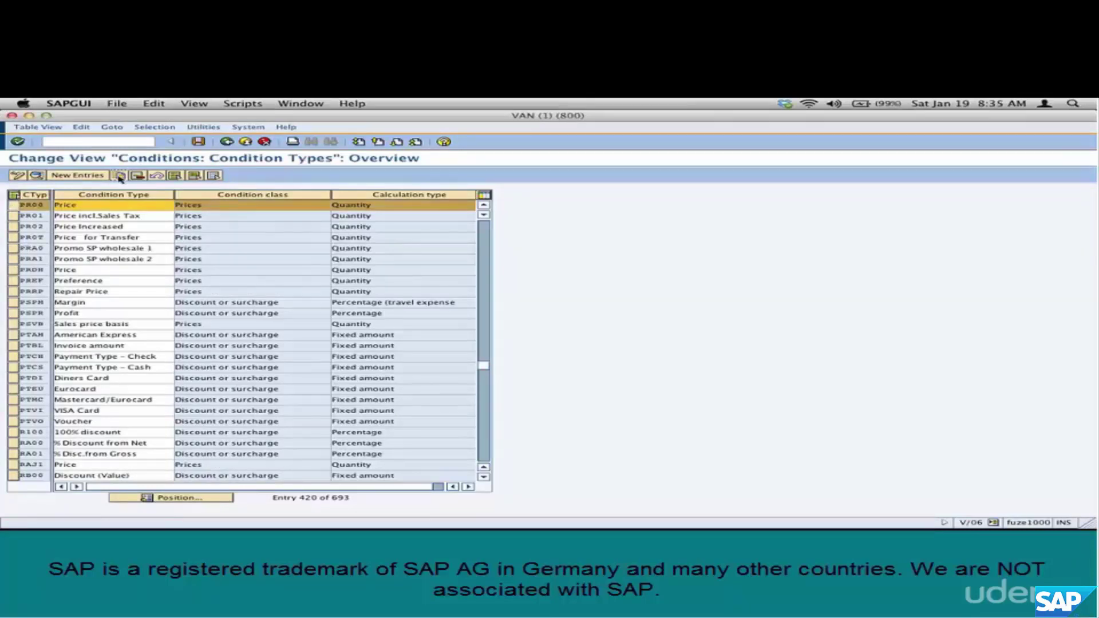
Copy condition type PR00 as ZS03, assign access sequence ZS03 to it, and save the new entry.
click(36, 175)
text(ZB03)
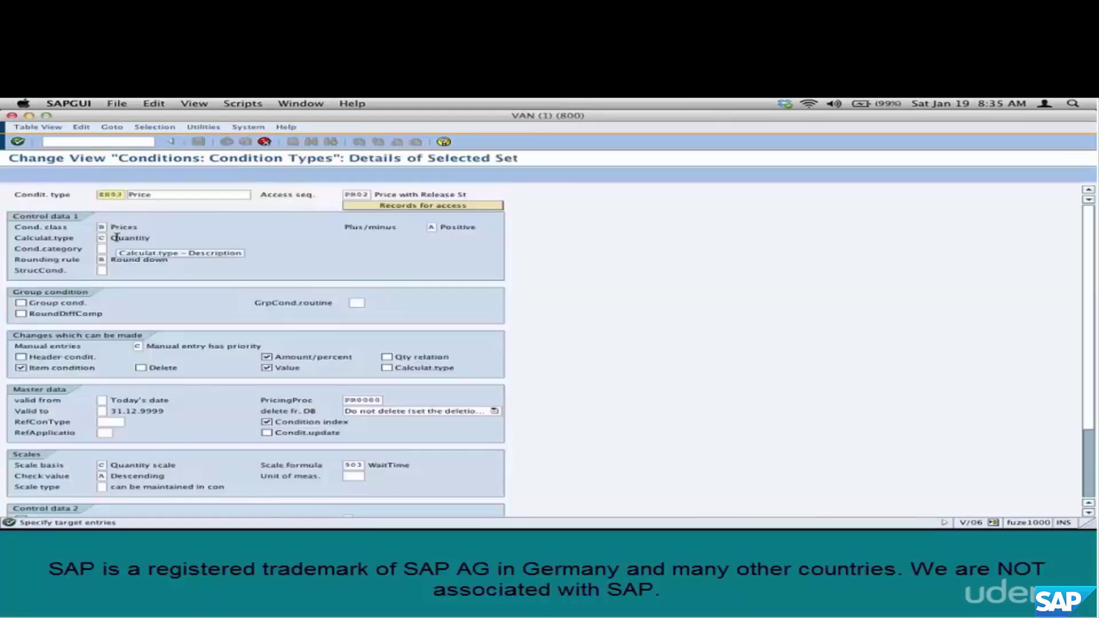
key(Tab)
text(ZB)
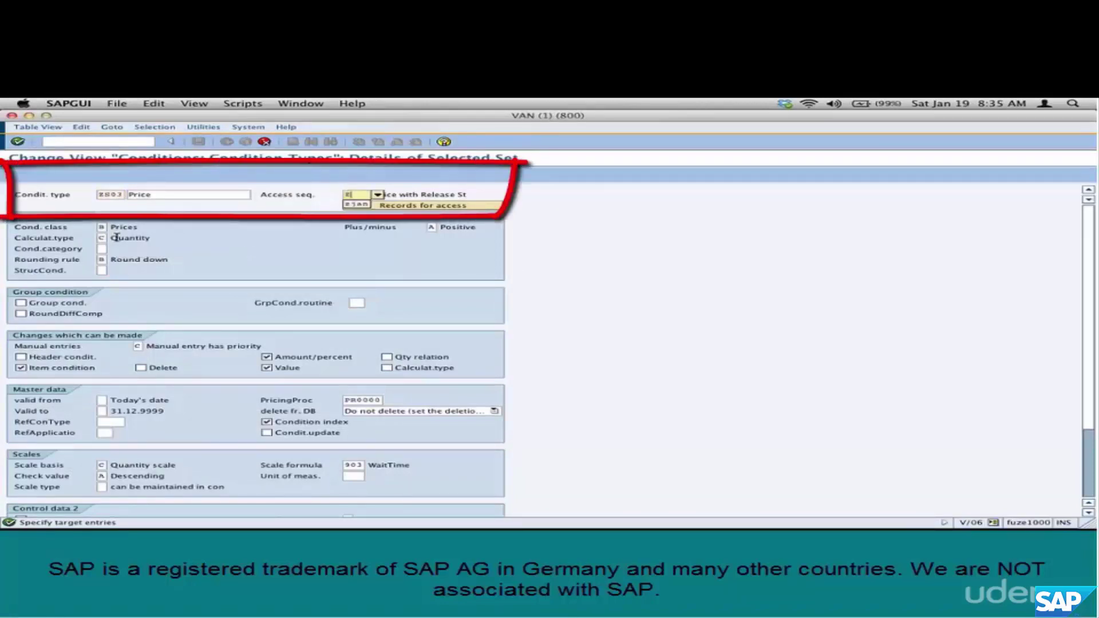
text(03)
drag(344, 196, 369, 196)
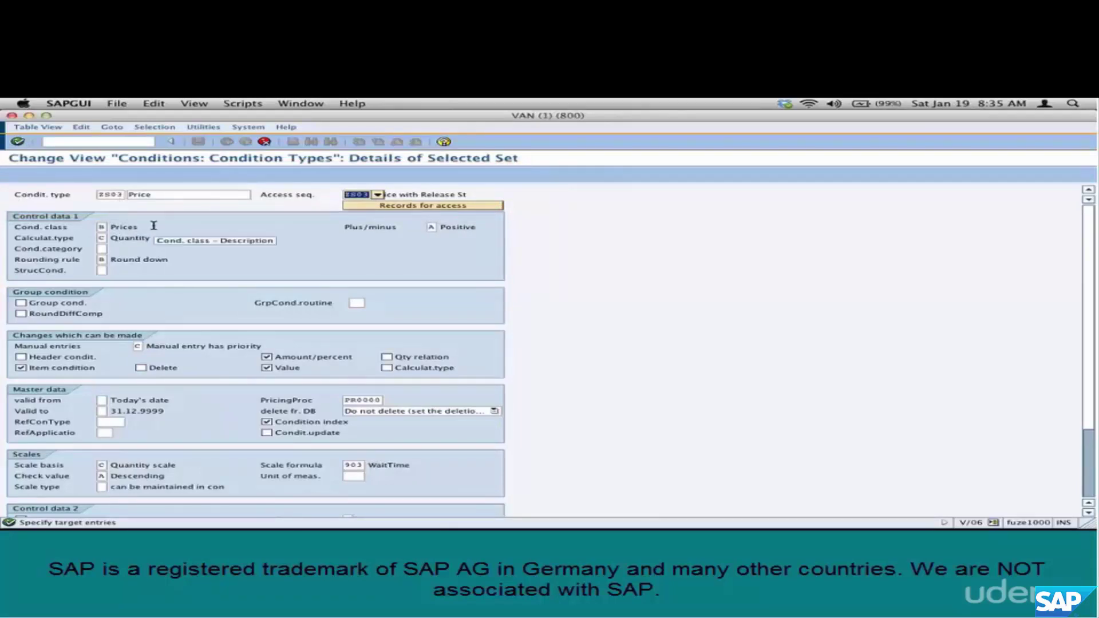
key(Return)
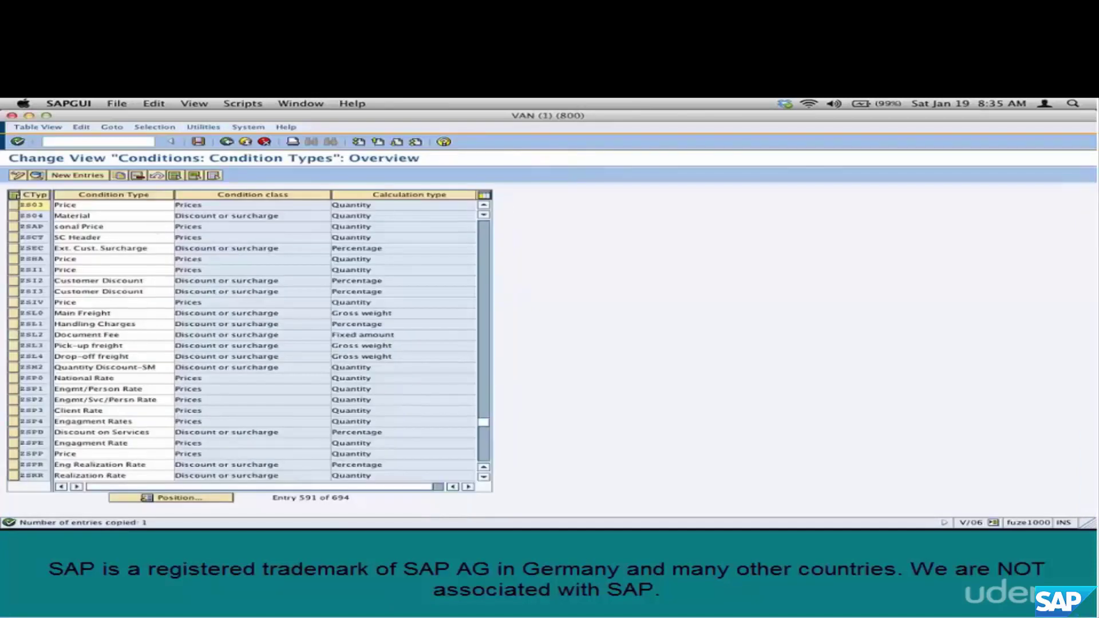
click(200, 145)
click(46, 217)
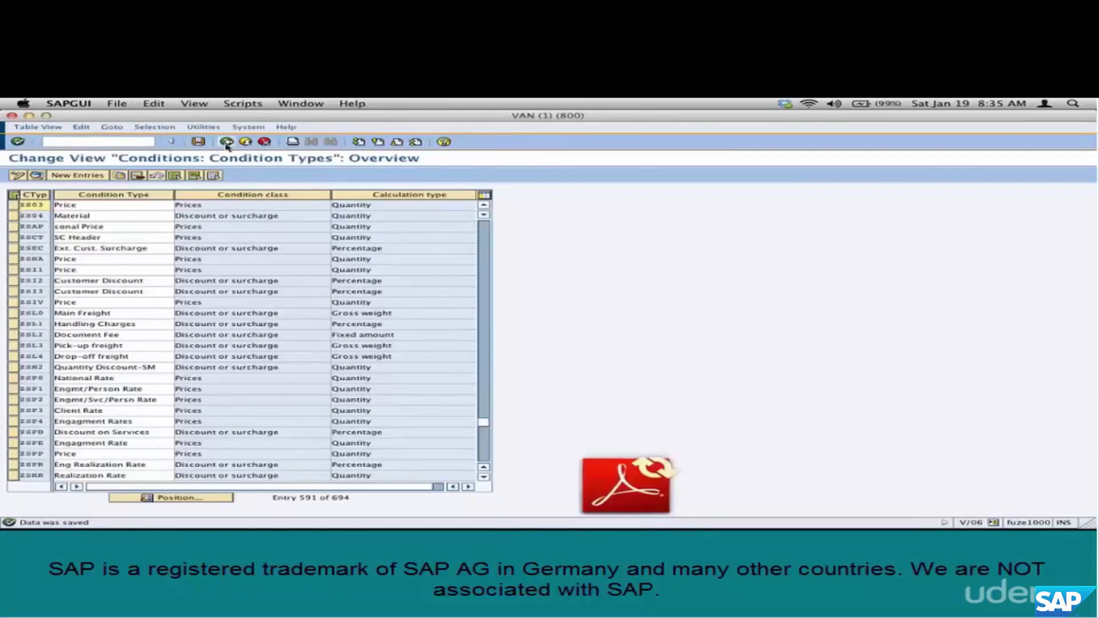
Note condition type ZS03 as a copy of PR00 with the pen in Curio, and return to Maintain Pricing in SAP GUI.
key(super+Tab)
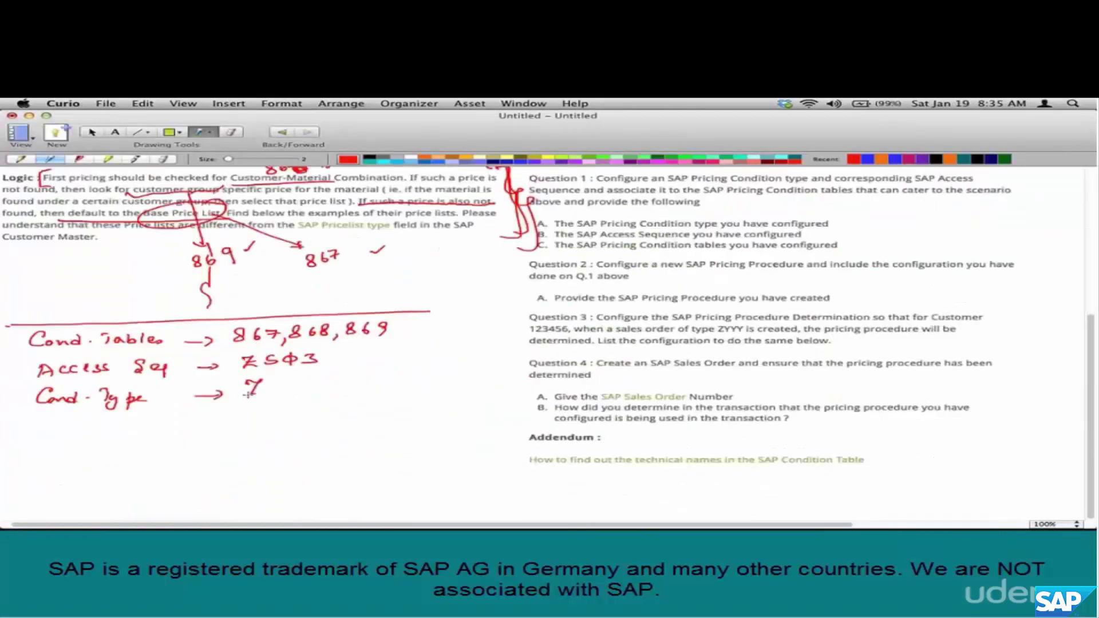
mouse_move(340, 382)
mouse_down()
mouse_move(483, 376)
mouse_move(490, 386)
mouse_up()
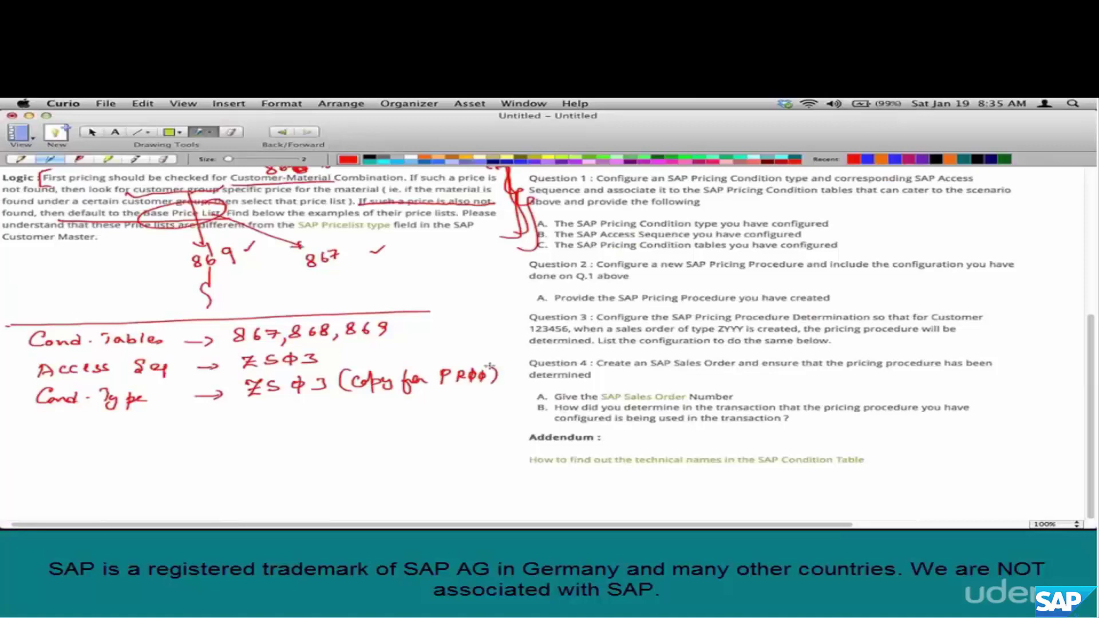
drag(39, 428, 195, 428)
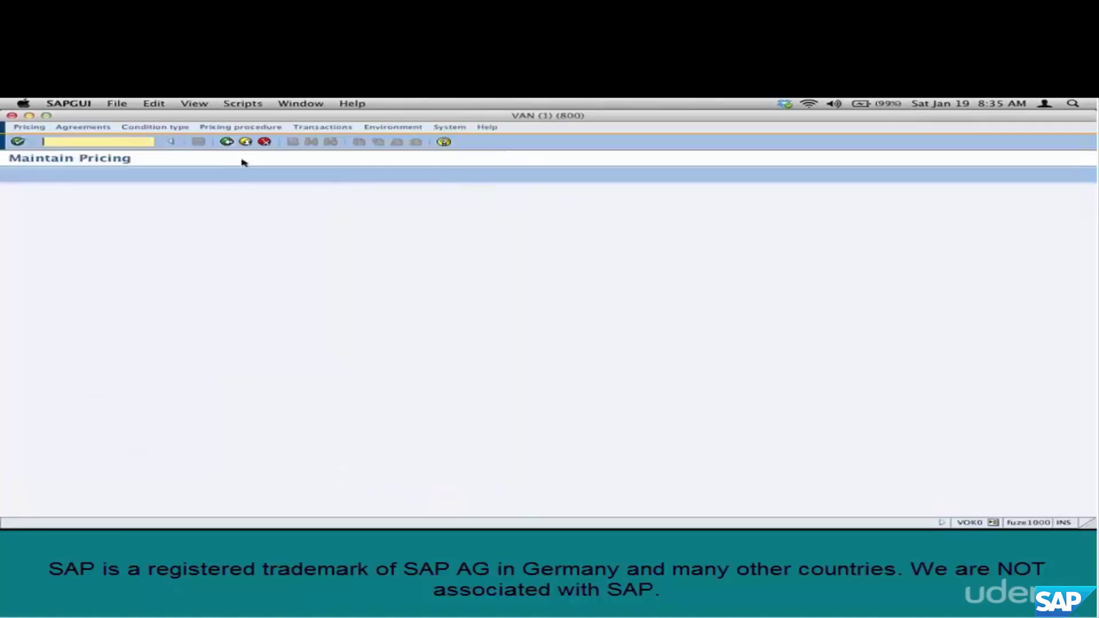
Open the pricing procedures overview and position the list at procedure RVAA01.
click(270, 128)
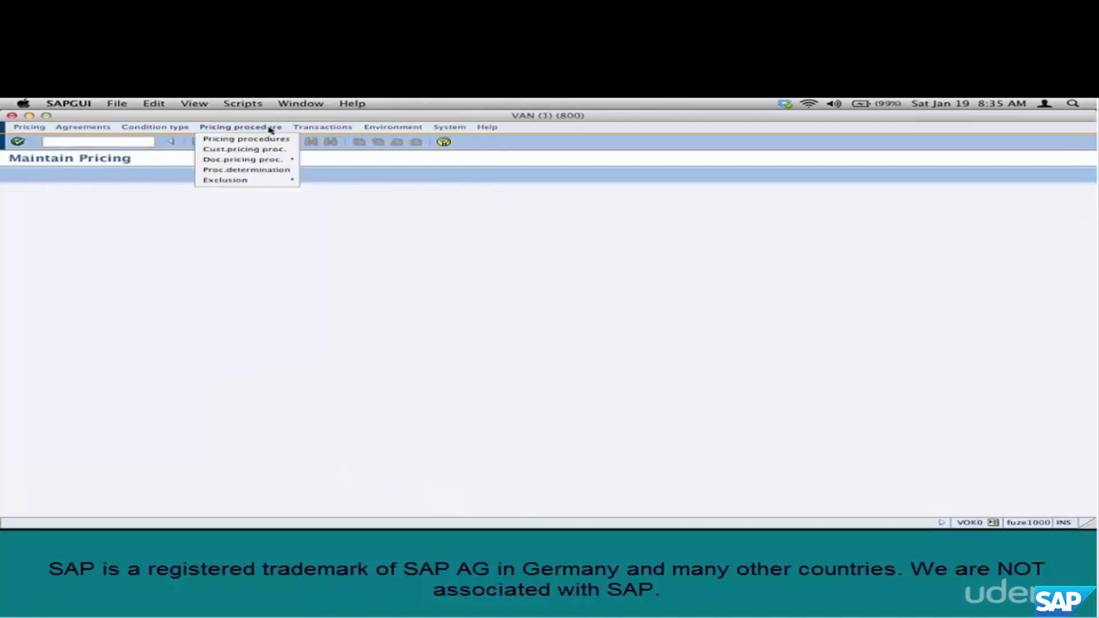
click(269, 149)
click(373, 499)
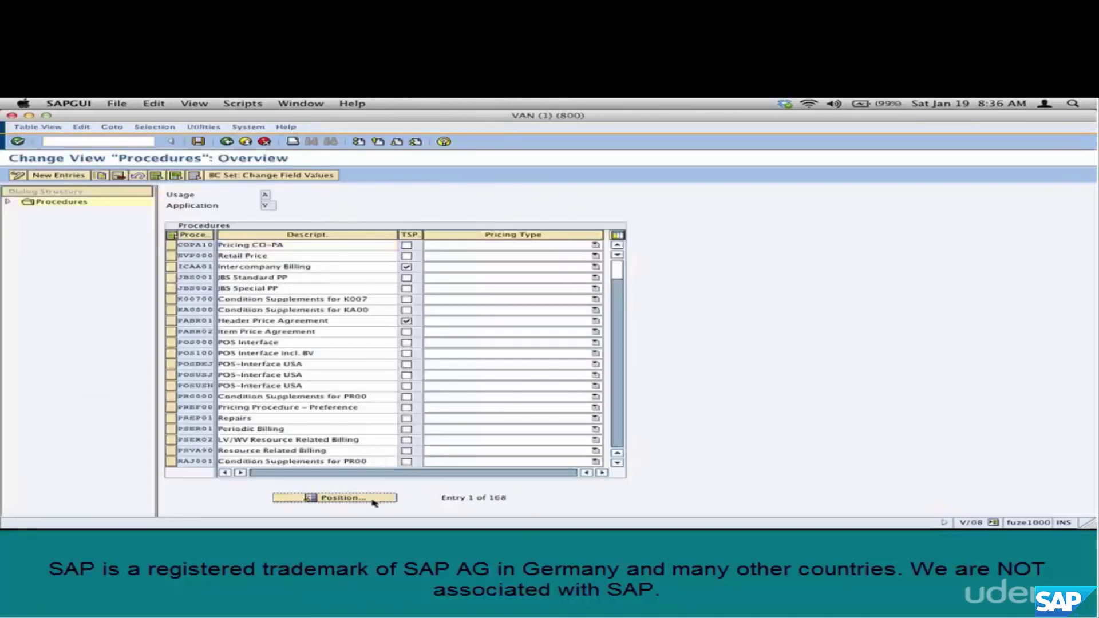
text(rvaa)
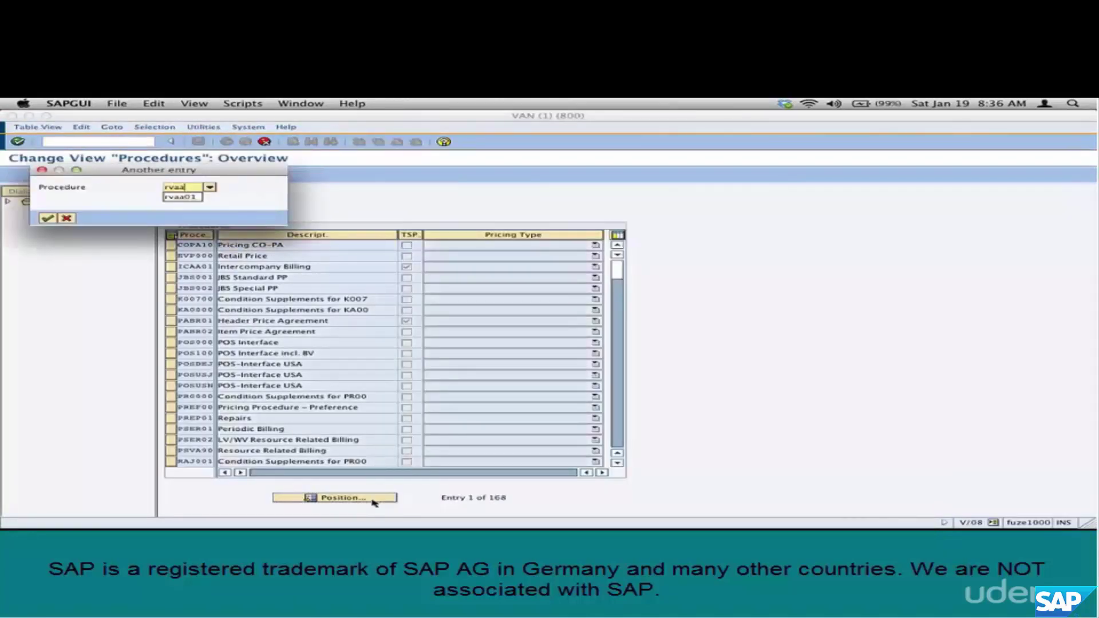
text(01)
key(Return)
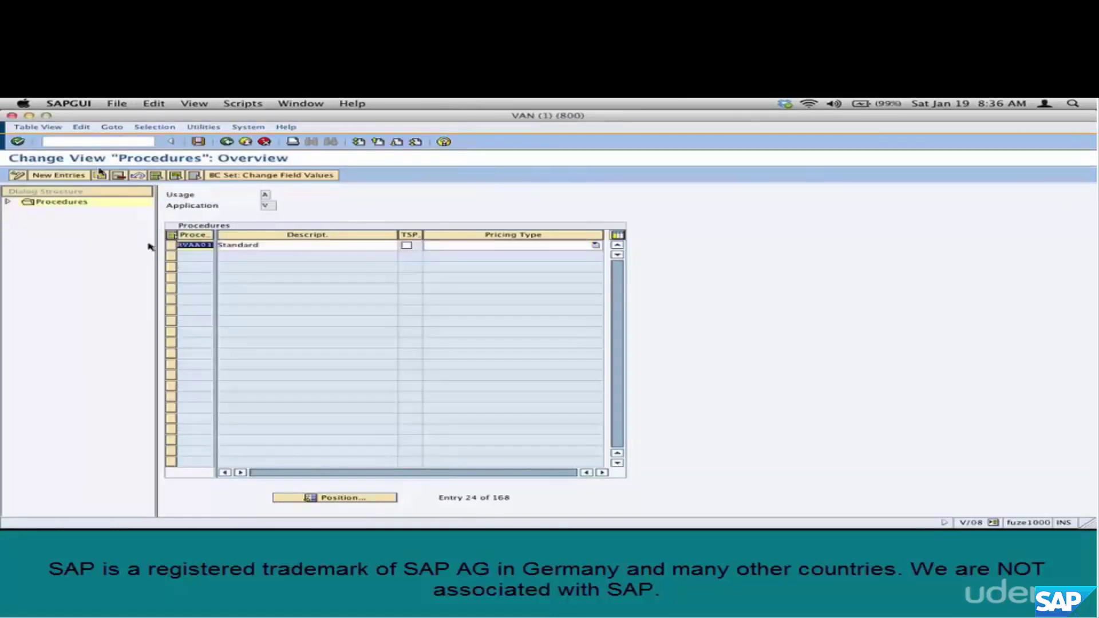
Copy procedure RVAA01 as ZS0300 with all dependent entries, and save it with the proposed customizing request.
text(ZS)
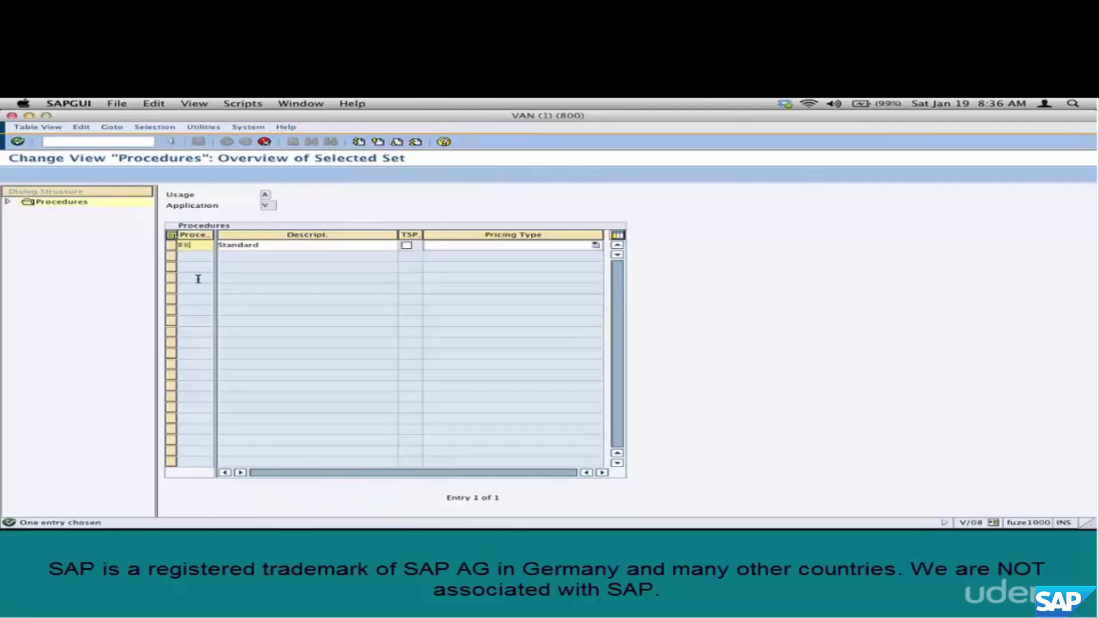
text(0300)
key(Tab)
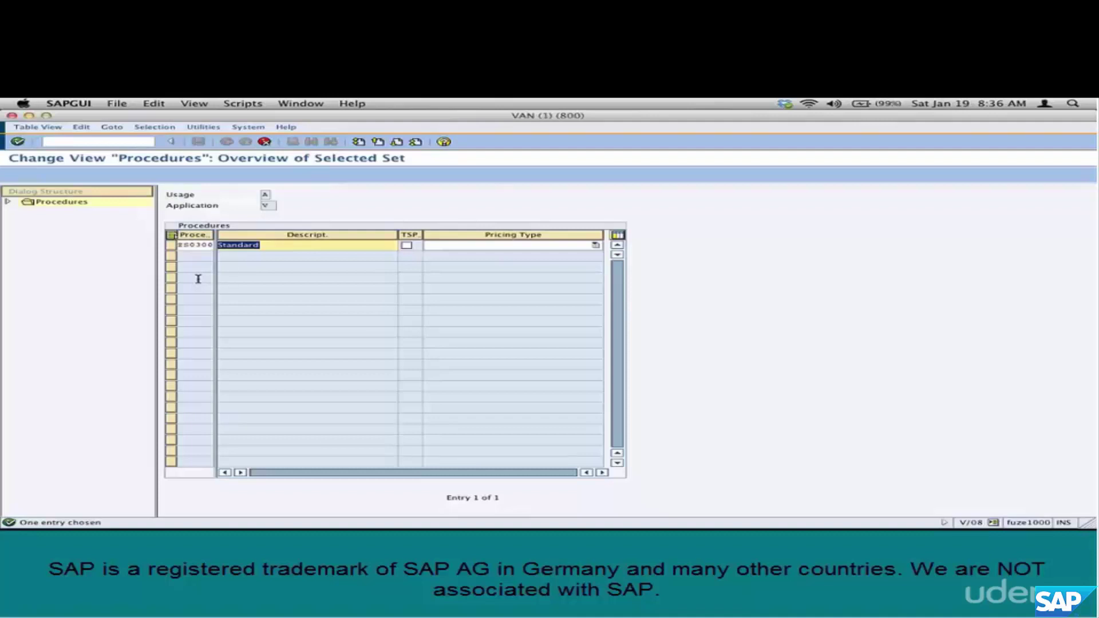
key(F6)
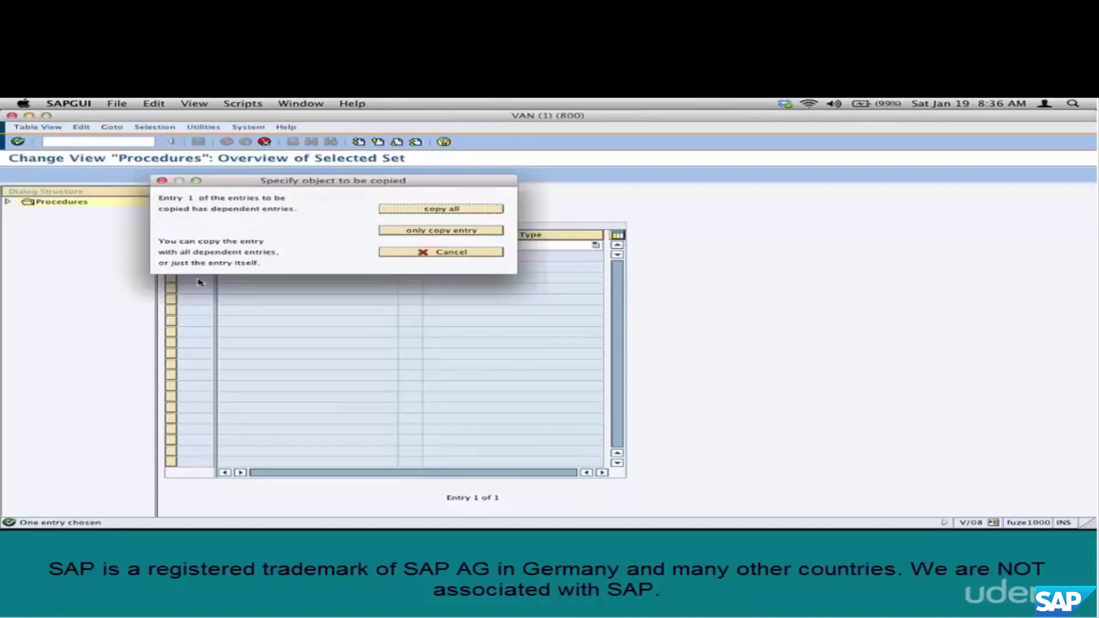
click(432, 210)
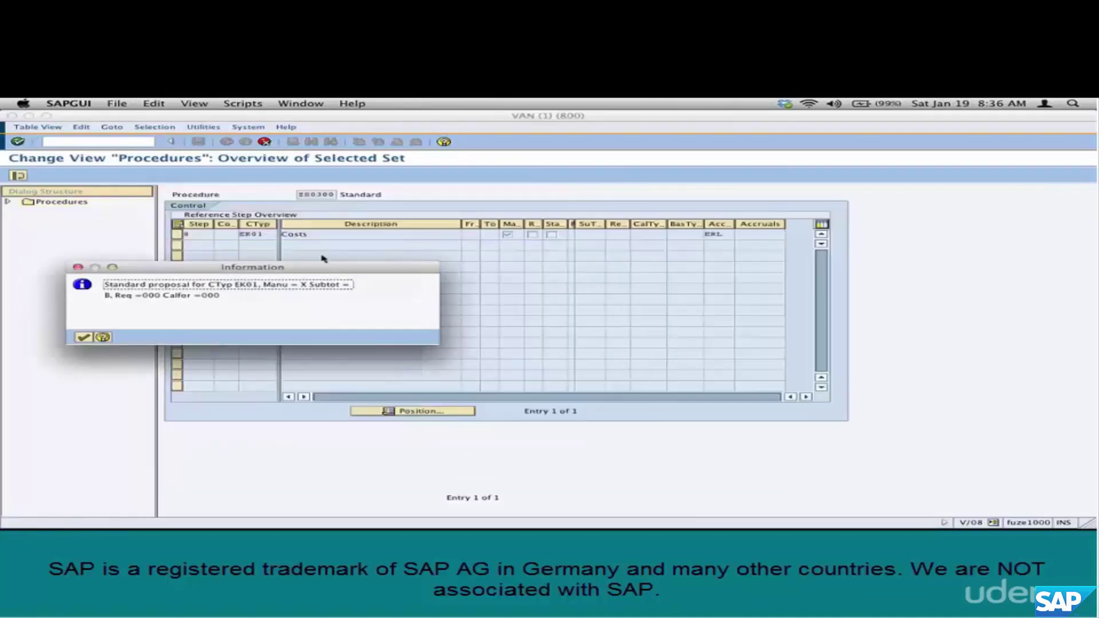
click(81, 342)
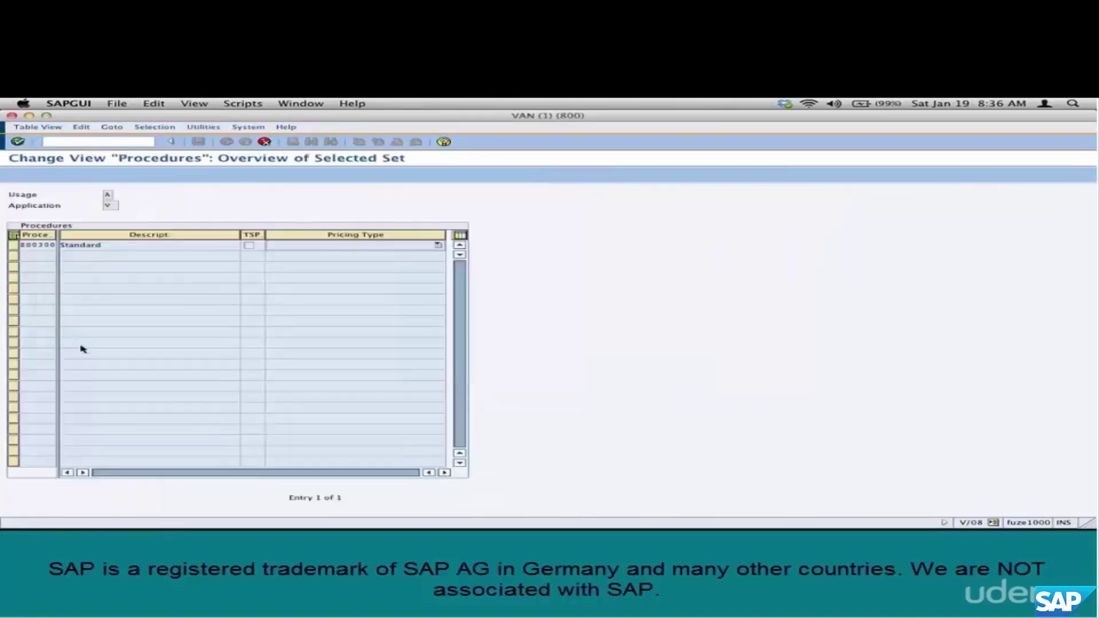
click(197, 141)
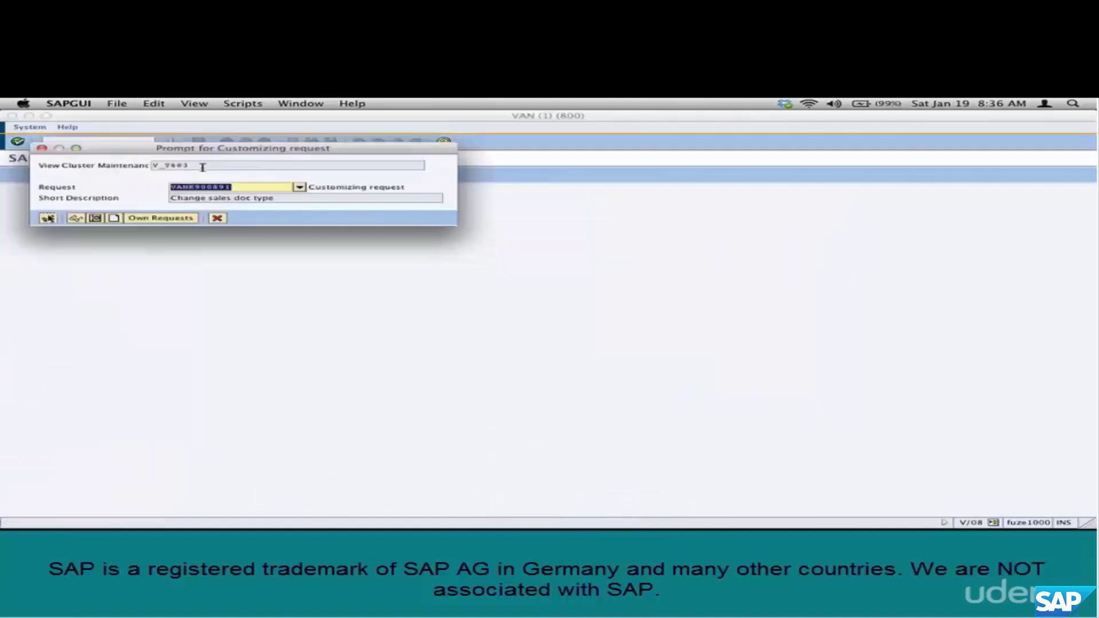
key(Return)
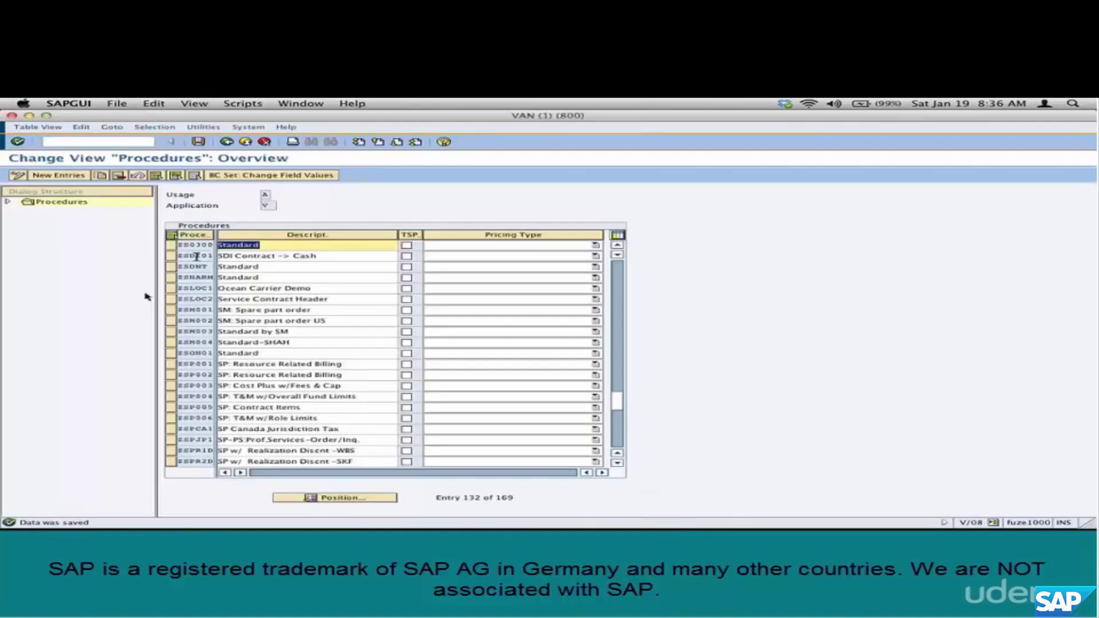
Open the control data of procedure ZS0300 and set the condition type of step 11 to ZS03.
click(166, 246)
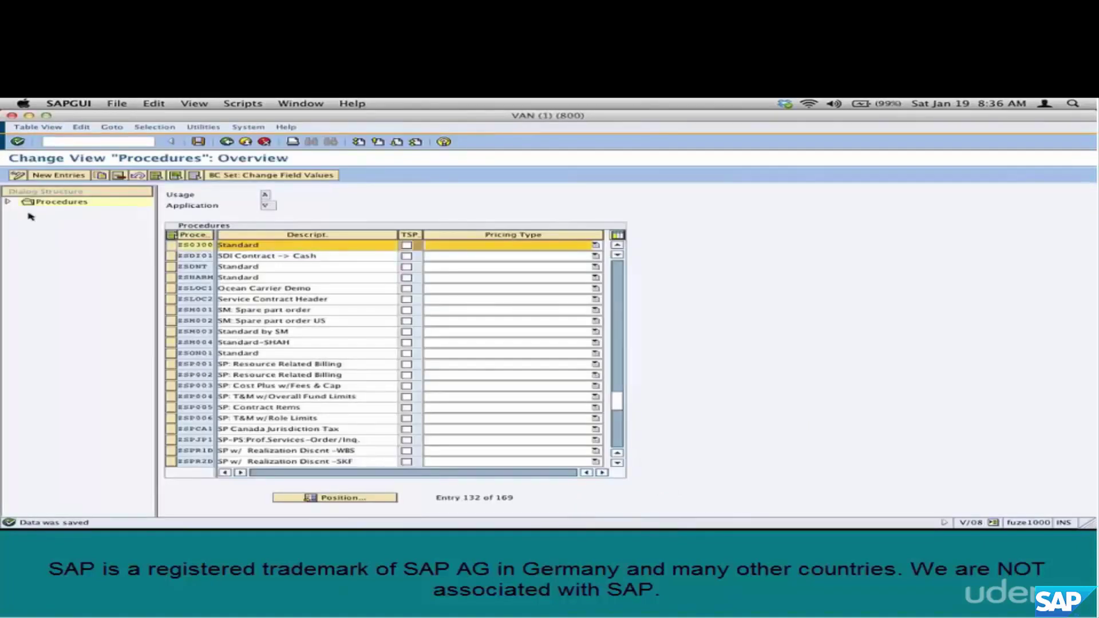
click(8, 202)
double_click(67, 213)
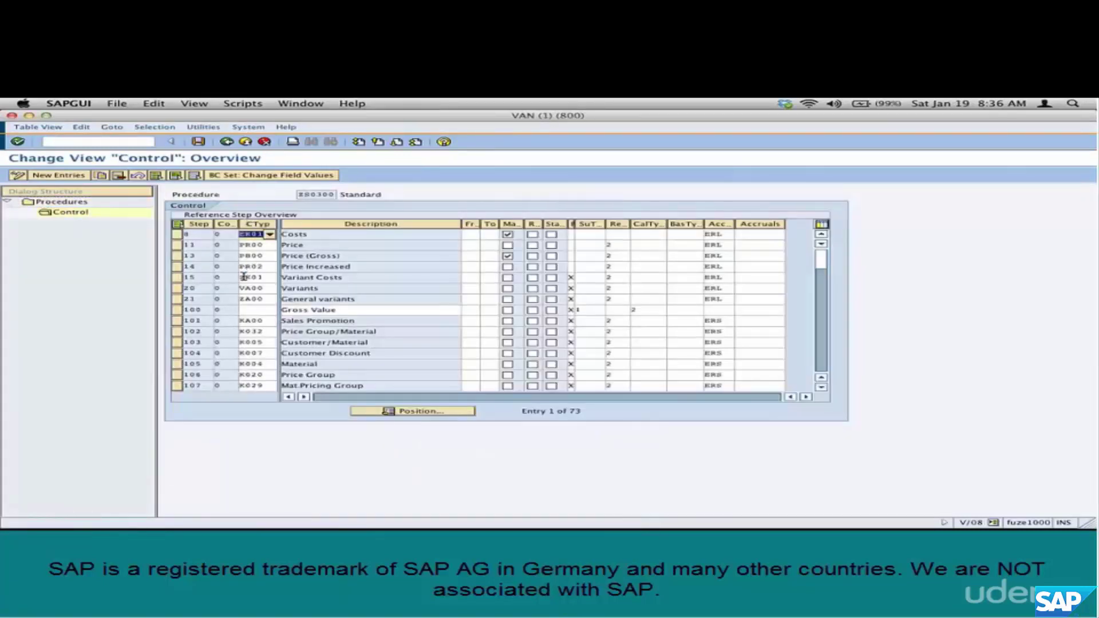
click(246, 245)
drag(234, 241, 281, 270)
text(Z)
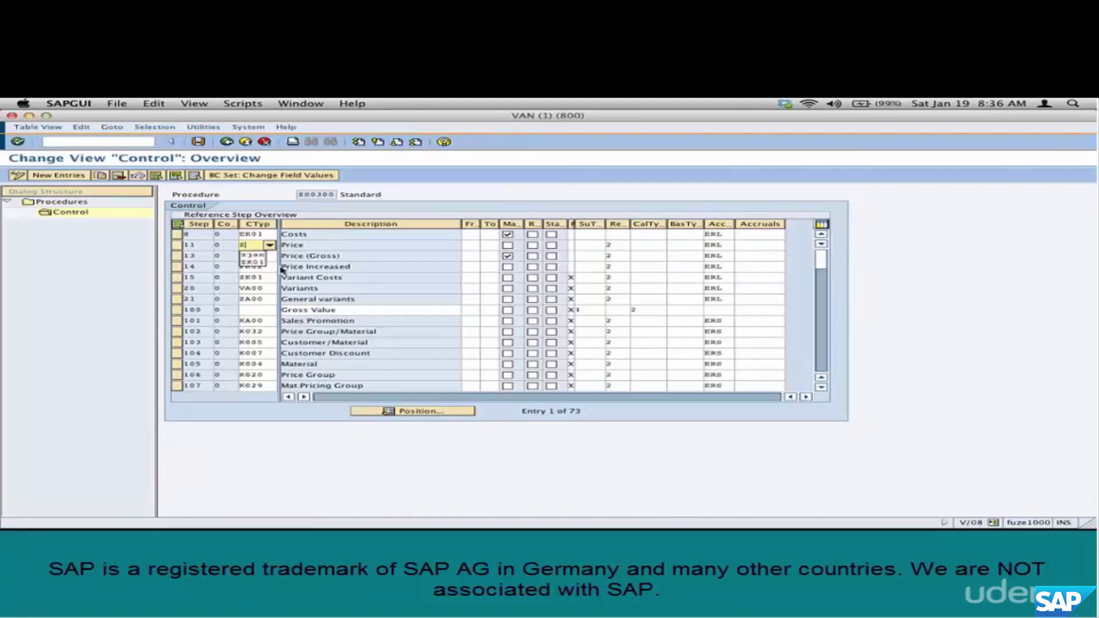
text(S03)
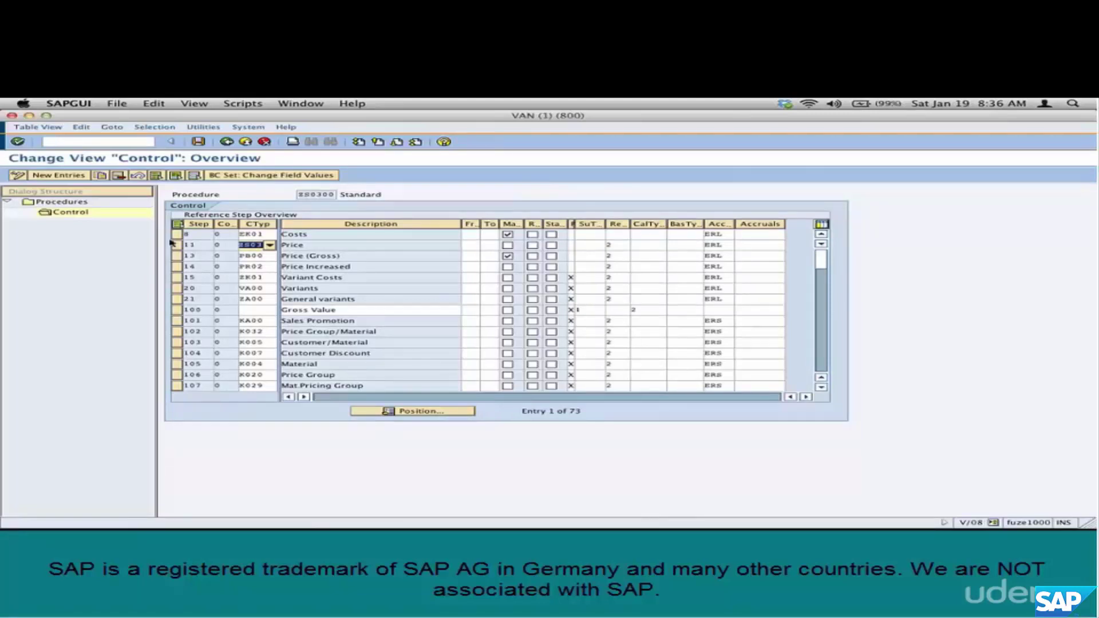
Delete steps 8, 13, 14, 15, 20 and 21 from the control data, keeping step 11.
click(177, 234)
click(176, 257)
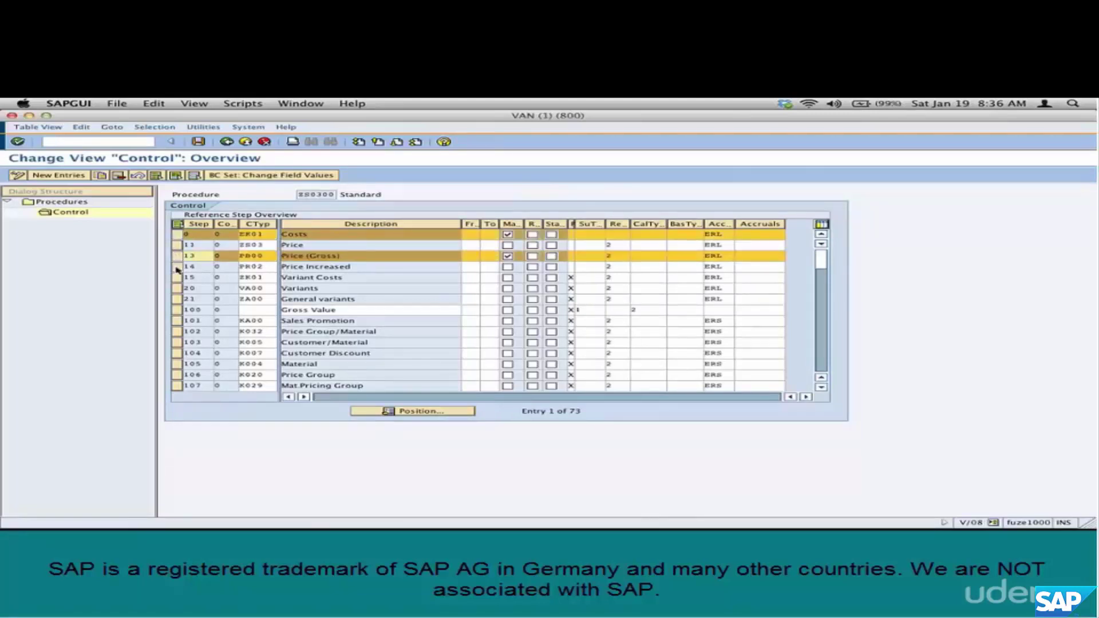
drag(177, 260, 178, 302)
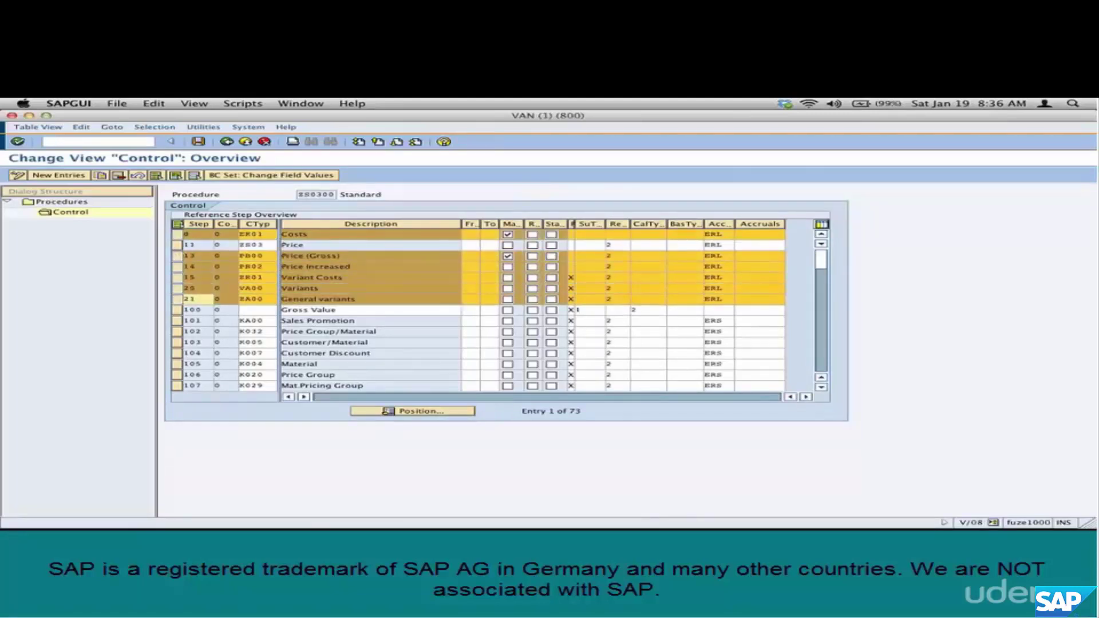
click(120, 176)
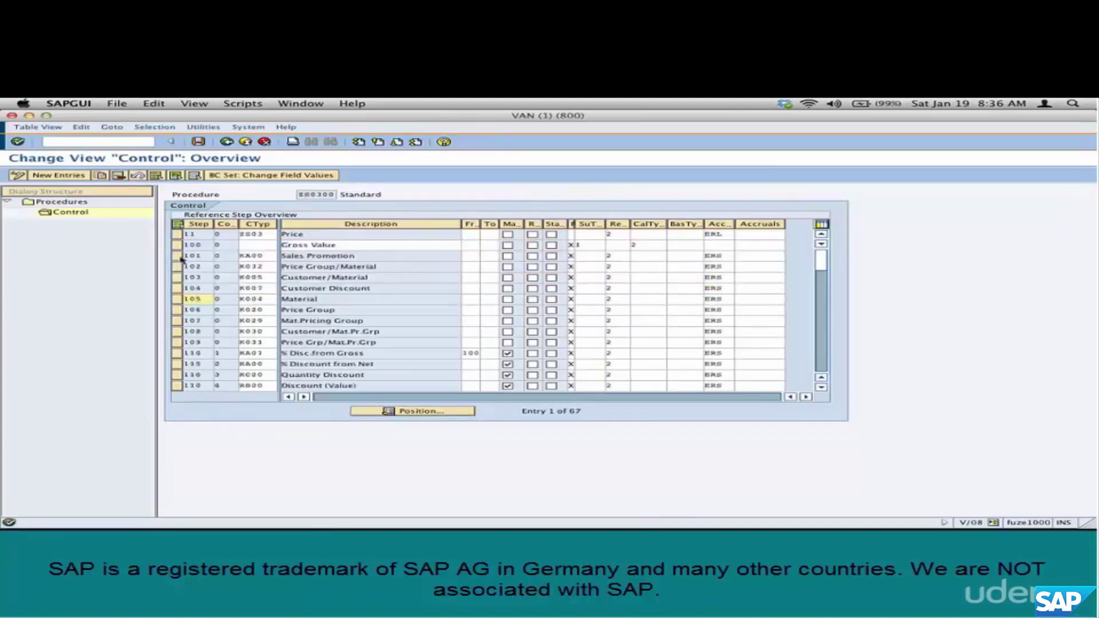
Delete discount steps 101 through 121 from the control data, keeping Gross Value (100) and Discount Amount (300).
drag(177, 255, 178, 366)
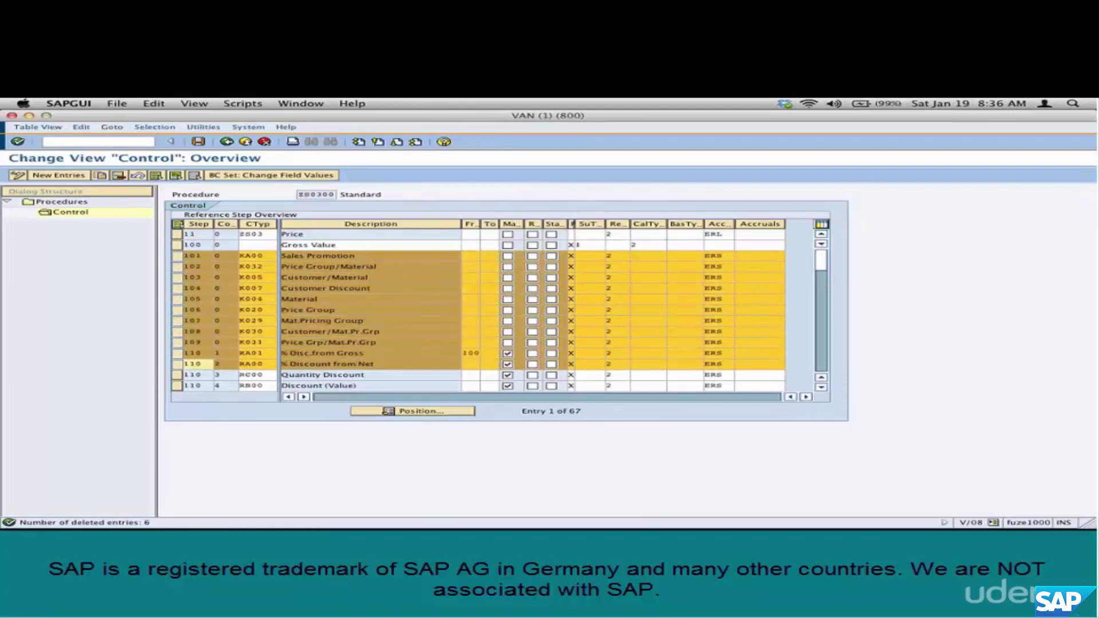
click(119, 175)
drag(178, 256, 178, 332)
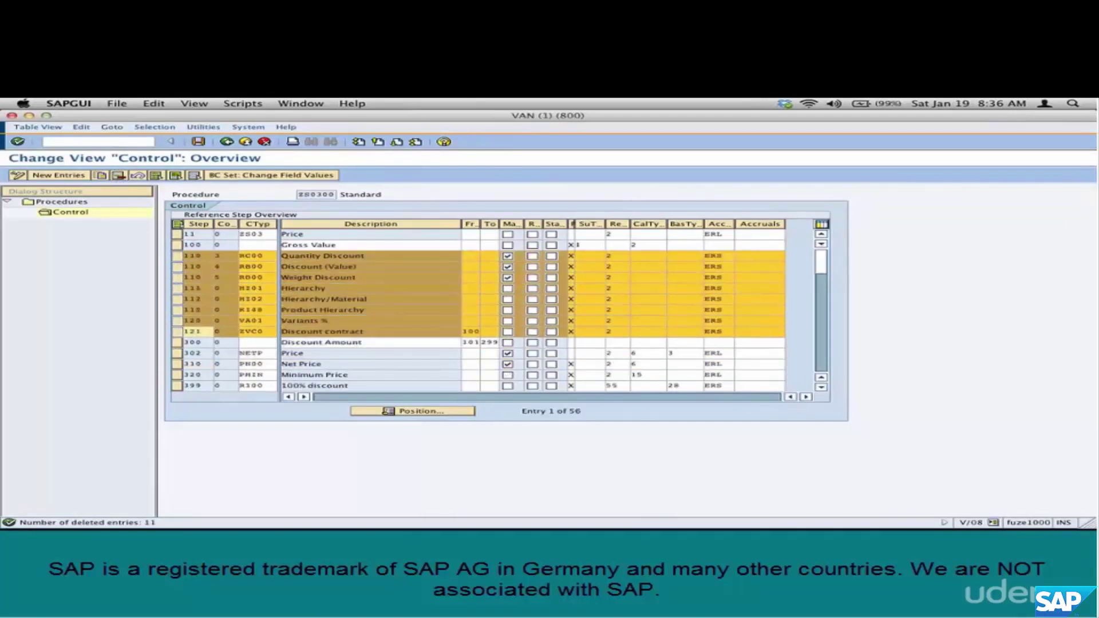
click(119, 175)
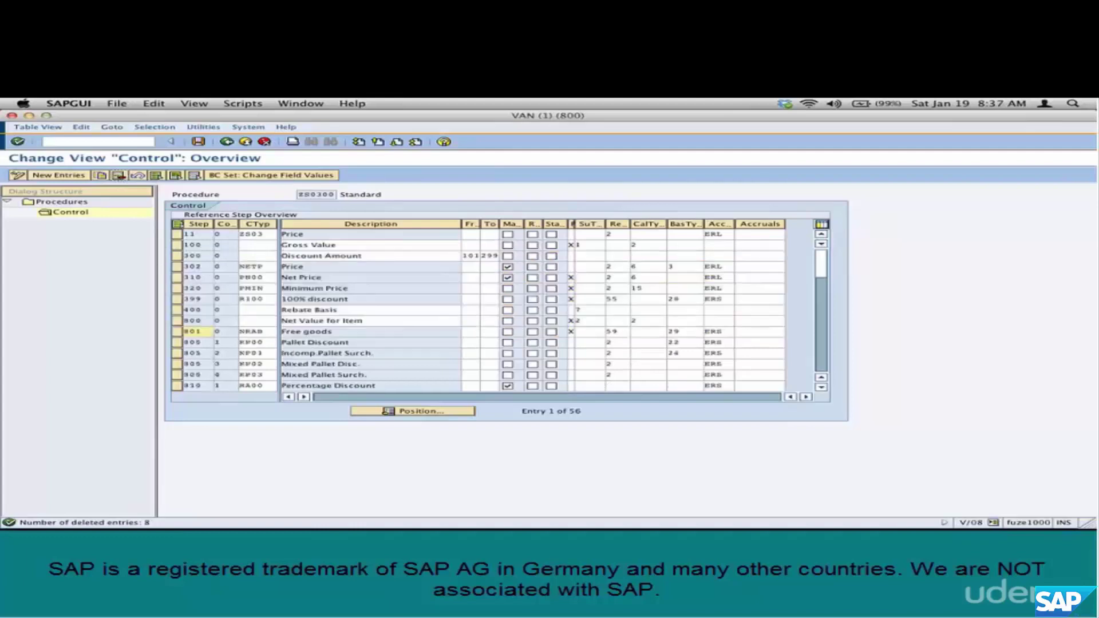
Delete steps 302, 310, 320 and the Rebate Basis step 400 from the control data.
drag(178, 267, 179, 289)
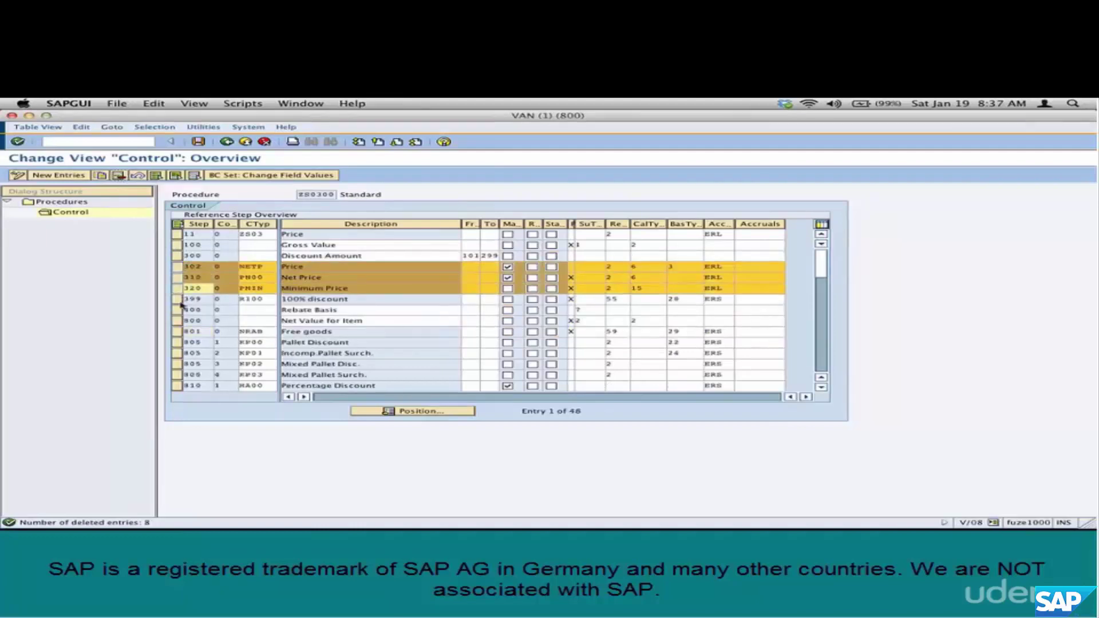
key(shift+F2)
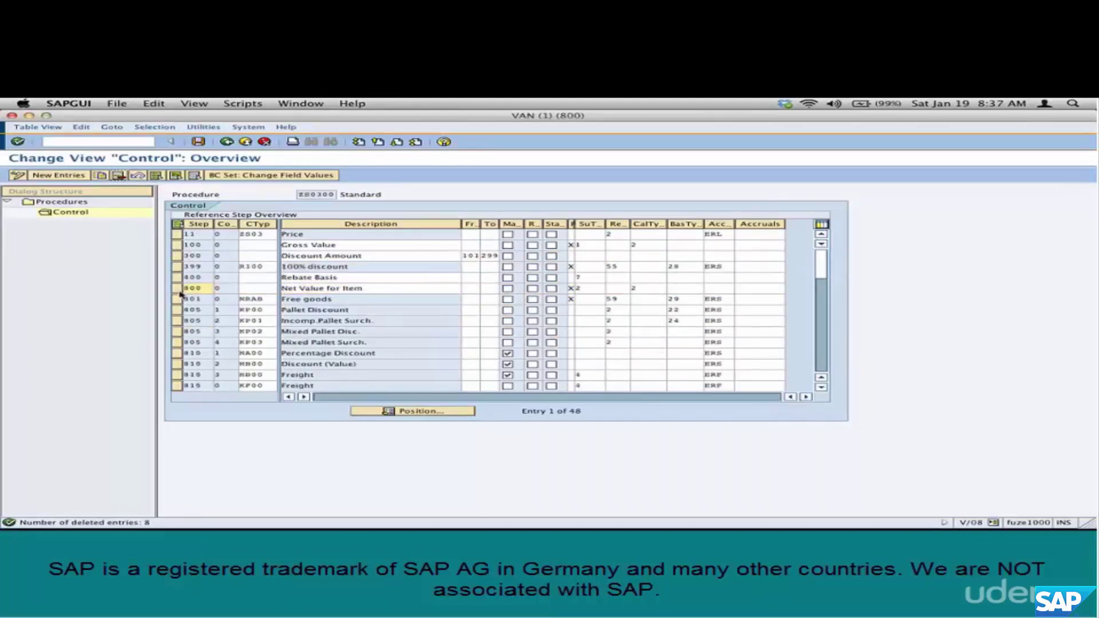
click(177, 278)
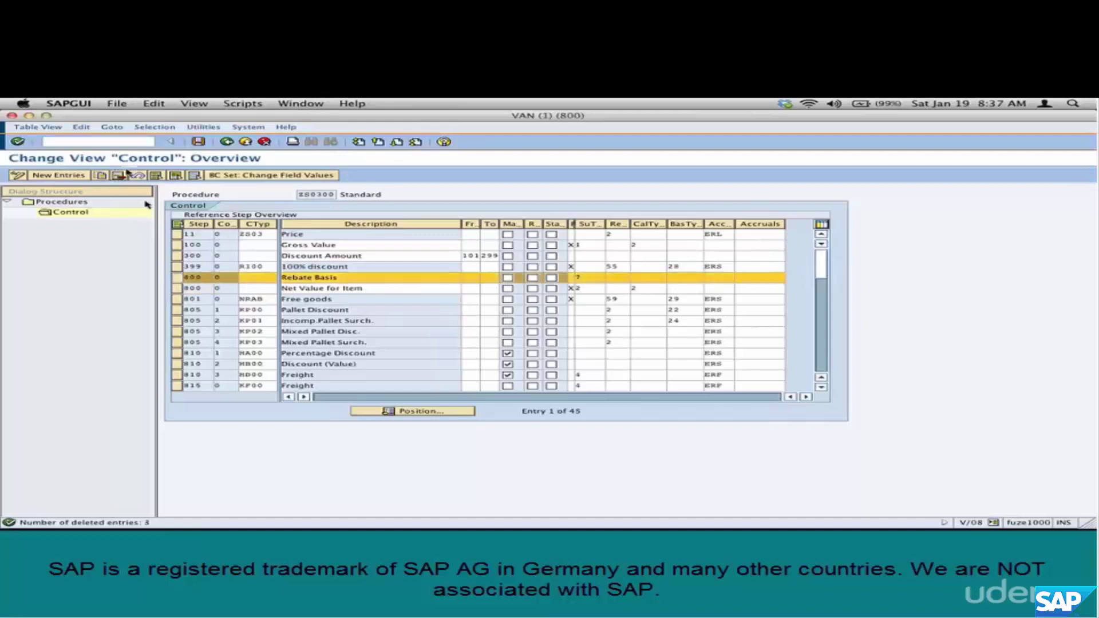
key(shift+F2)
Delete all steps between 800 (Net Value for Item) and 890, including free goods, pallet discounts and freight.
drag(178, 291, 178, 353)
click(122, 179)
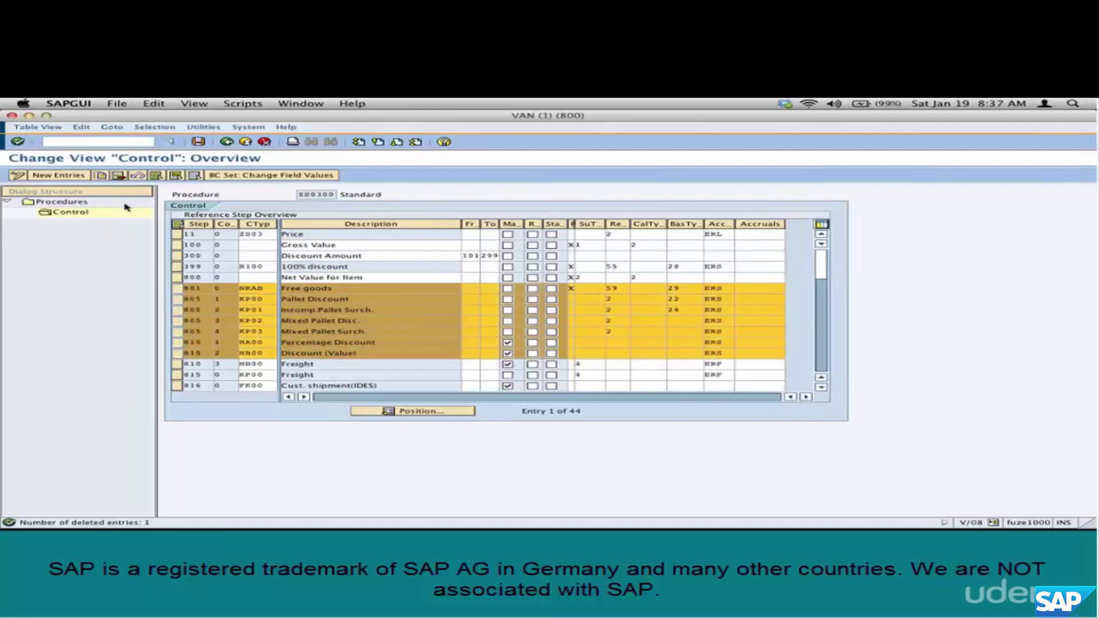
drag(177, 288, 179, 345)
click(121, 178)
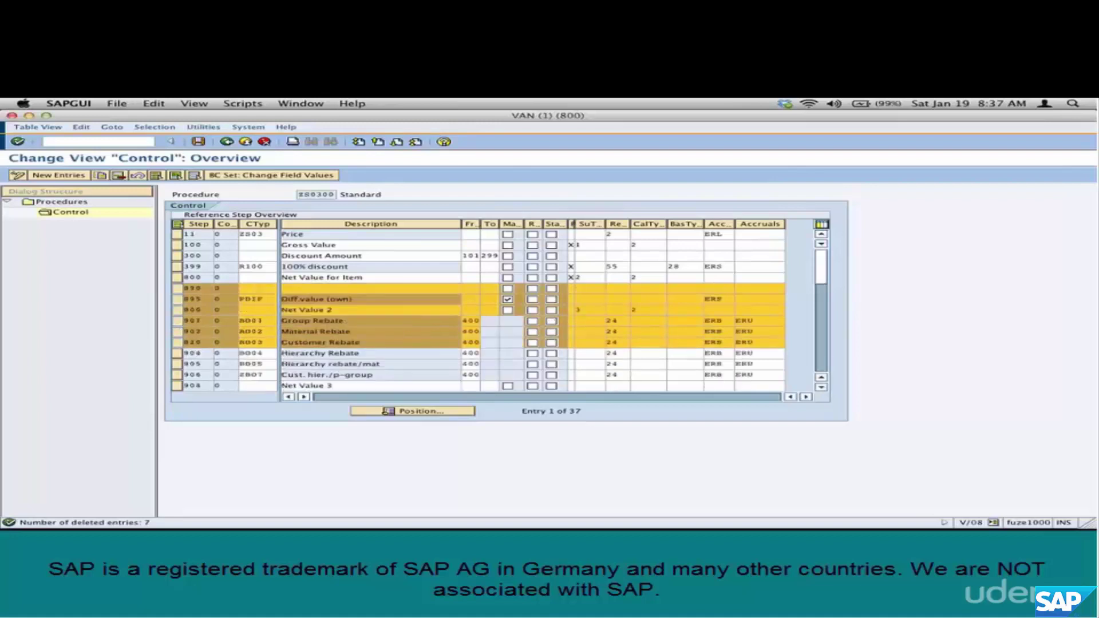
Delete step 895, rebate steps 901 to 906 and the surplus steps after 908, keeping 915, 920, 940 and 950.
click(177, 299)
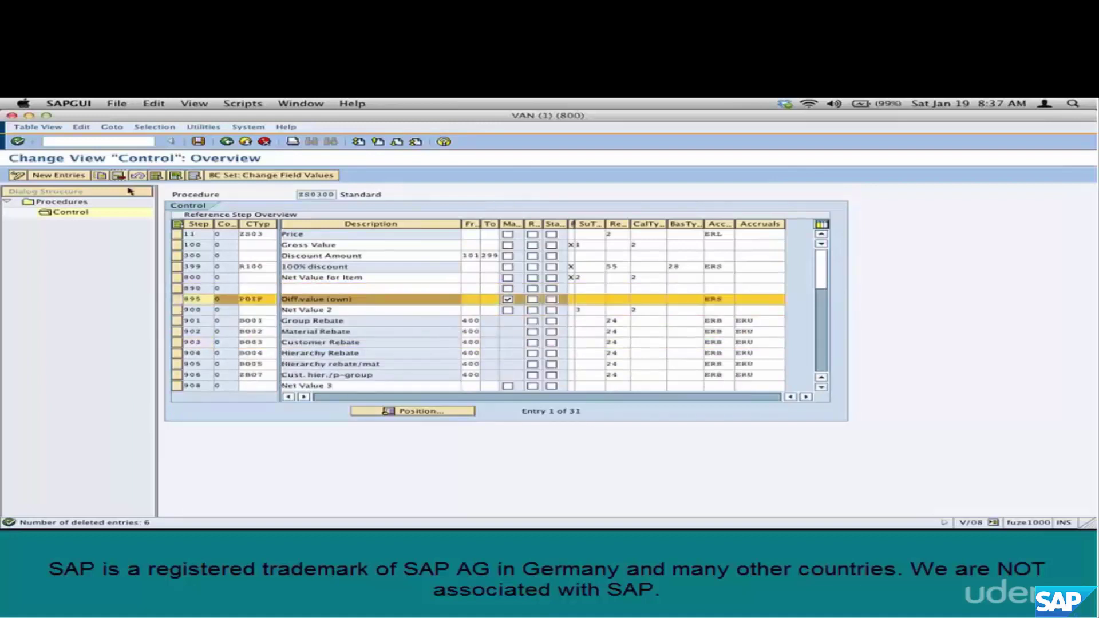
click(119, 176)
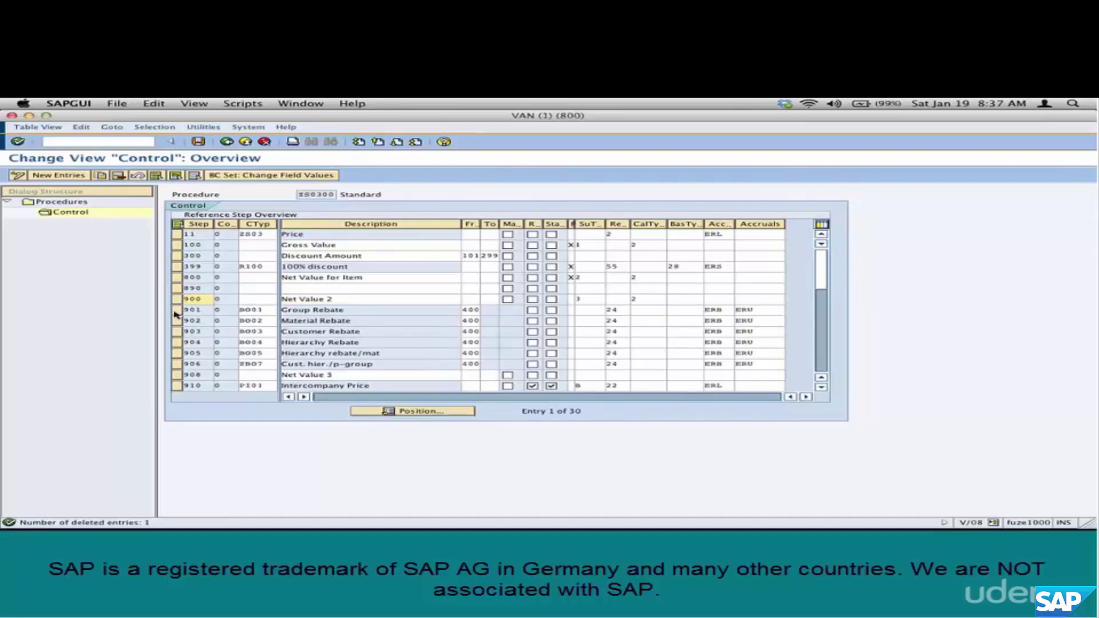
click(177, 313)
drag(177, 325, 177, 367)
key(shift+F2)
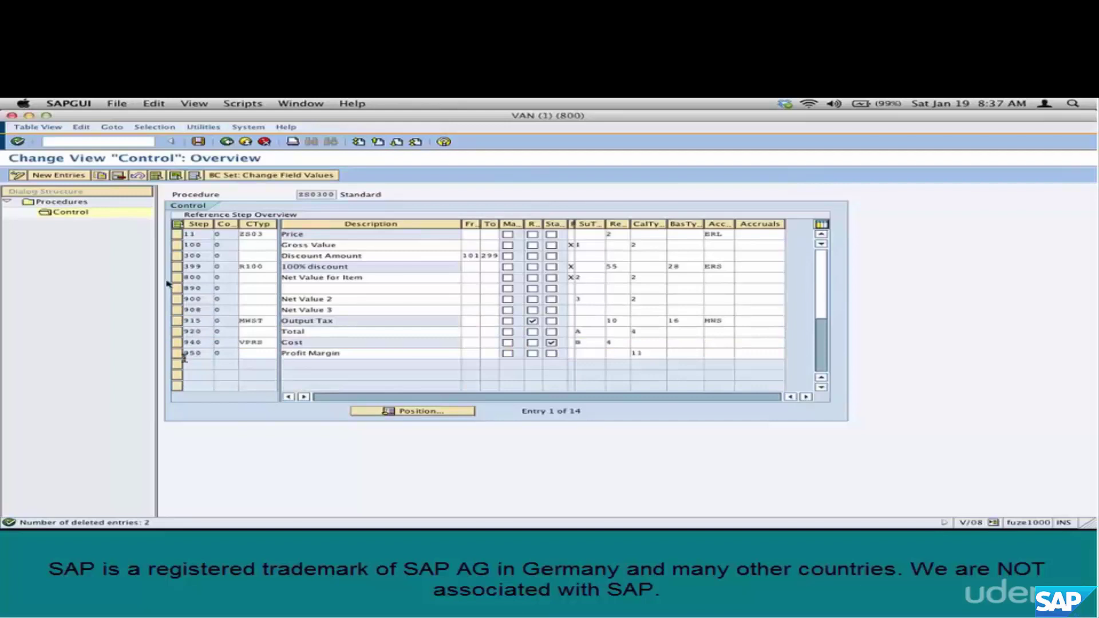
Delete the Profit Margin step 950 and the 100% discount step 399 from the control data.
click(177, 354)
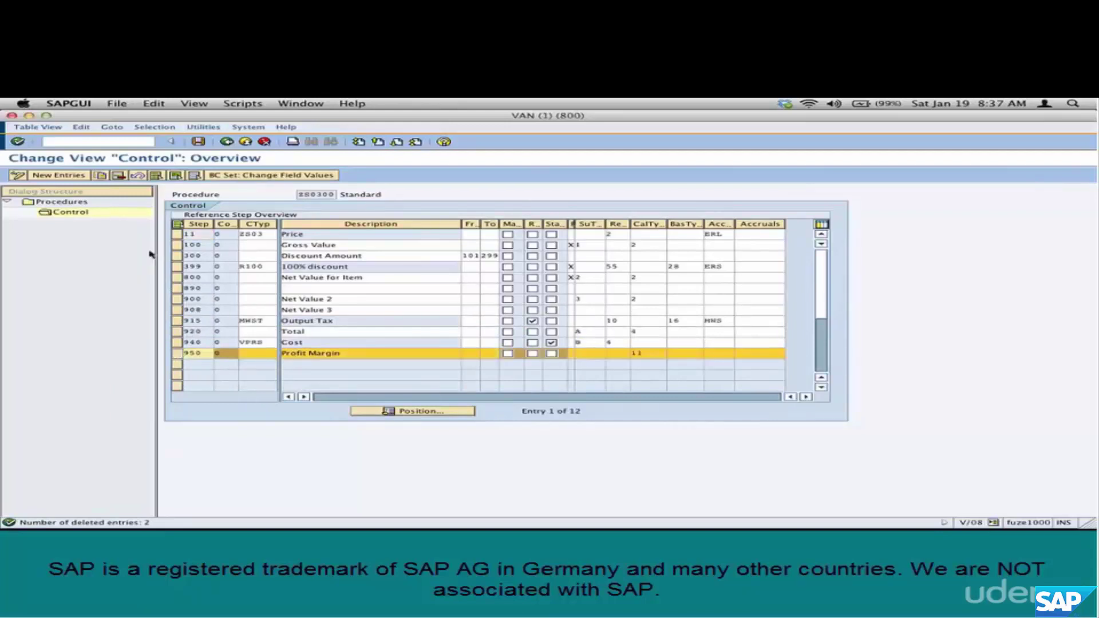
key(shift+F2)
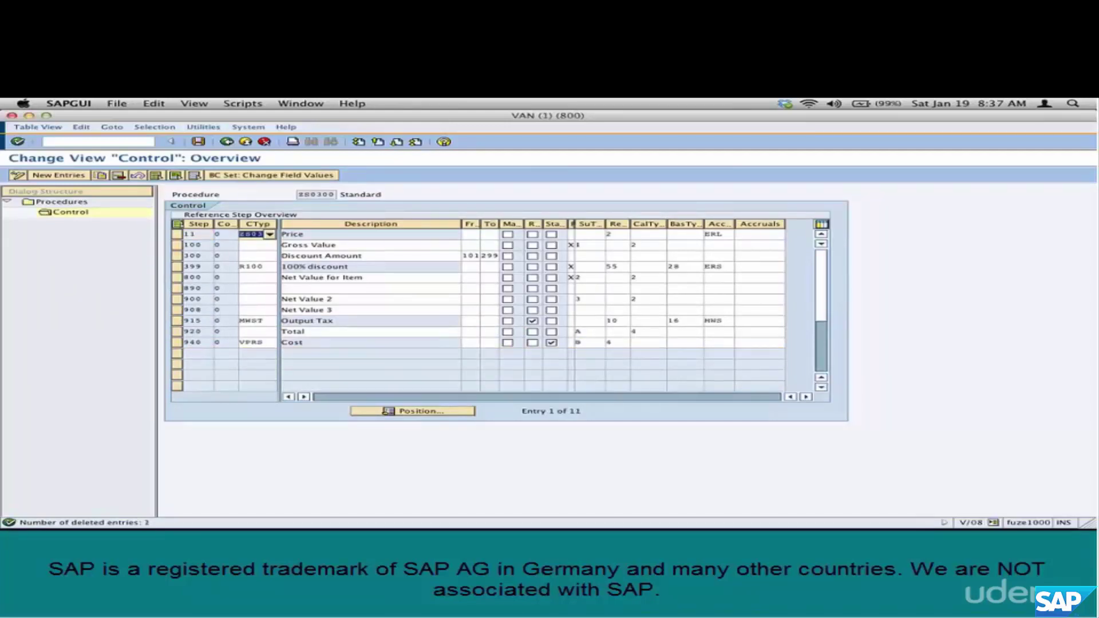
click(177, 268)
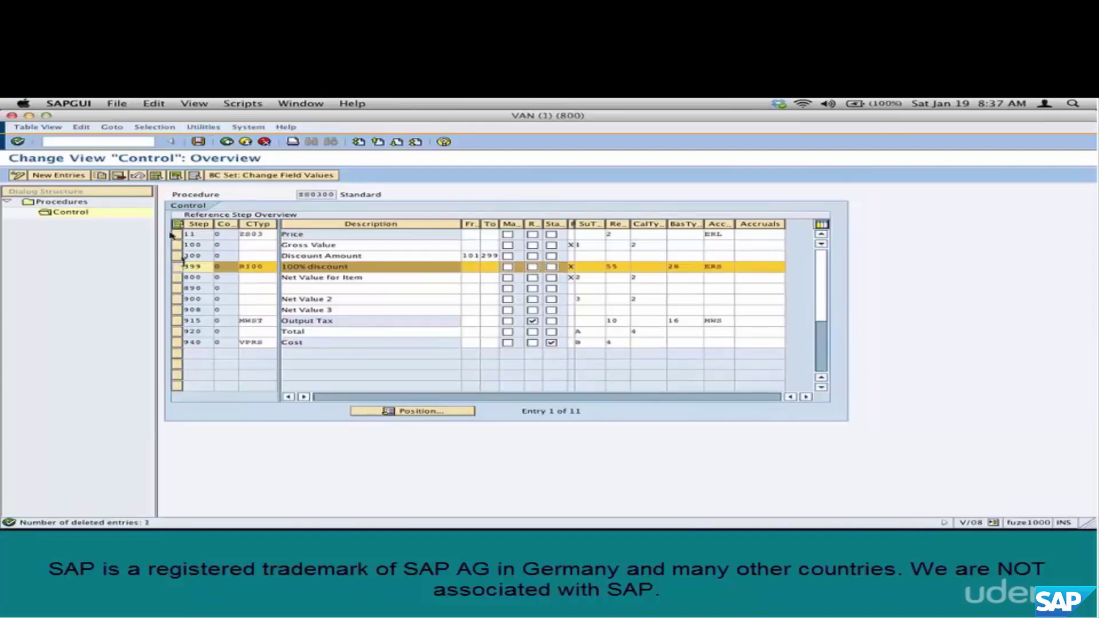
click(120, 175)
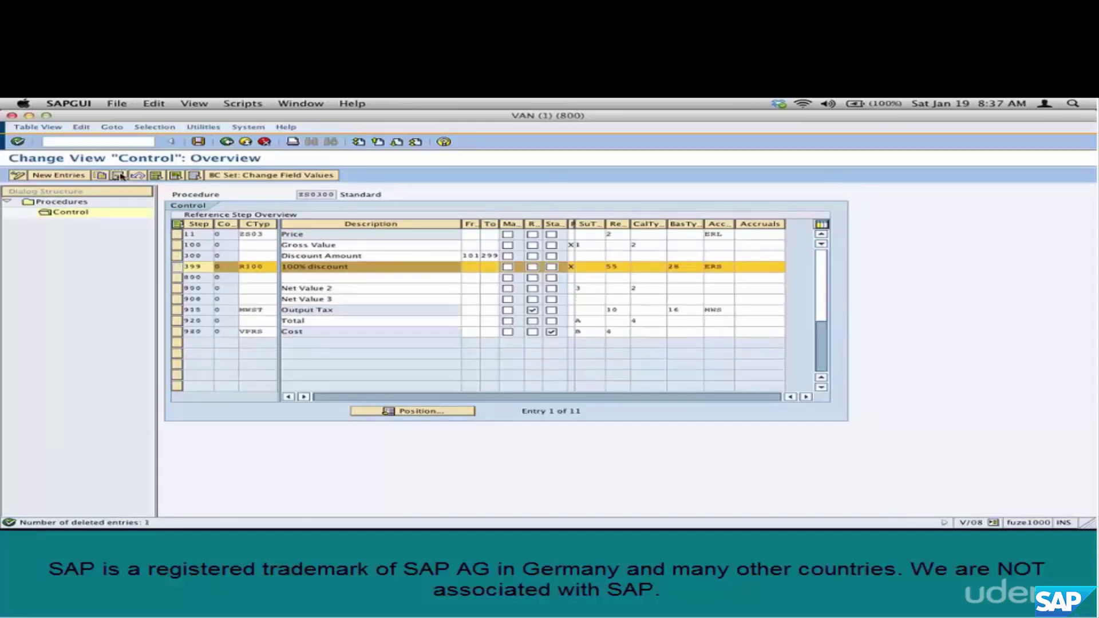
Review the Output Tax and Cost condition types, save the control data of procedure ZS0300, and leave the view.
double_click(259, 311)
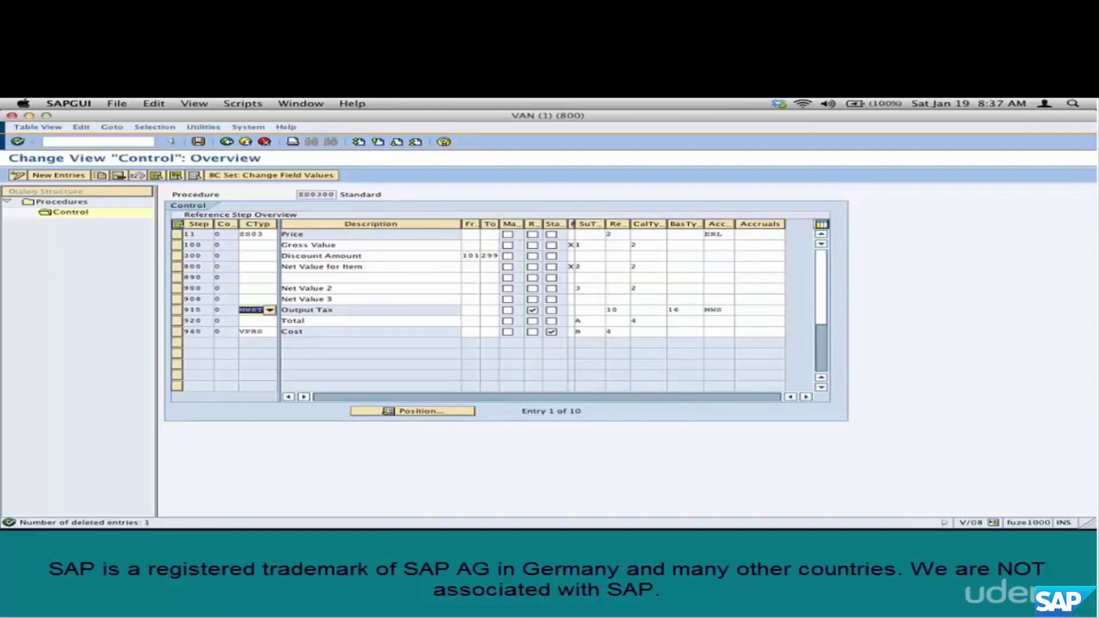
click(262, 332)
double_click(240, 331)
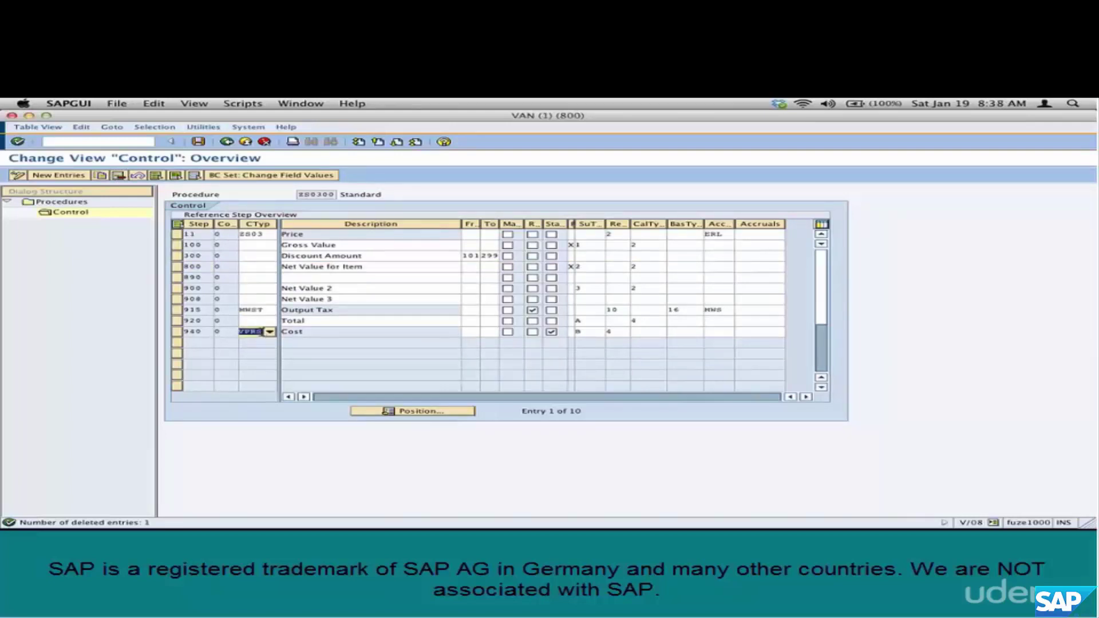
key(ctrl+s)
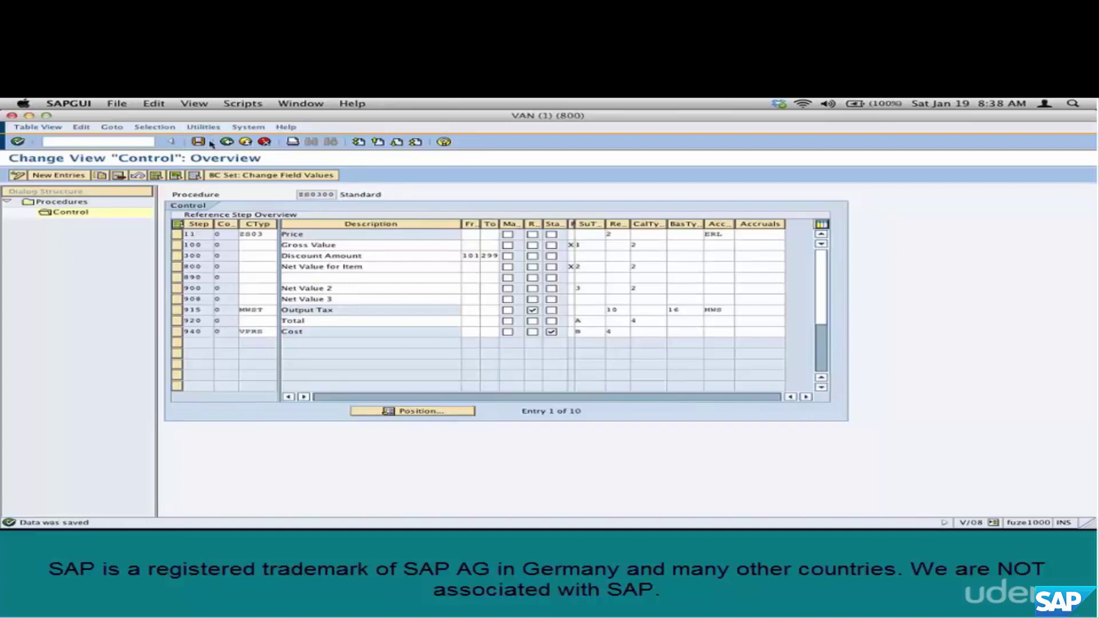
click(227, 142)
Switch to the Curio notes and handwrite ZS0300 beside the Pricing Procedure entry.
key(super+Tab)
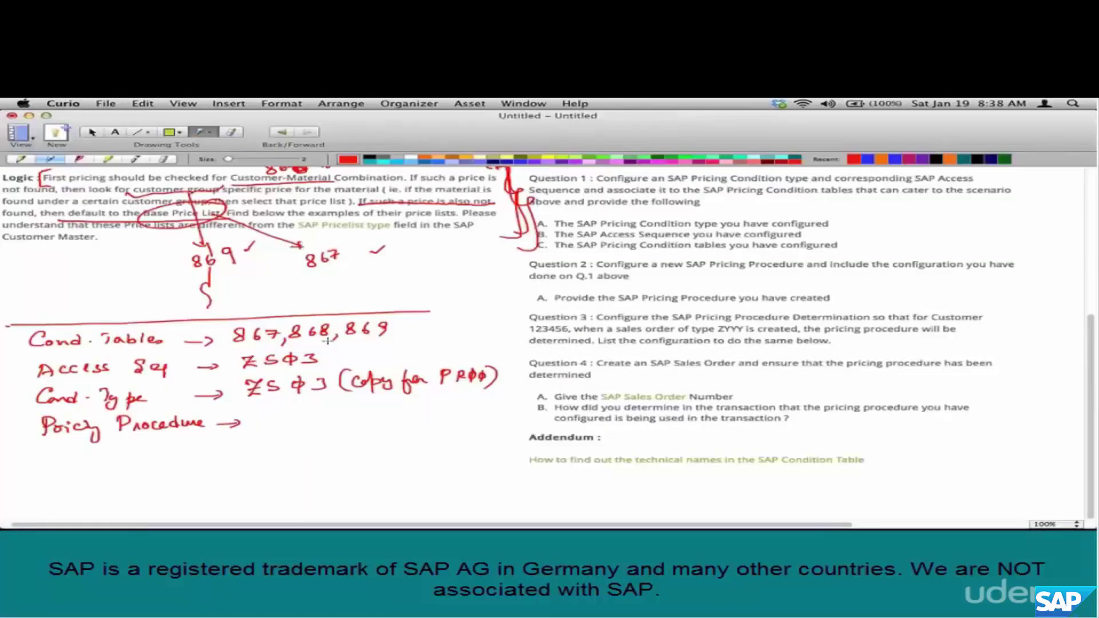
drag(263, 413, 283, 426)
mouse_move(312, 410)
mouse_down()
mouse_move(313, 431)
mouse_move(324, 425)
mouse_up()
drag(355, 412, 351, 413)
drag(355, 405, 354, 428)
drag(372, 412, 367, 430)
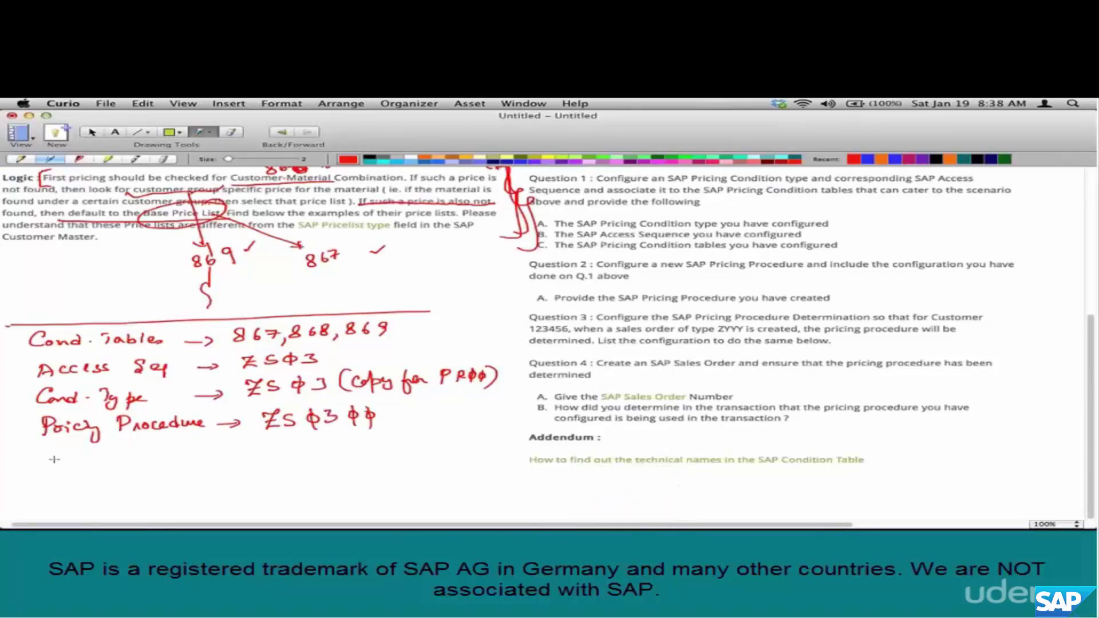
Handwrite the sales area 1000/10/00 followed by a plus sign below the Pricing Procedure line.
mouse_move(47, 453)
mouse_down()
mouse_move(47, 466)
mouse_move(80, 456)
mouse_move(89, 476)
mouse_move(107, 455)
mouse_up()
drag(116, 447, 115, 478)
drag(123, 456, 130, 458)
drag(150, 461, 164, 461)
drag(157, 455, 156, 469)
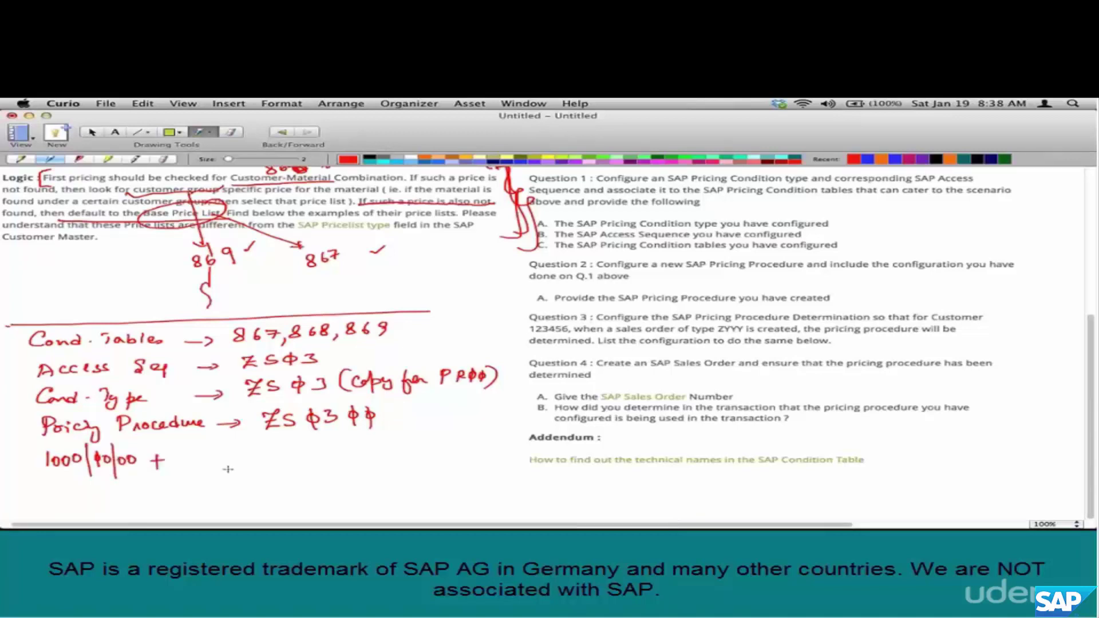
Draw an arrow from the pricing procedure characters to the customer number noted under Pricing Master Data Required.
scroll(228, 469, up, 3)
scroll(228, 468, up, 15)
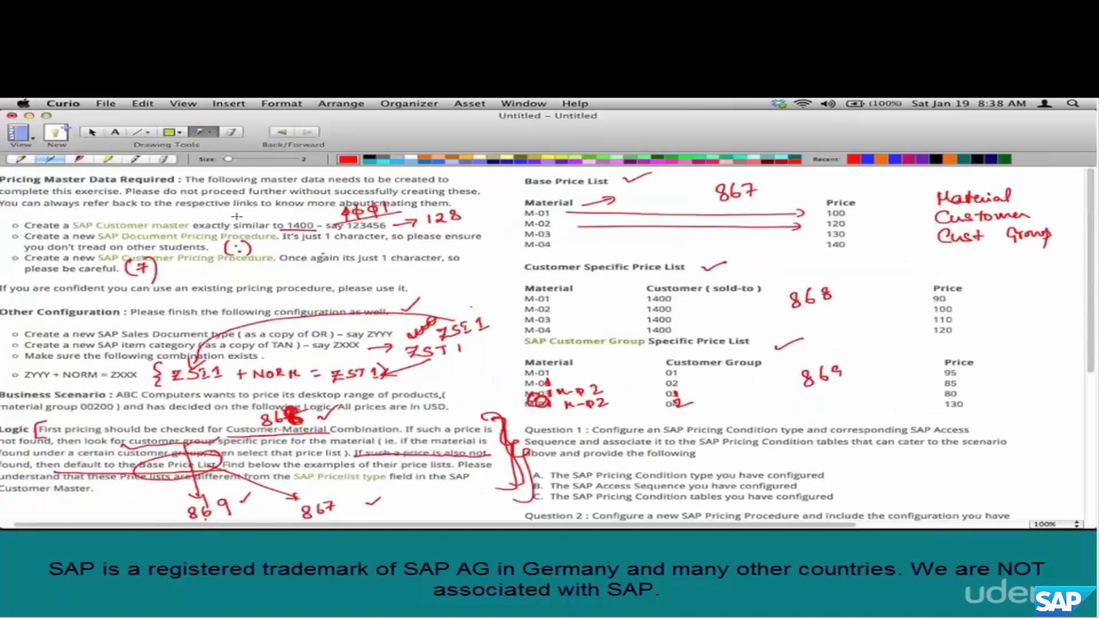
drag(226, 259, 475, 215)
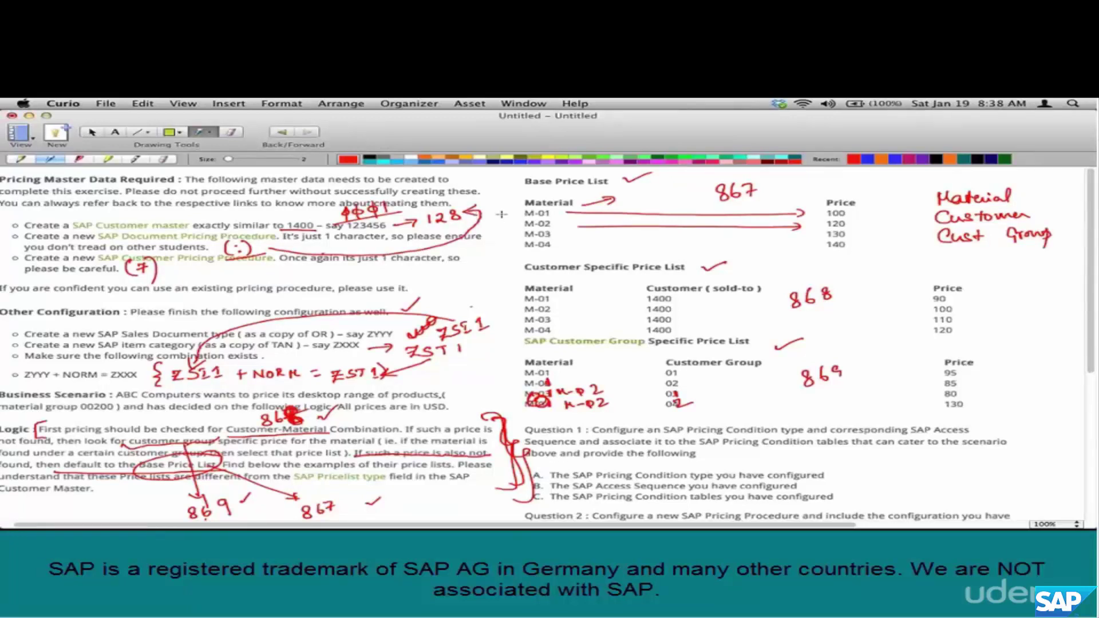
Switch to SAPGUI, leave pricing maintenance, and display the test customer's sales data with transaction vd03.
key(super+Tab)
click(219, 142)
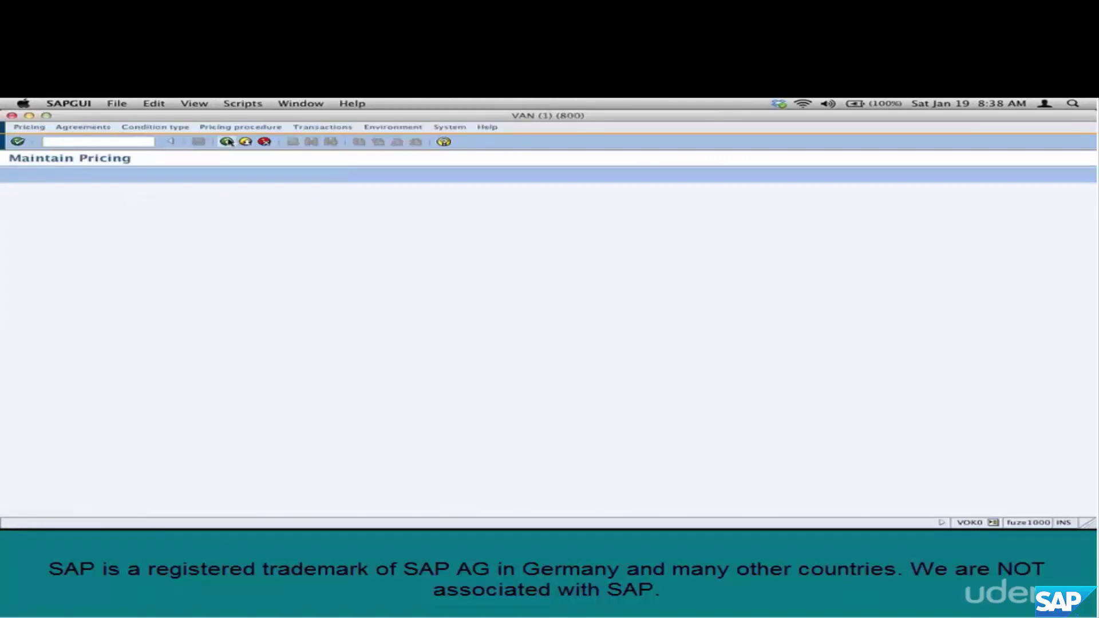
click(220, 143)
text(vd03)
key(Return)
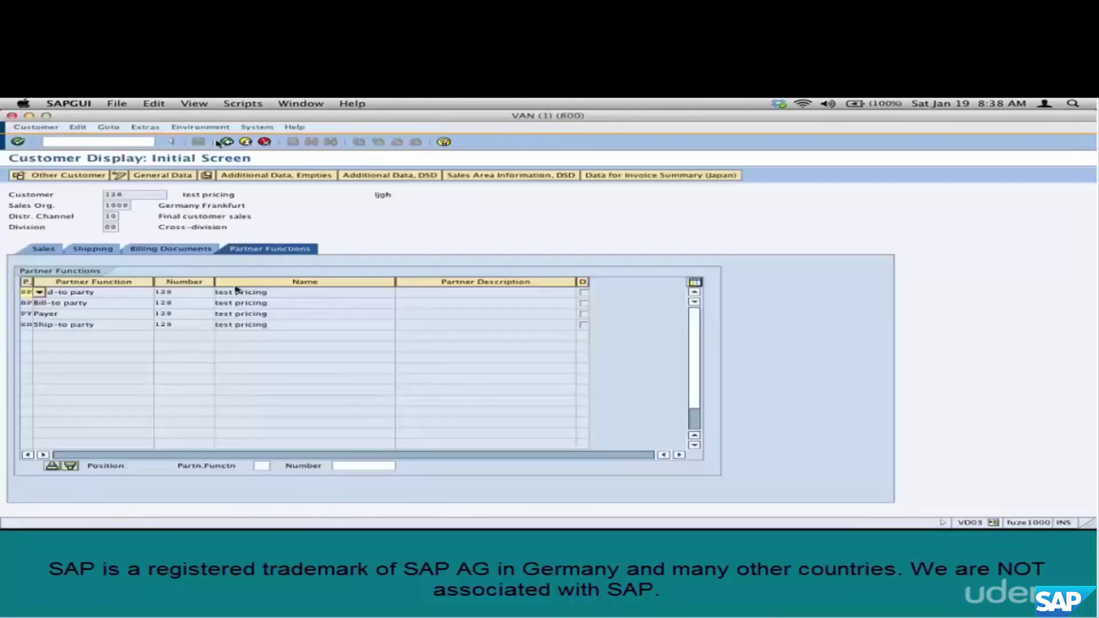
click(45, 249)
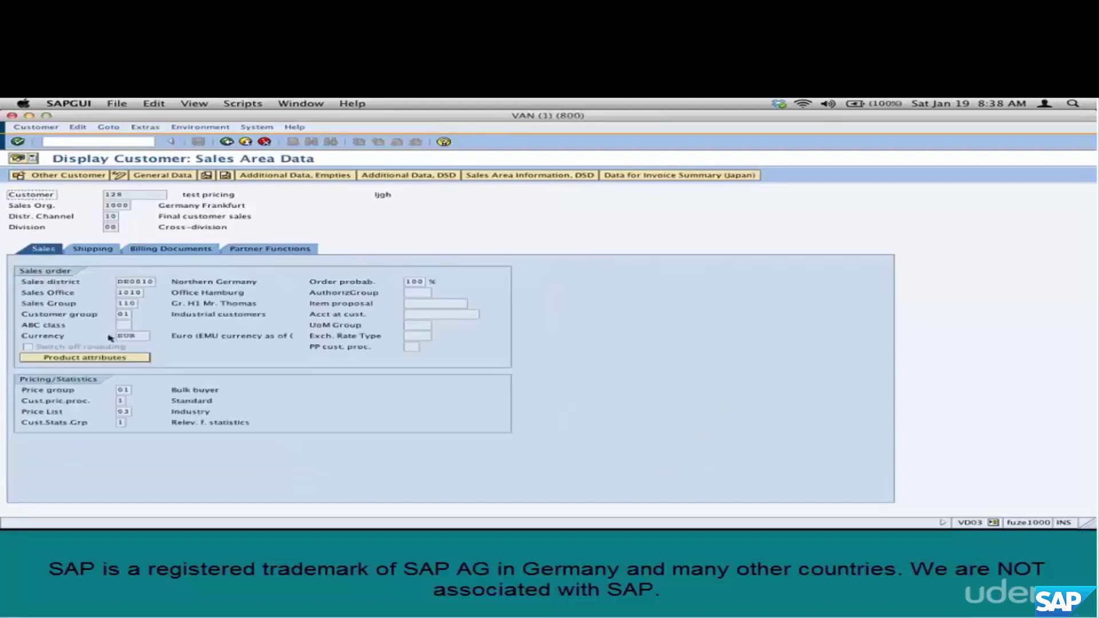
Change the customer record to edit mode, open the value choices for Cust.pric.proc., and check the noted character in Curio.
click(121, 175)
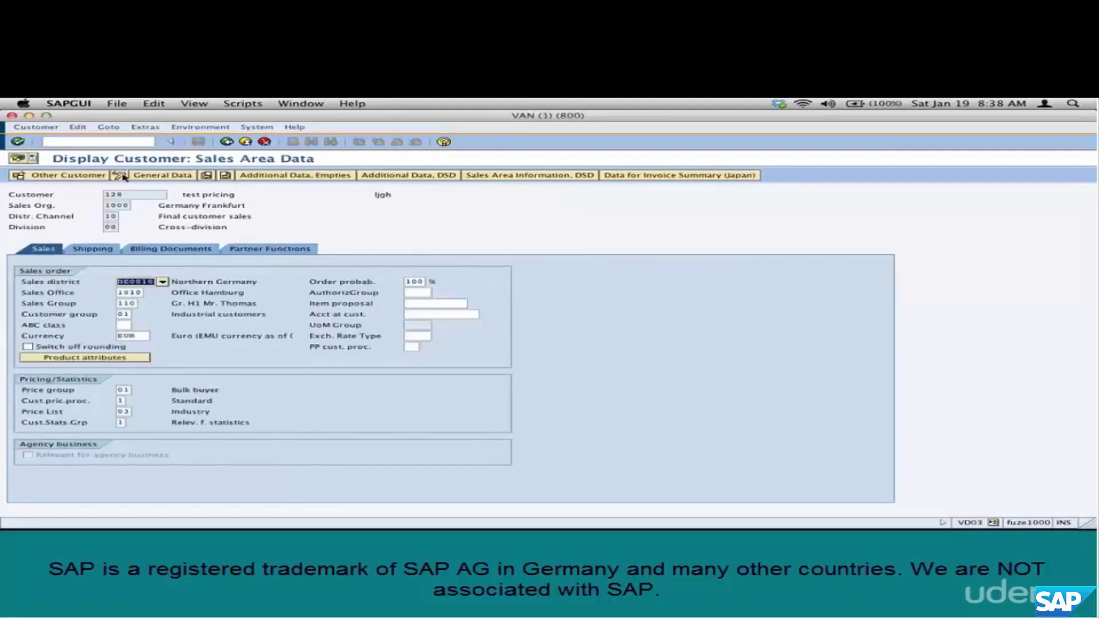
click(125, 402)
click(132, 402)
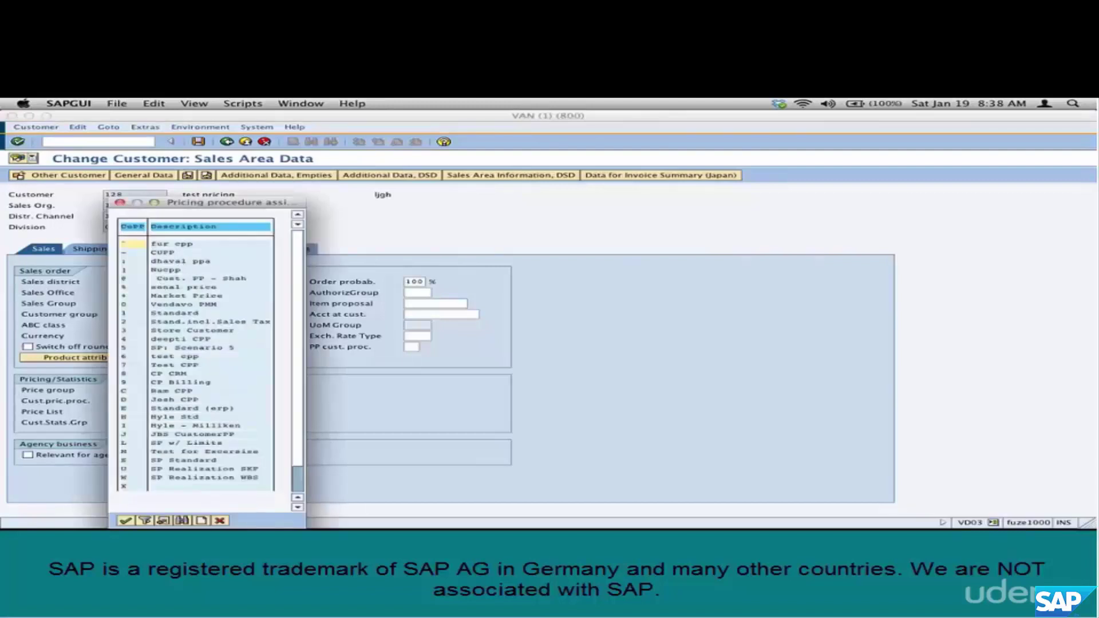
key(super+Tab)
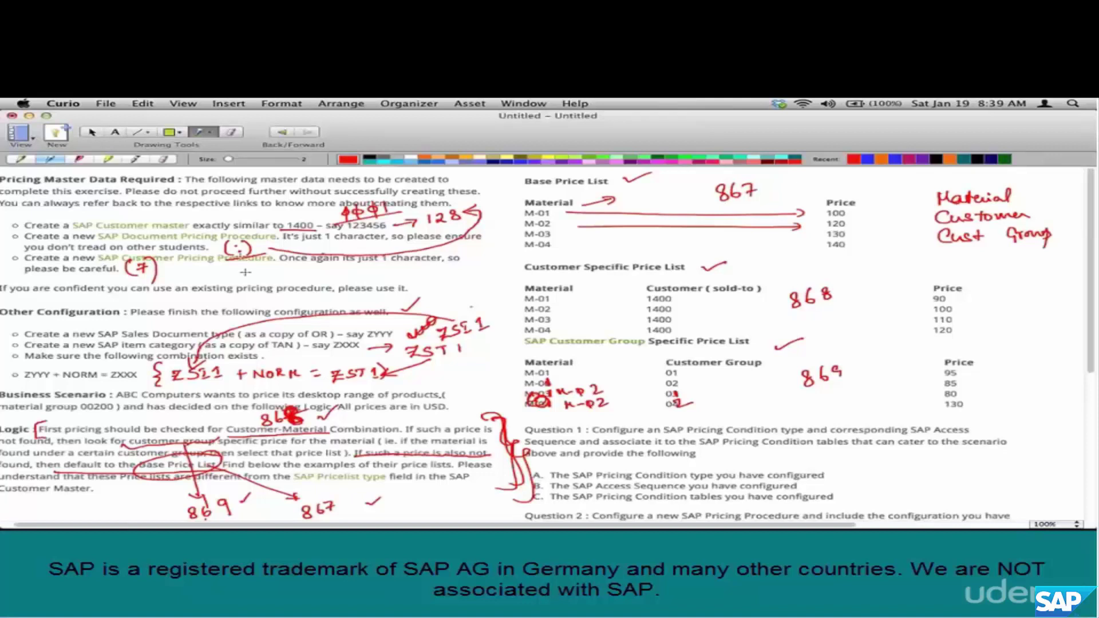
key(super+Tab)
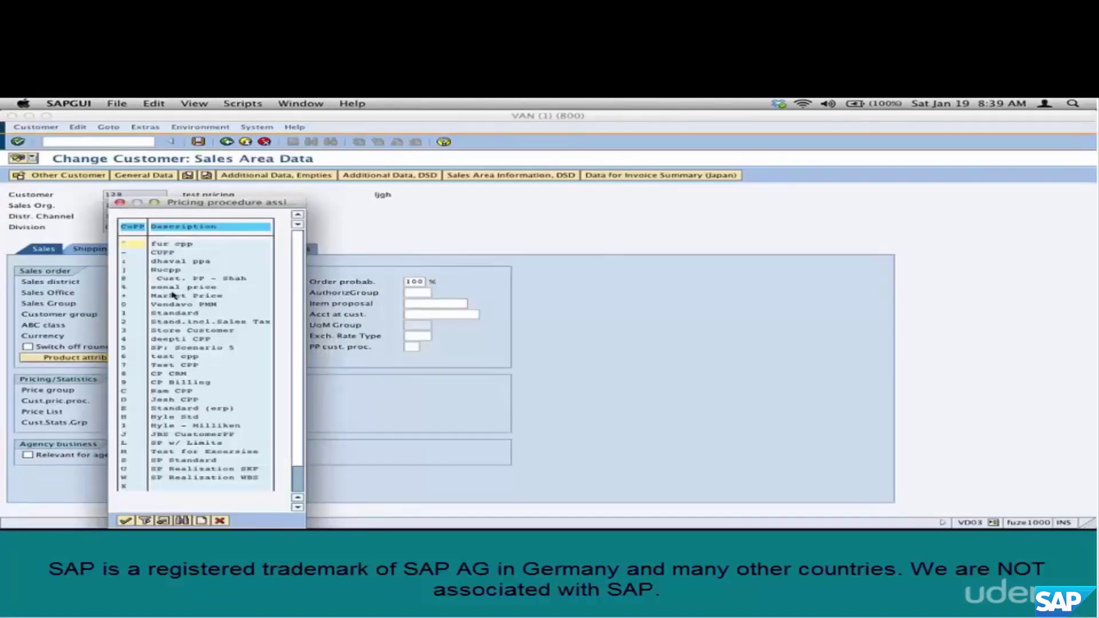
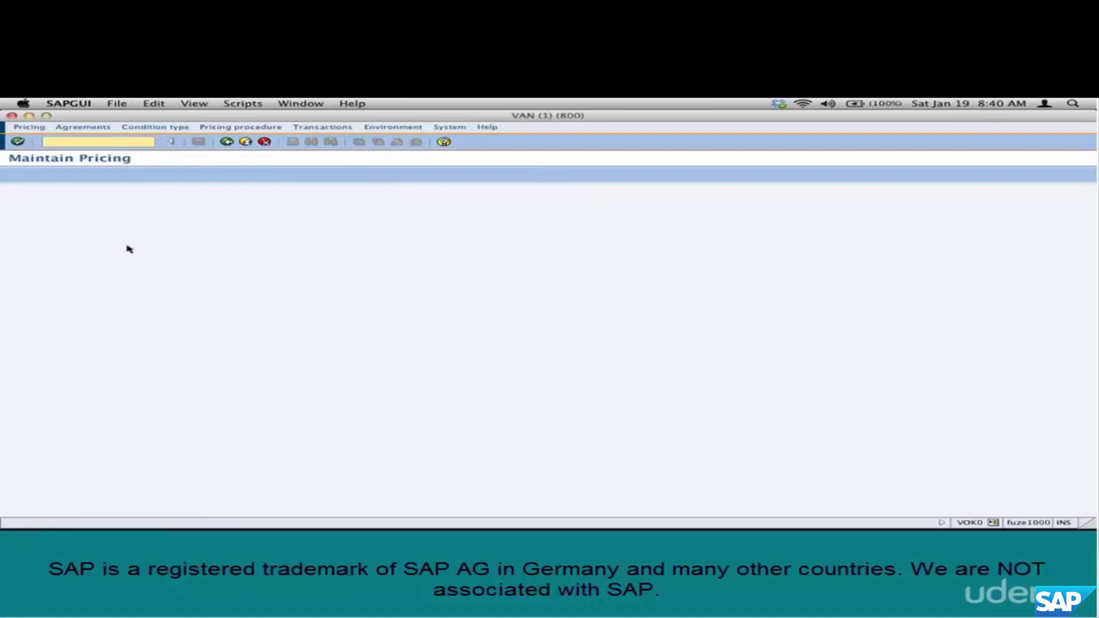
Add a pricing procedure determination entry for sales area 1000/10/00 and enter the noted document pricing procedure character.
click(69, 177)
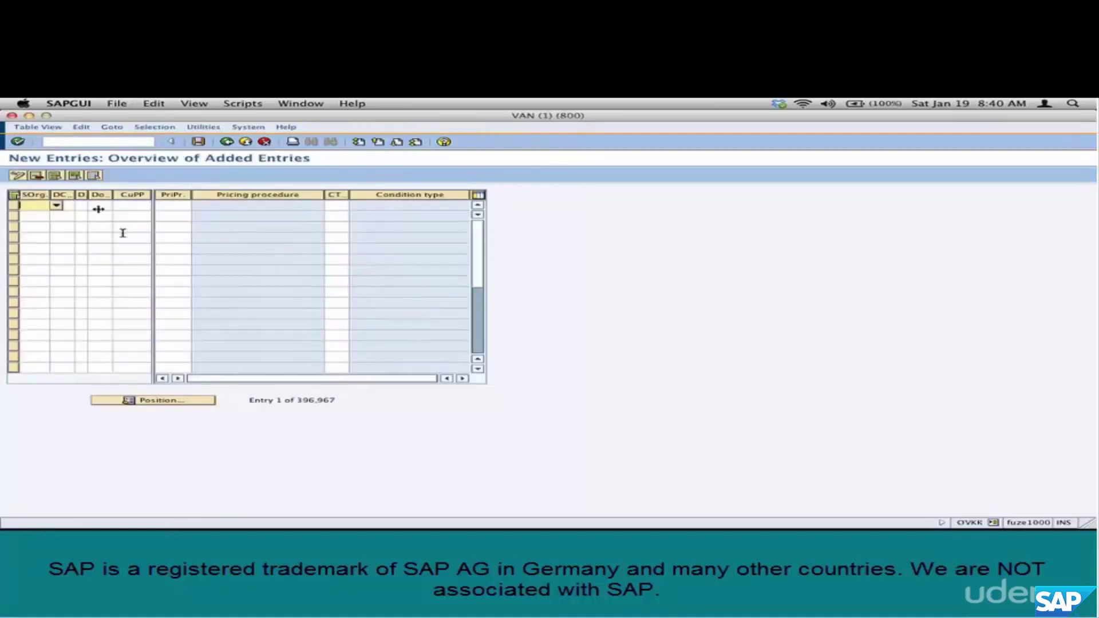
text(1000)
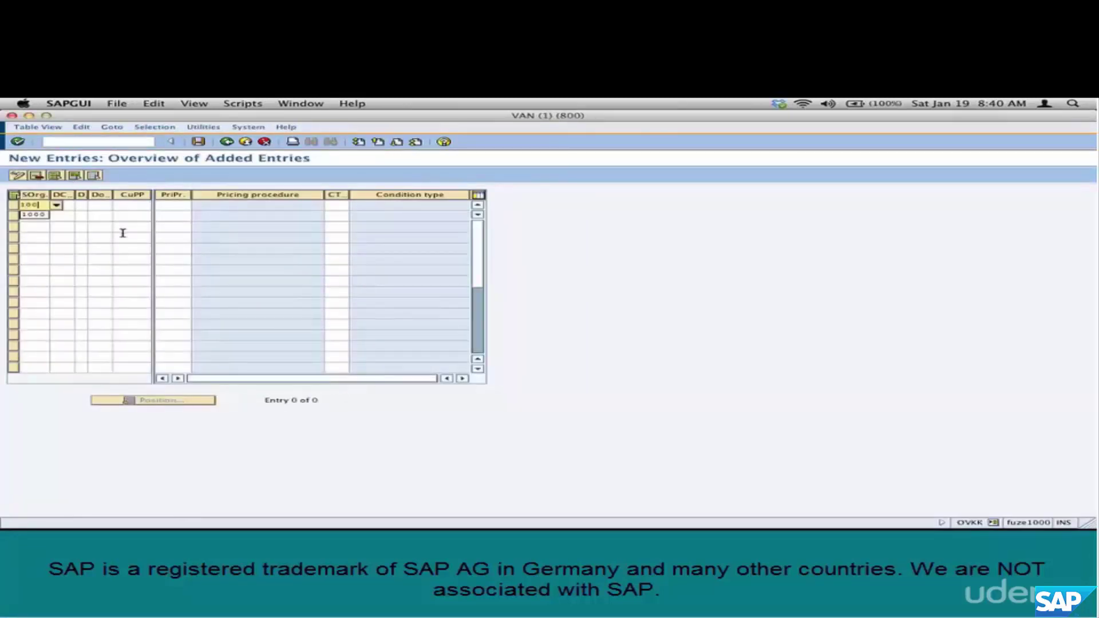
key(Tab)
text(10)
key(Tab)
text(00)
key(Tab)
text(0)
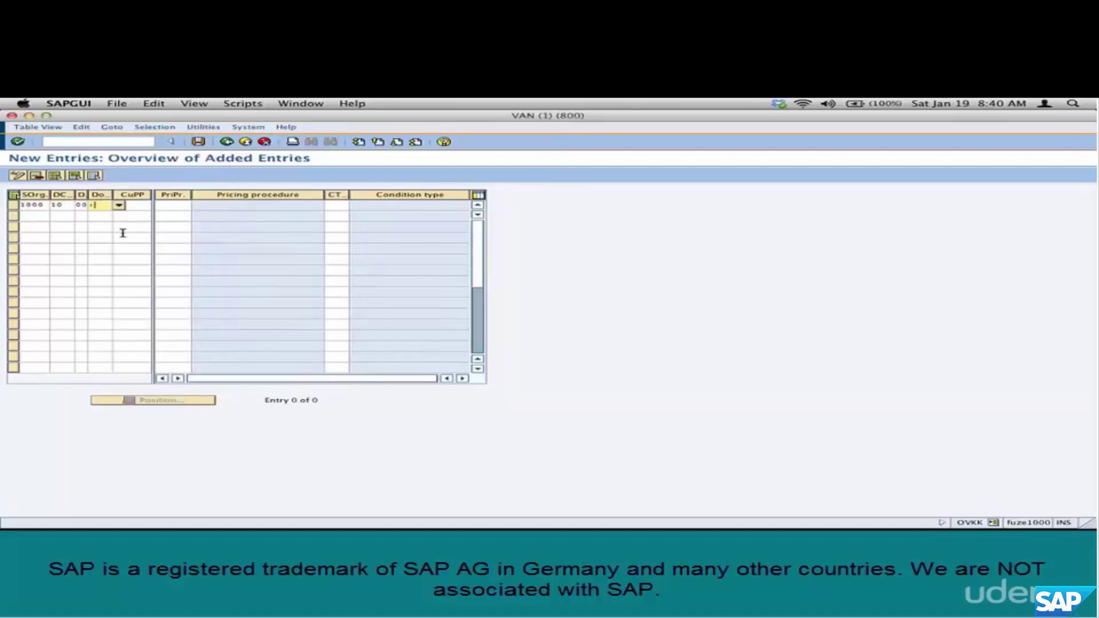
Enter customer pricing procedure 7 and assign pricing procedure ZS0300 in the new determination entry.
key(Tab)
text(7)
key(Tab)
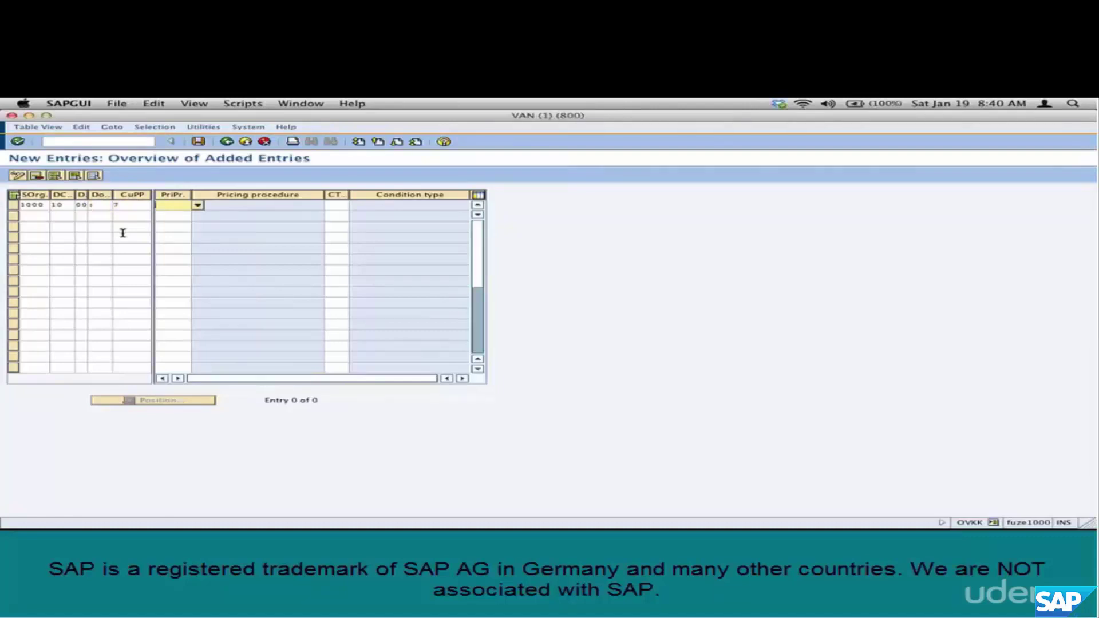
text(zs0300)
key(Return)
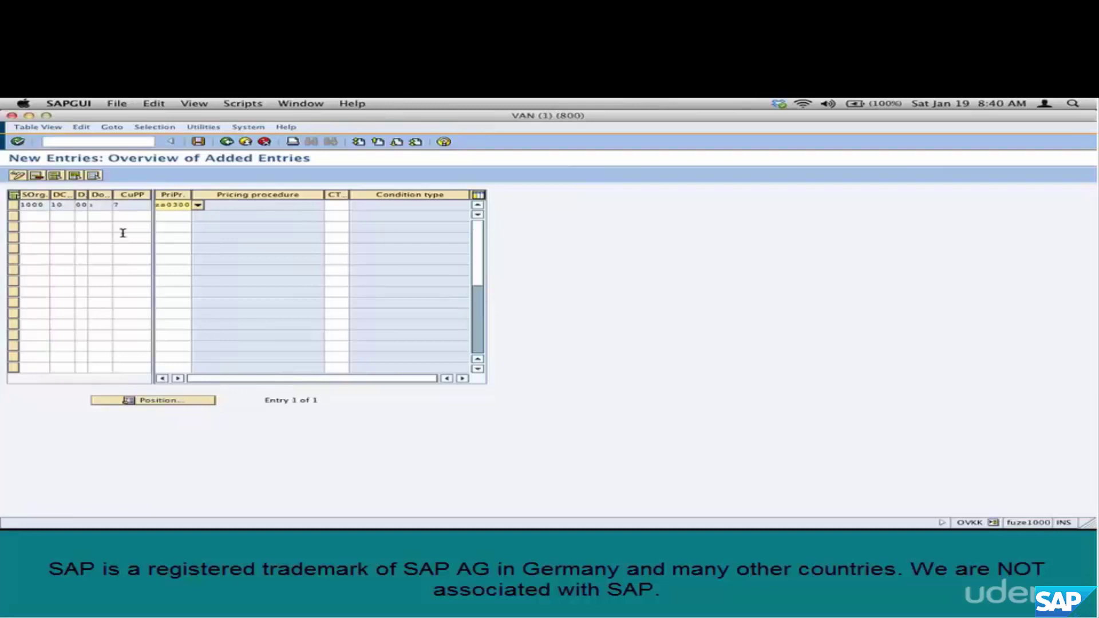
Save the determination entry under the proposed customizing request and go back to the SAP Easy Access screen.
click(198, 141)
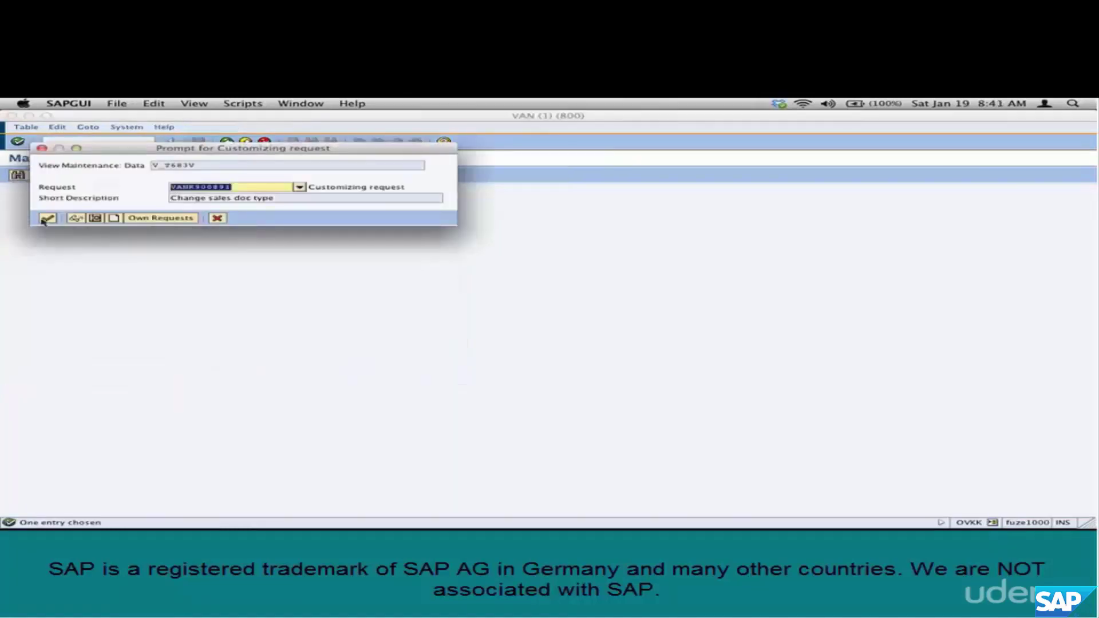
key(Return)
click(227, 141)
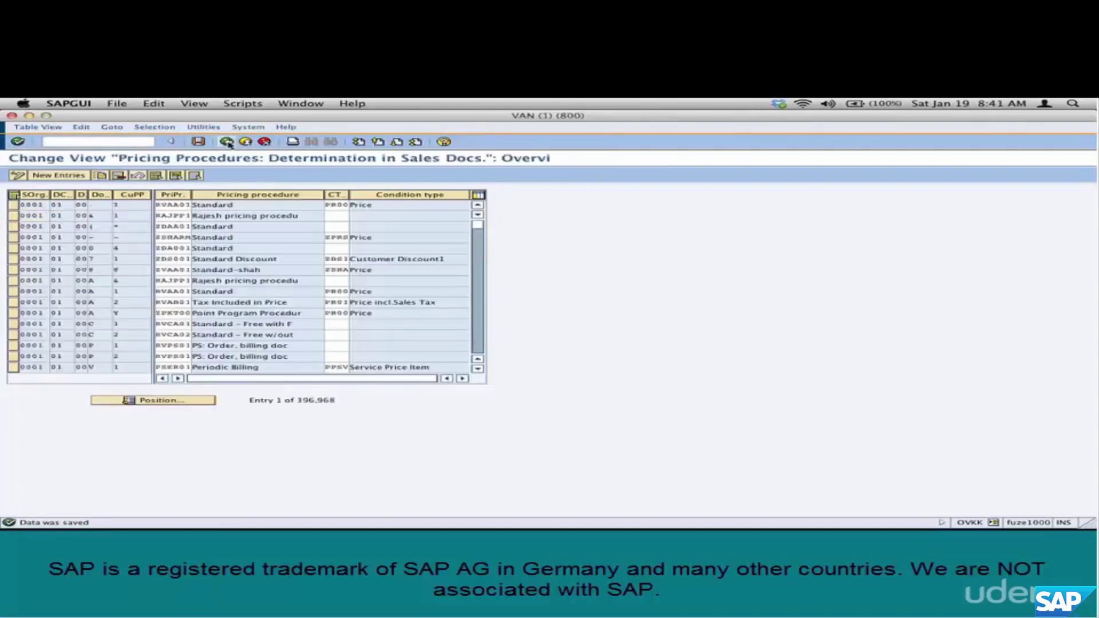
click(227, 142)
click(227, 141)
Switch to Curio and draw a curly brace beside the material rows of the Base Price List.
key(super+Tab)
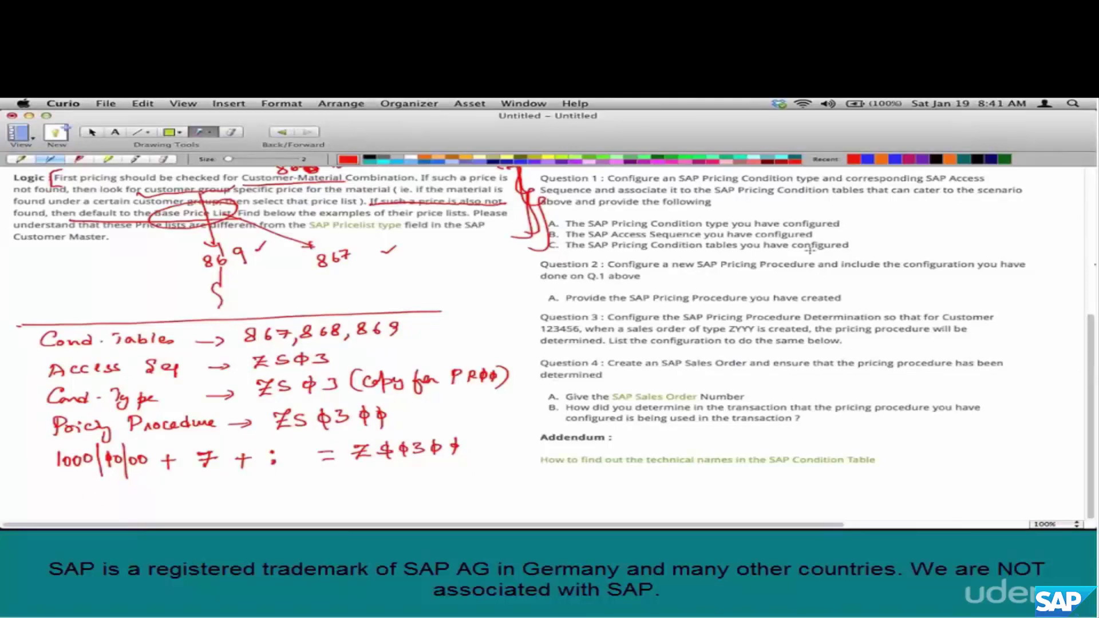
scroll(810, 250, up, 5)
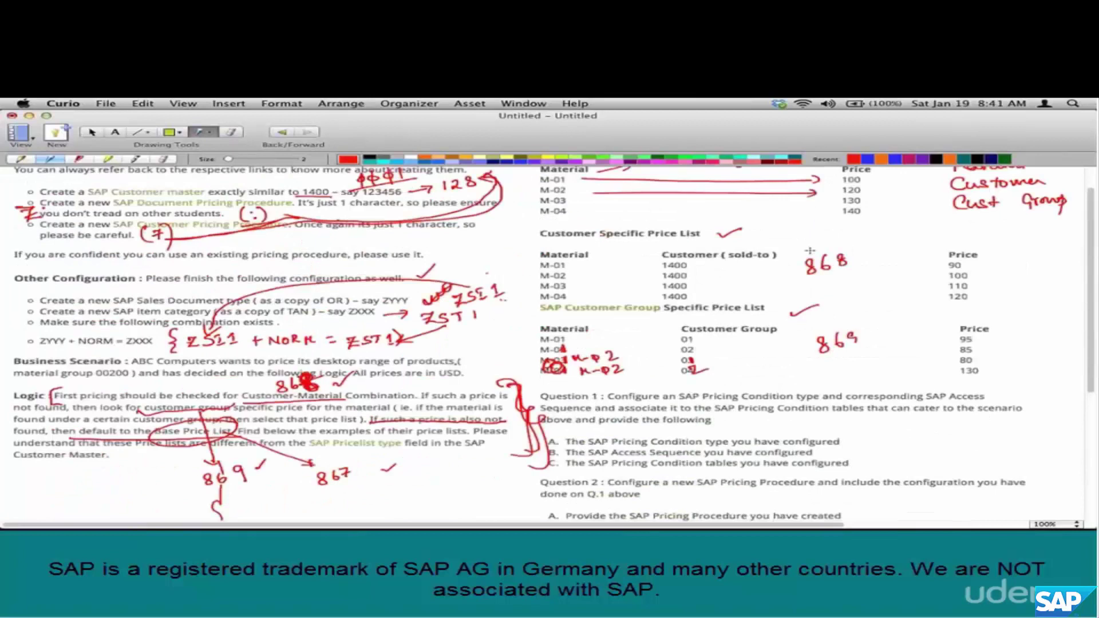
scroll(811, 250, up, 1)
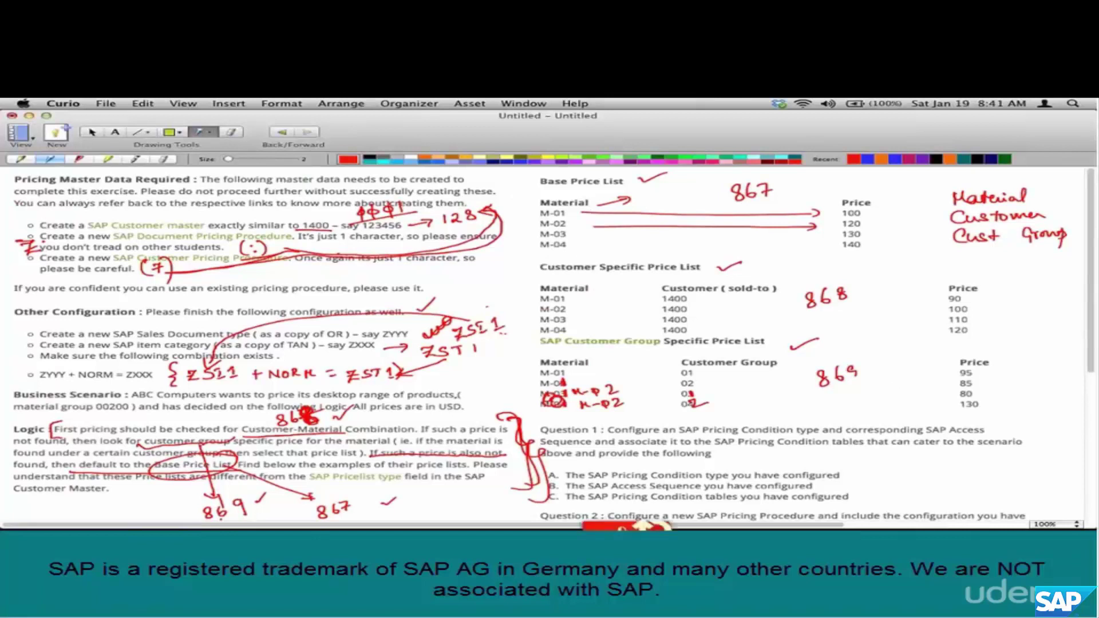
mouse_move(539, 196)
mouse_down()
mouse_move(526, 208)
mouse_move(532, 255)
mouse_up()
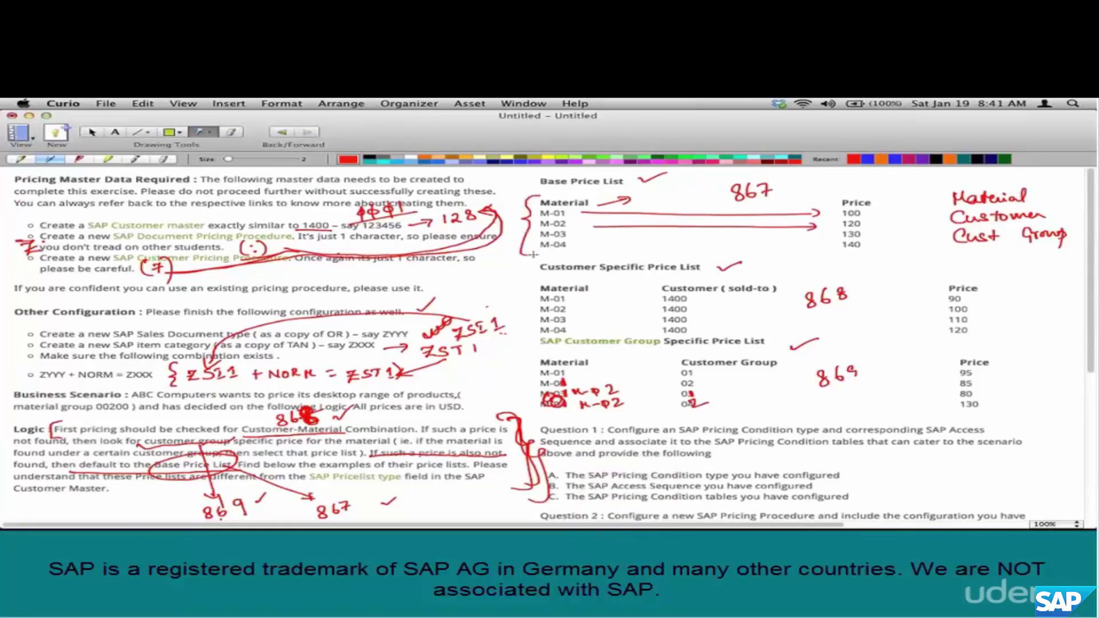
Switch to SAPGUI and start creating condition records with transaction vk11.
key(super+Tab)
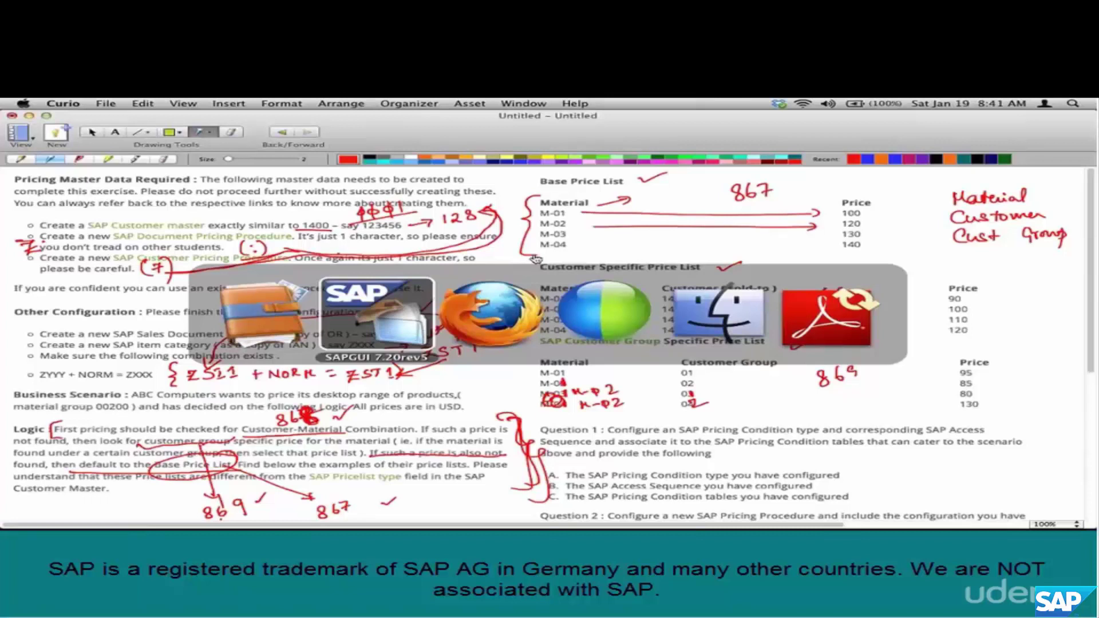
key(super+Tab)
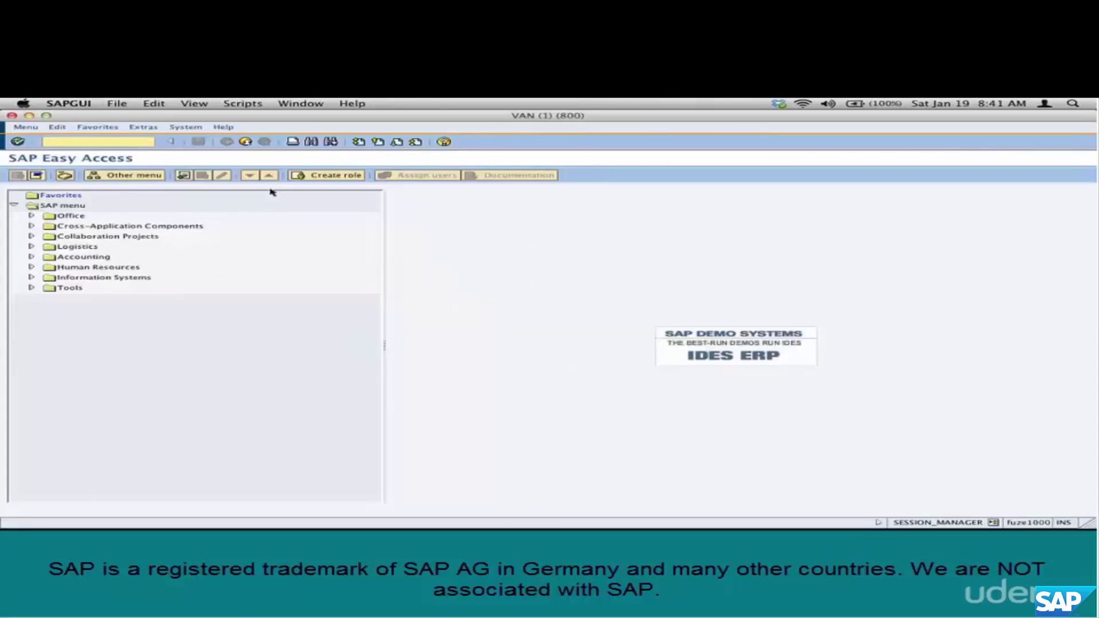
text(v)
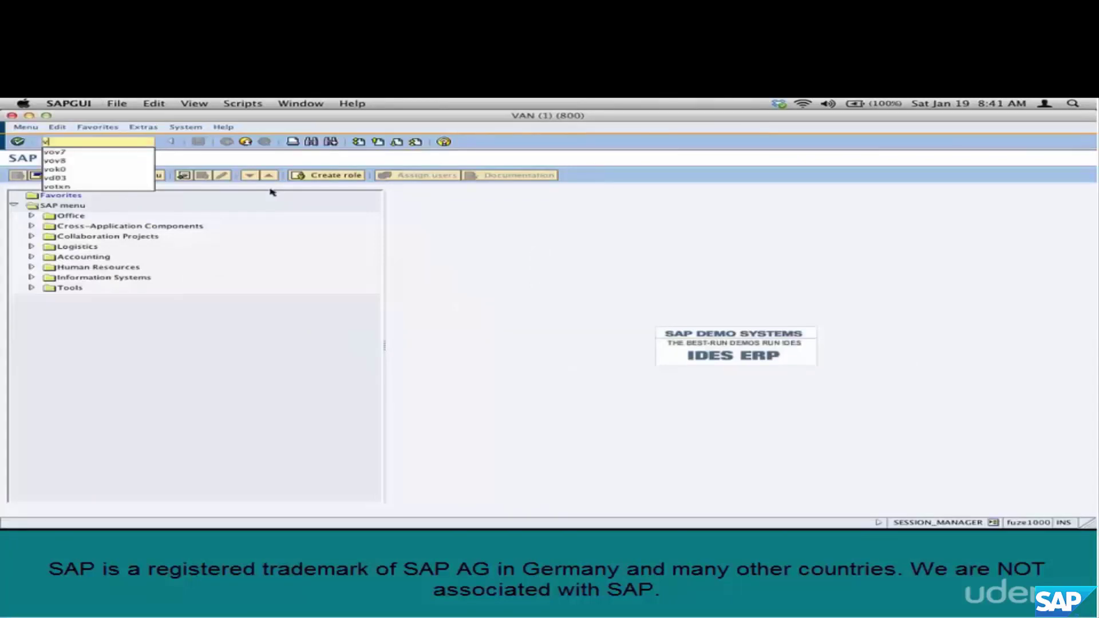
text(k11)
key(Return)
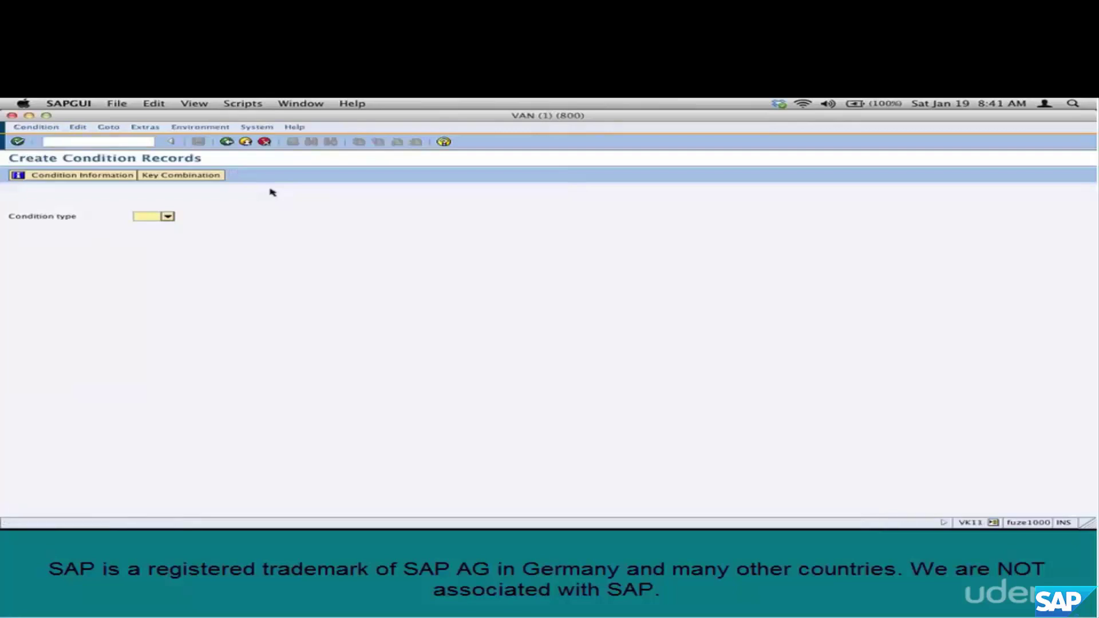
Open the fast entry for condition type ZS03 with the Material key combination.
text(za03)
key(Return)
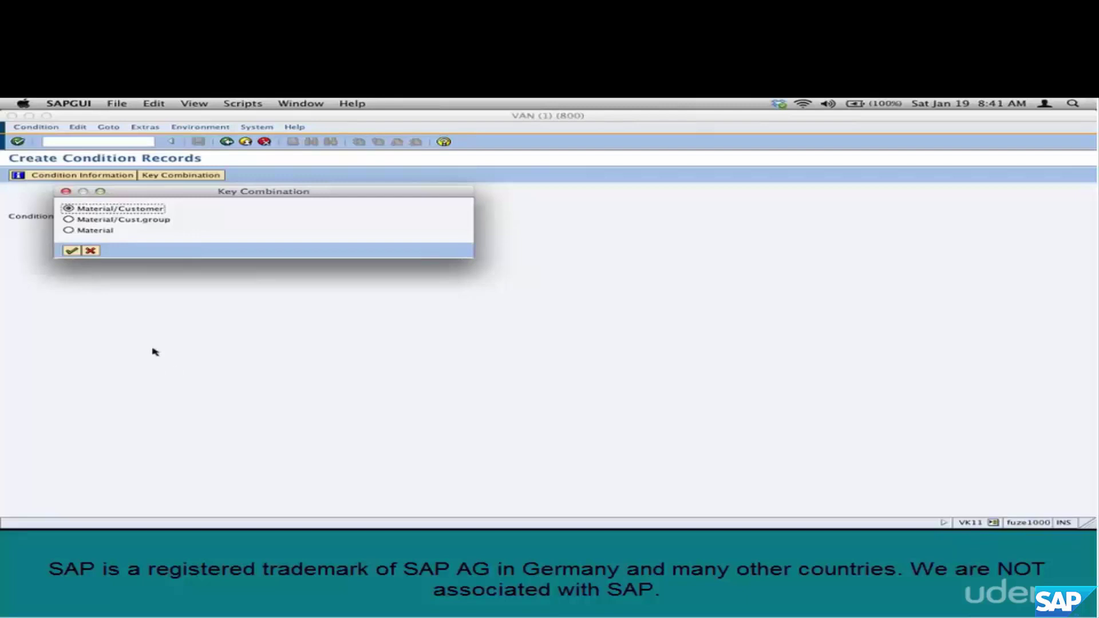
click(68, 230)
click(72, 251)
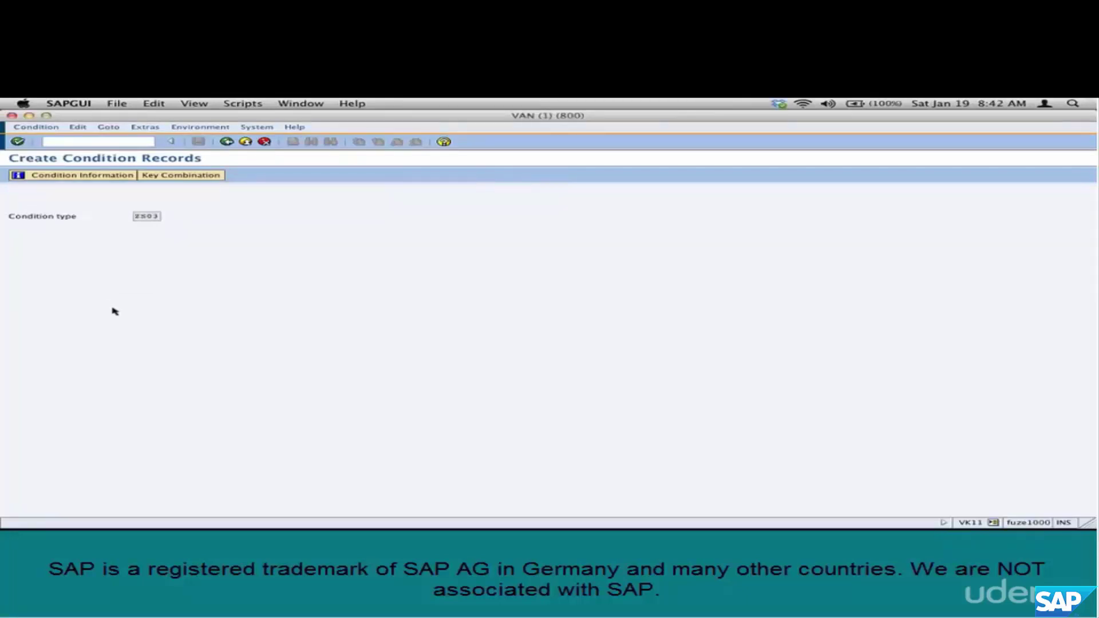
key(Return)
Enter prices of 100, 120, 130 and 140 EUR for materials M-01 to M-04 per Curio's Base Price List, save, and leave fast entry.
text(m-01)
key(Tab)
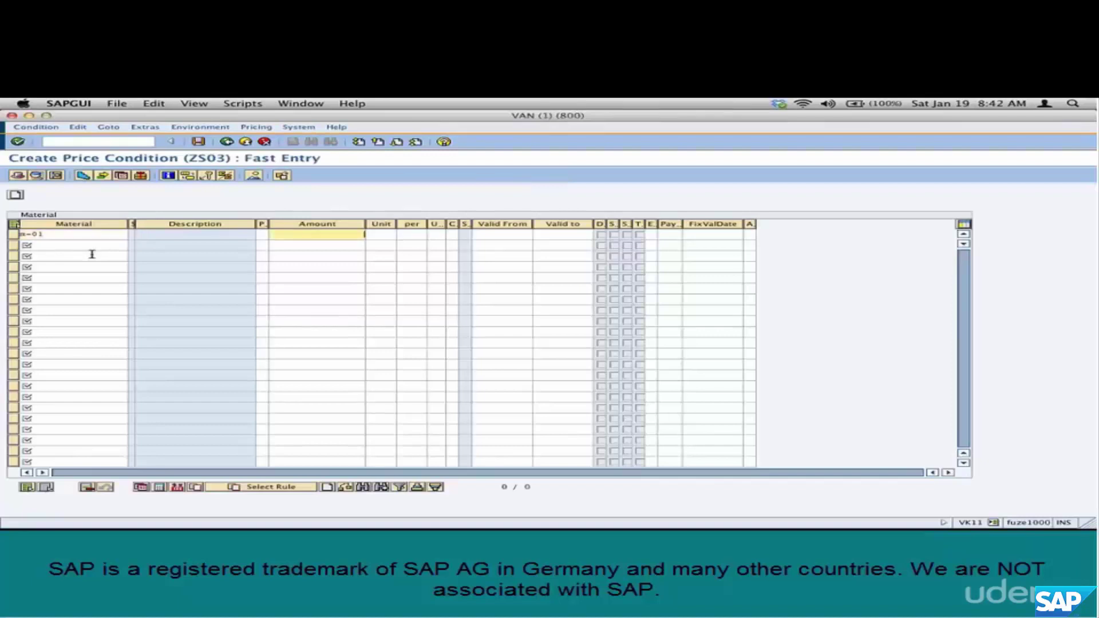
key(super+Tab)
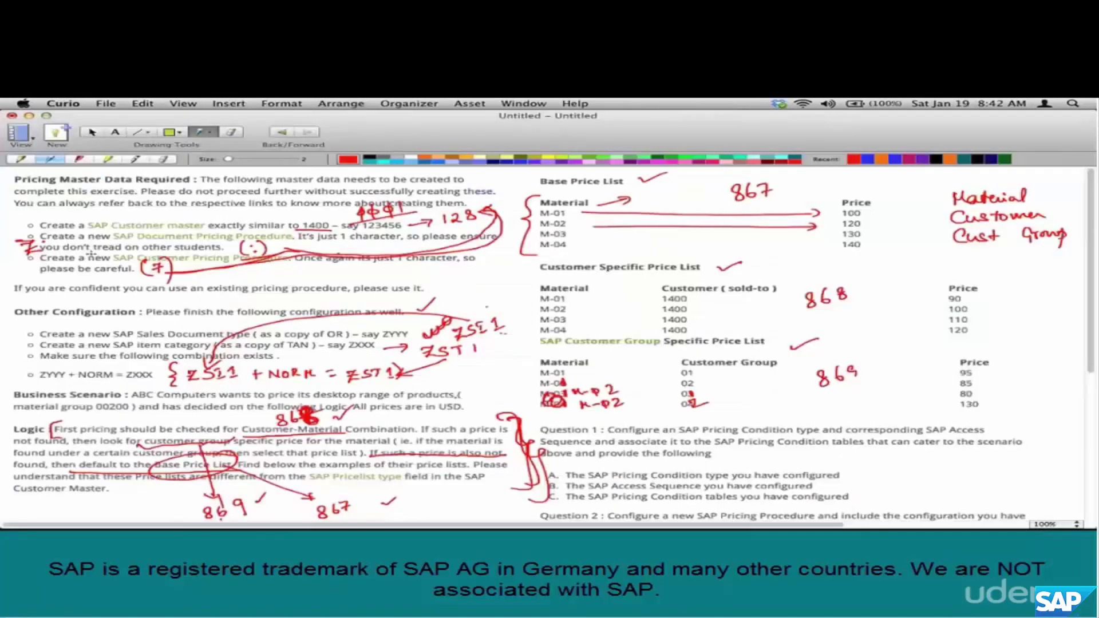
key(super+Tab)
text(100)
key(Tab)
text(eur)
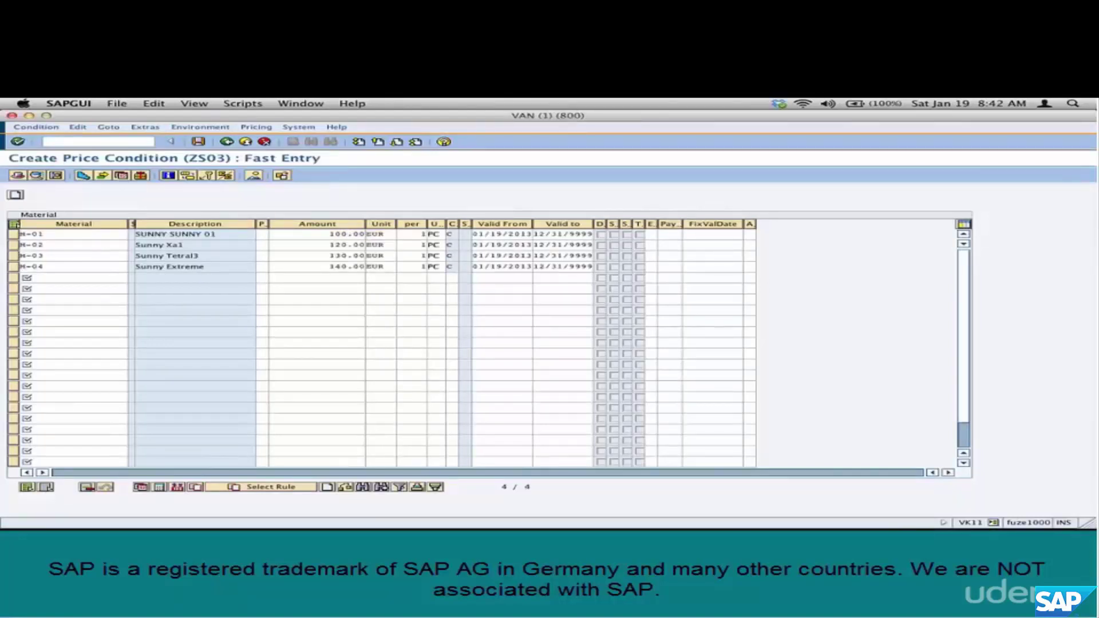
key(ctrl+s)
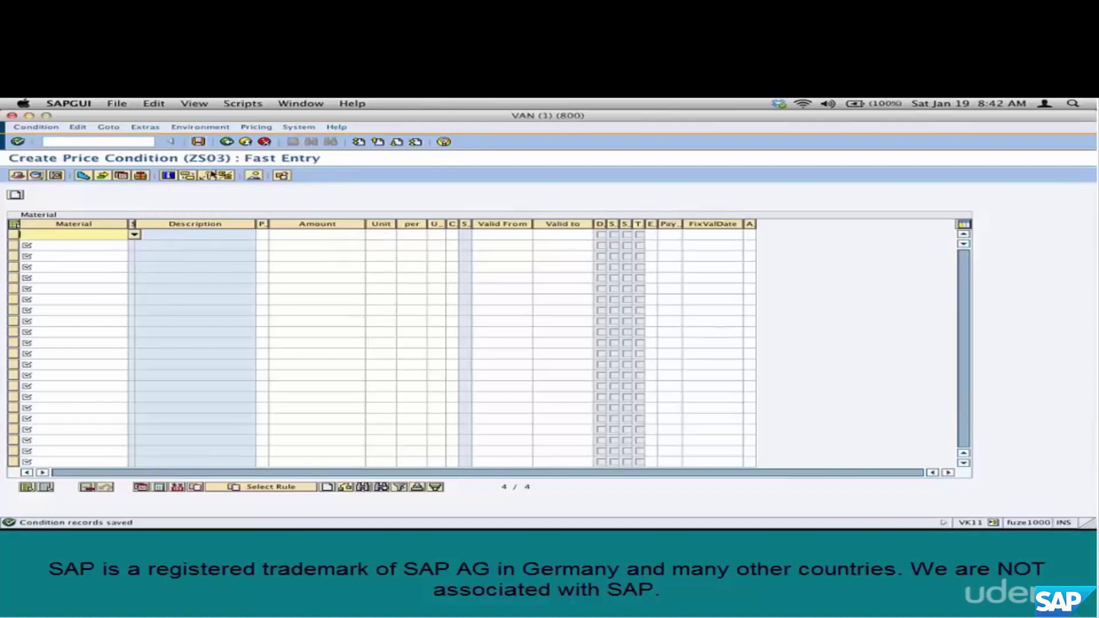
click(226, 141)
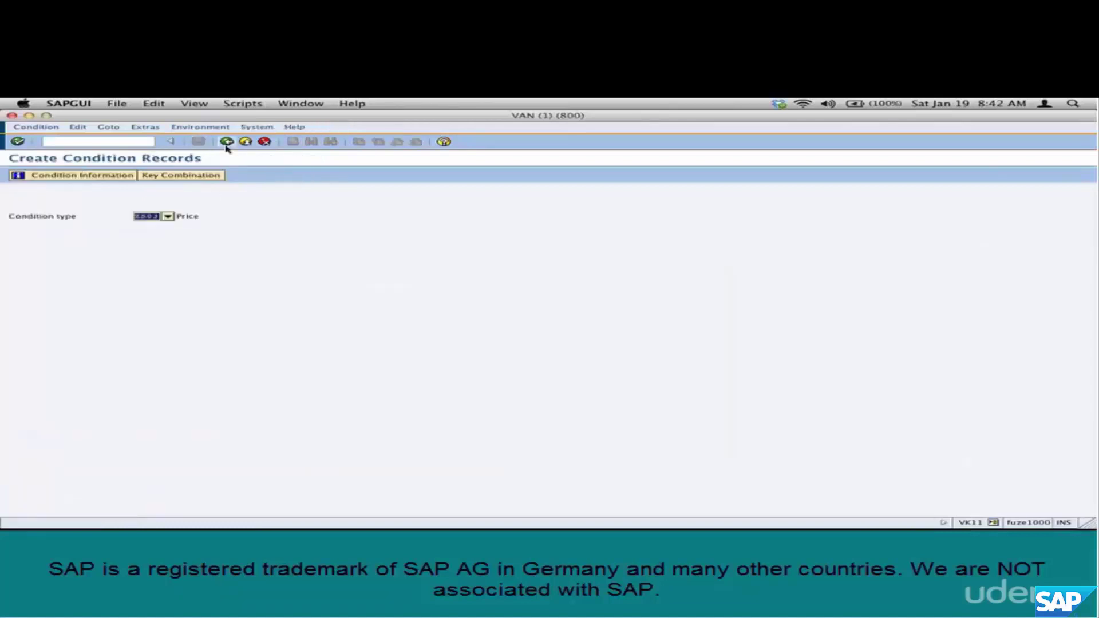
Switch to Curio, strike out the customer numbers in the Customer Specific Price List, and handwrite the test customer's number beside them.
key(super+Tab)
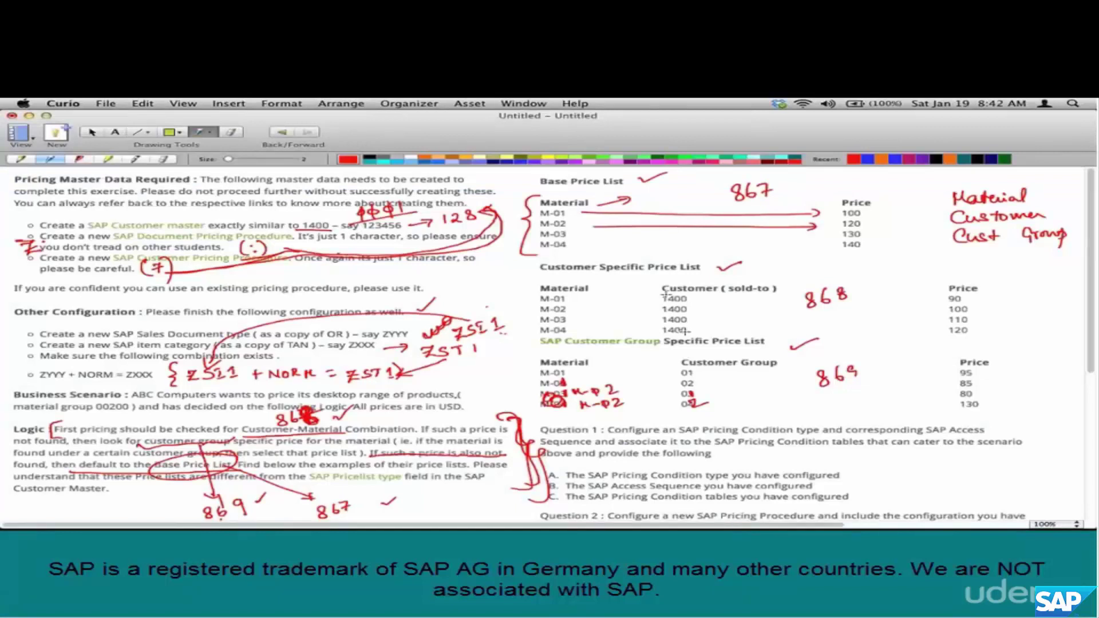
drag(661, 301, 687, 308)
drag(664, 320, 690, 320)
mouse_move(662, 331)
mouse_down()
mouse_move(692, 329)
mouse_move(709, 304)
mouse_up()
drag(714, 296, 732, 295)
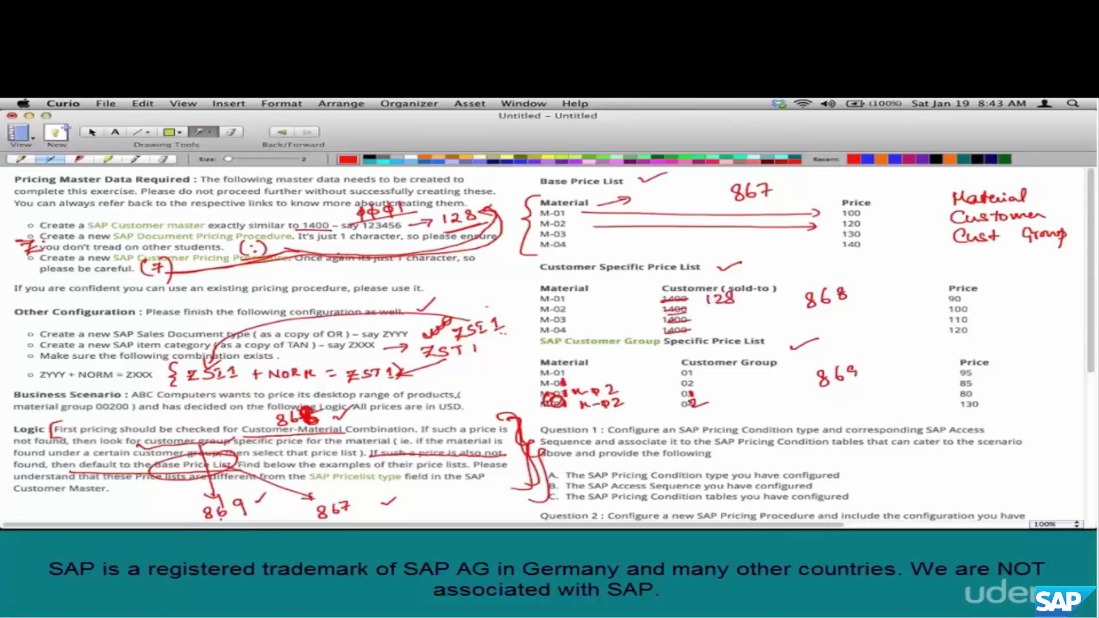
drag(667, 309, 668, 316)
mouse_move(979, 294)
mouse_down()
mouse_move(994, 314)
mouse_move(981, 339)
mouse_up()
Switch to SAPGUI and save a Material/Customer price of 90 EUR for material M-01 and the test customer.
key(super+Tab)
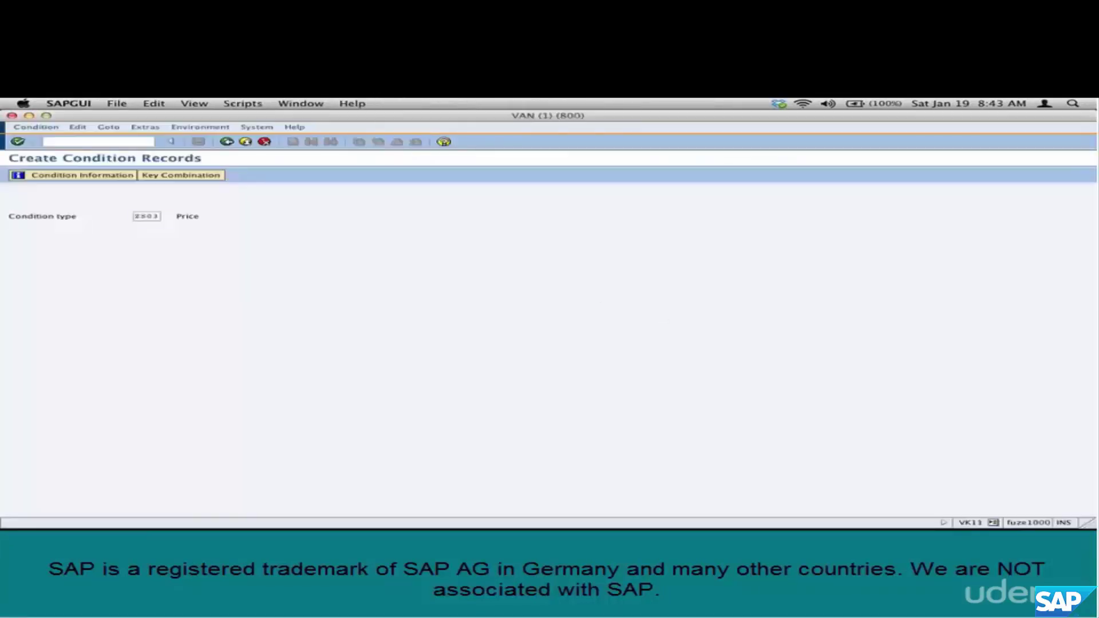
click(180, 176)
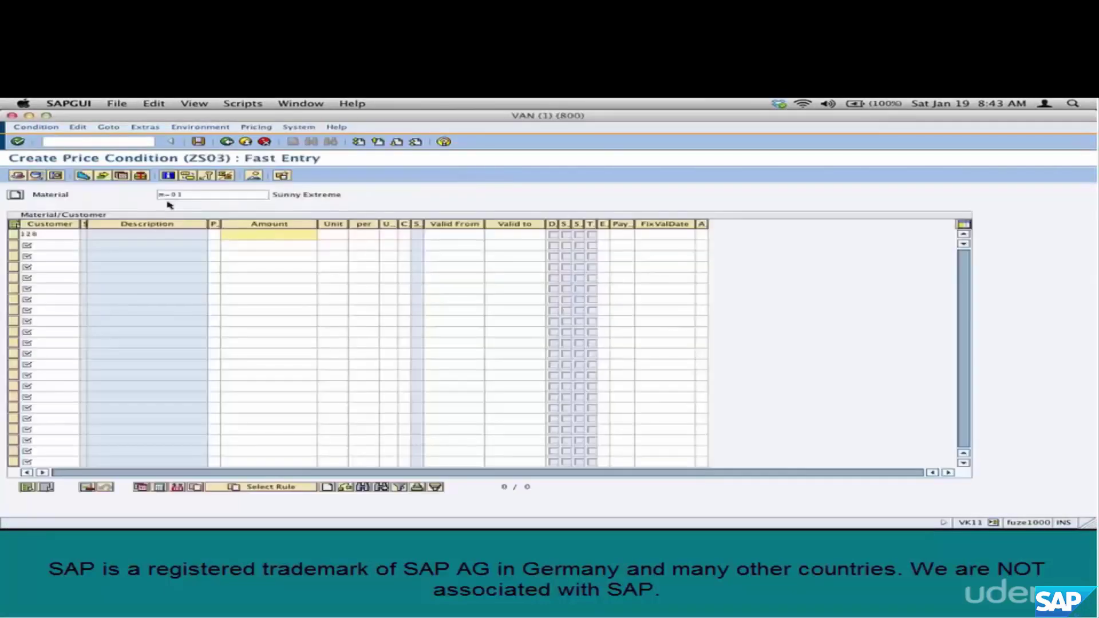
text(90)
key(Tab)
text(eur)
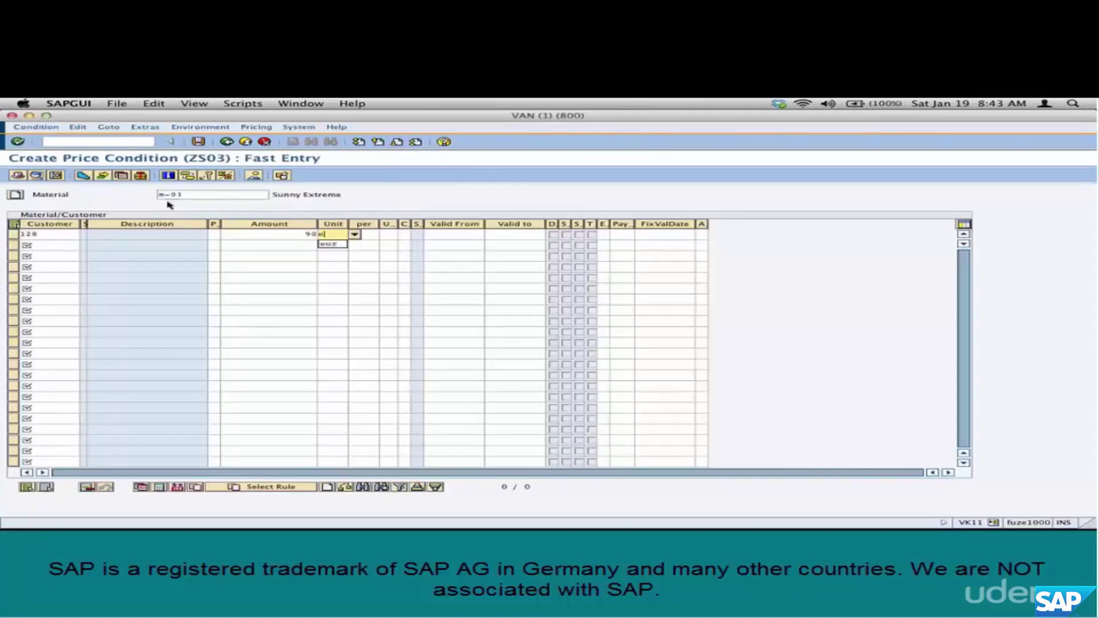
click(199, 142)
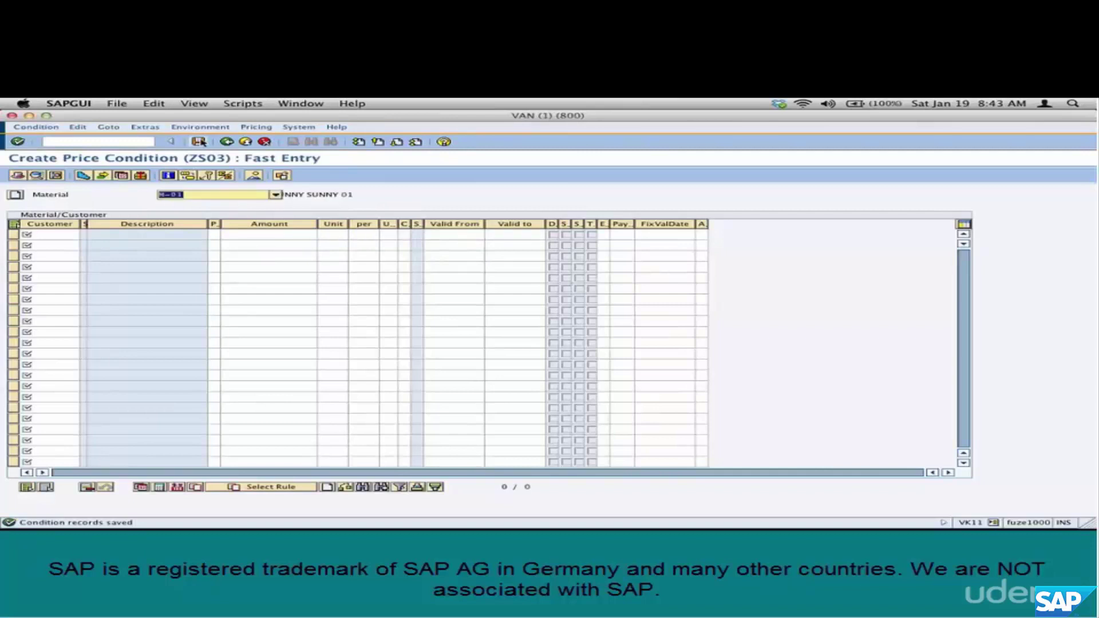
Create and save a price of 100 EUR for material M-02 and the test customer.
text(M-02)
key(Return)
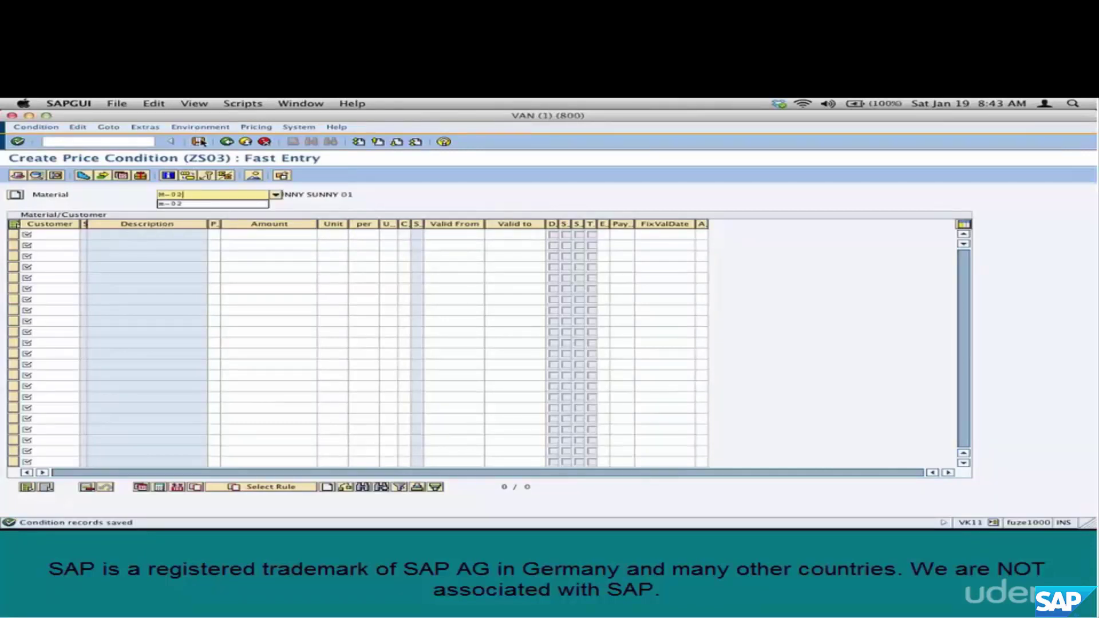
text(1)
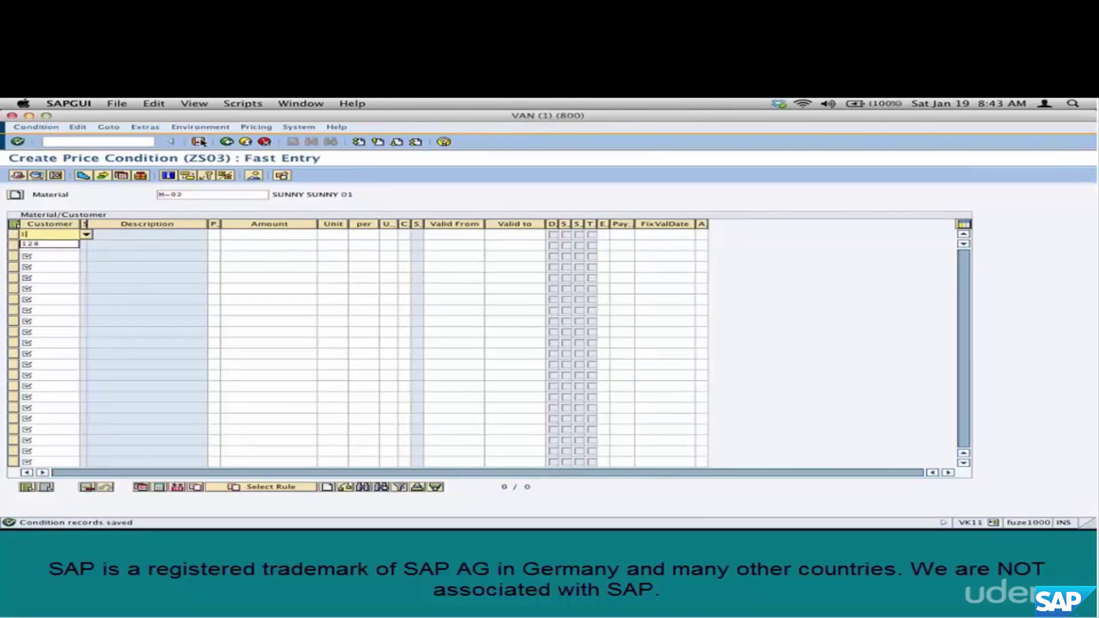
text(28)
key(Tab)
key(Tab)
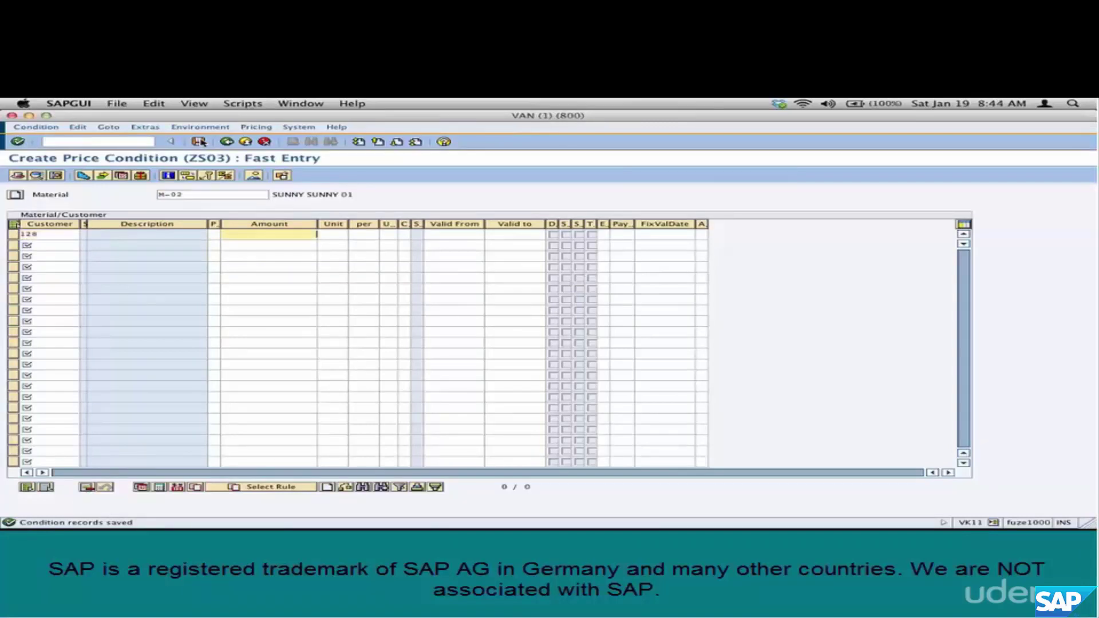
text(100)
key(Tab)
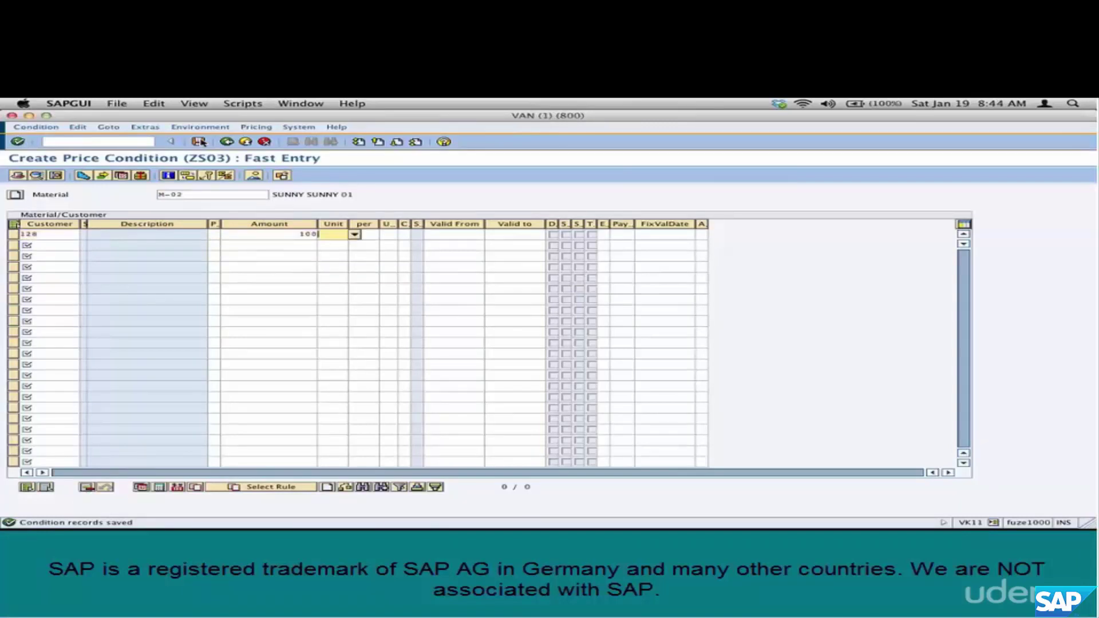
text(eur)
key(Return)
click(199, 142)
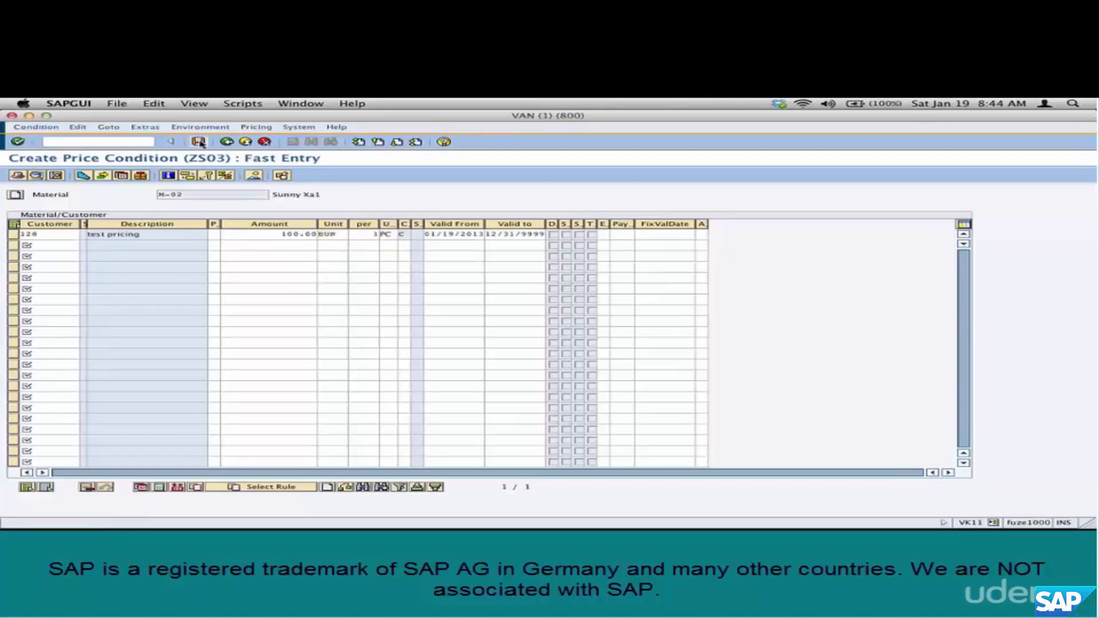
Create and save a Material/Customer price for material M-03 and the test customer.
click(198, 195)
key(BackSpace)
text(3)
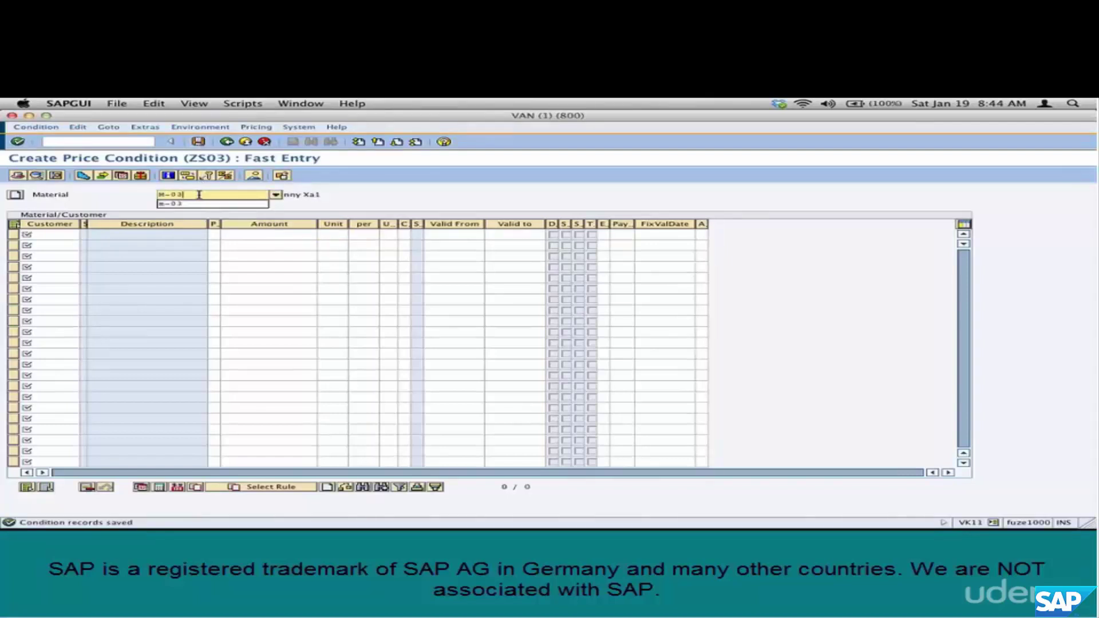
key(Return)
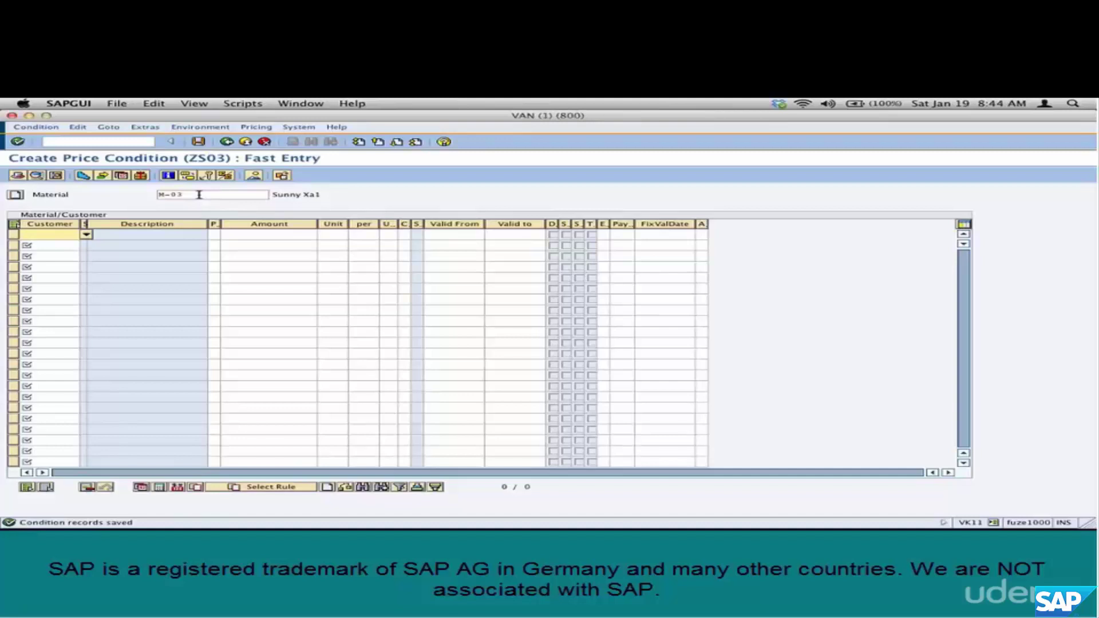
text(128)
Create and save a price of 120 EUR for material M-04 and the test customer per Curio's price list, and leave fast entry.
click(199, 195)
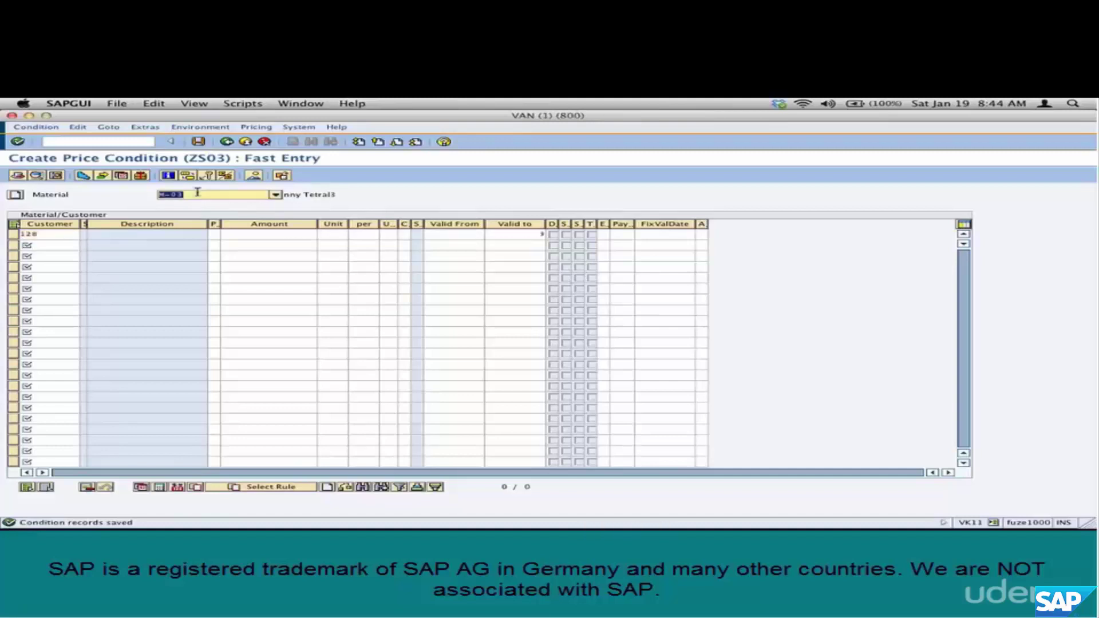
text(m)
key(Escape)
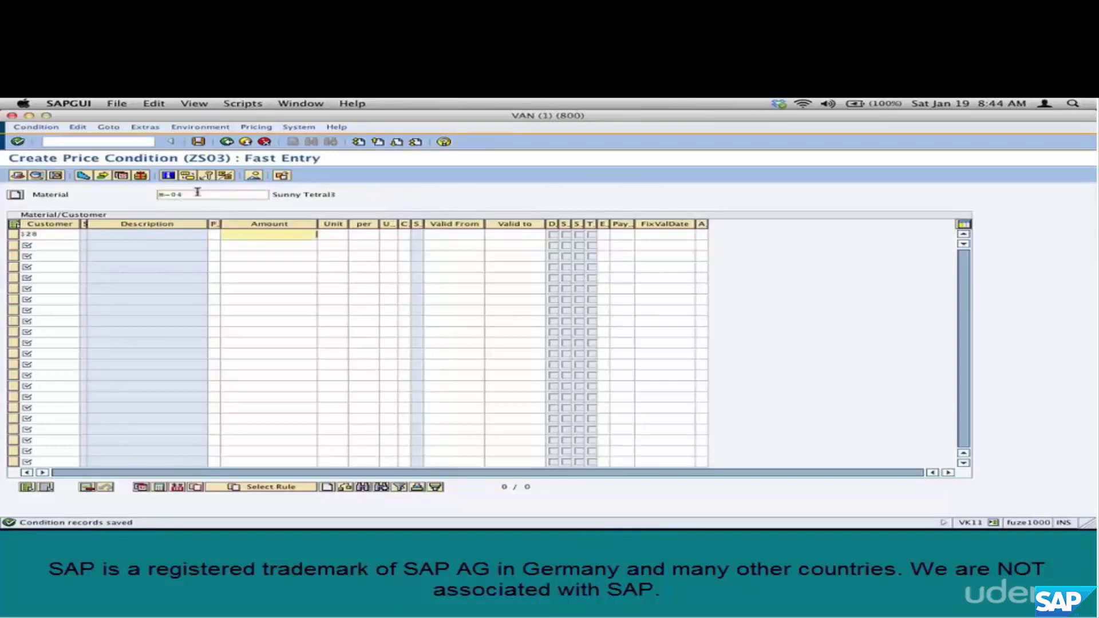
key(super+Tab)
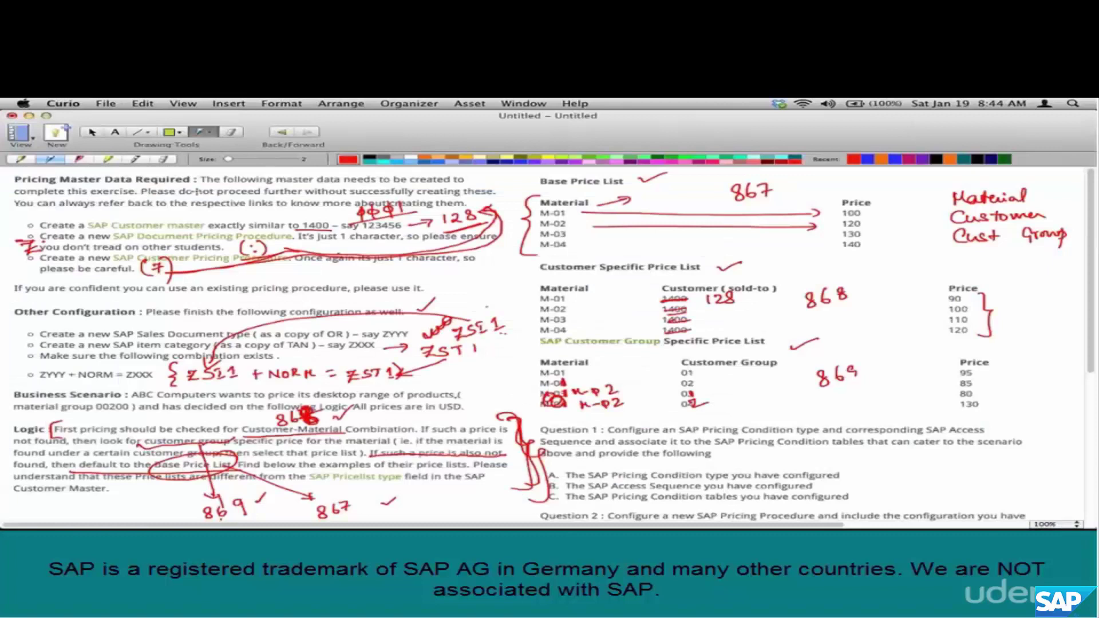
key(super+Tab)
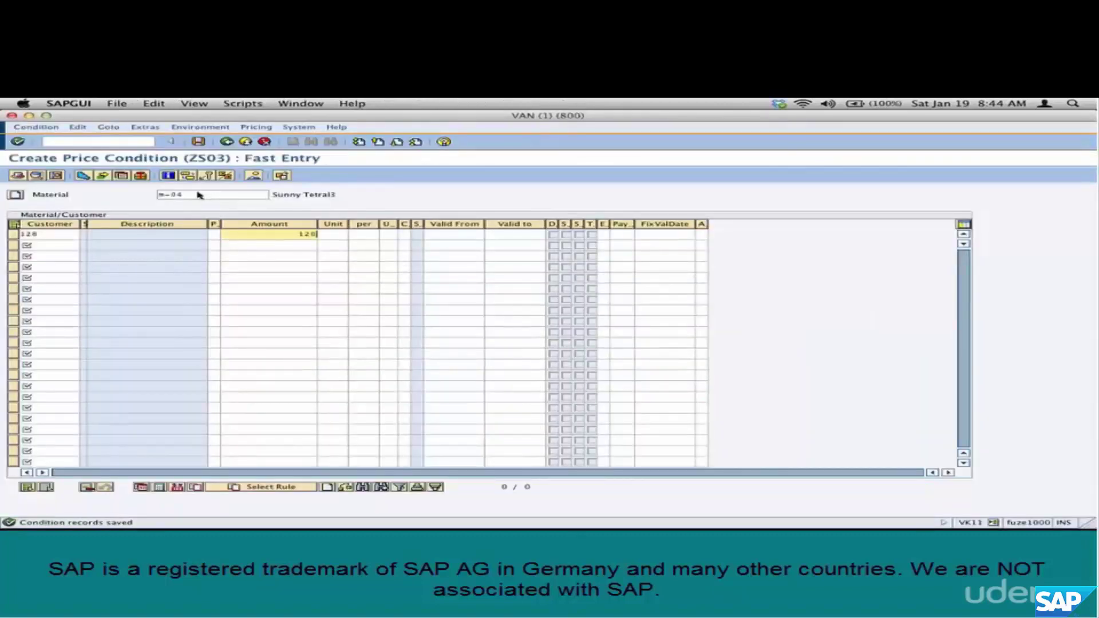
key(Tab)
text(eur)
key(Return)
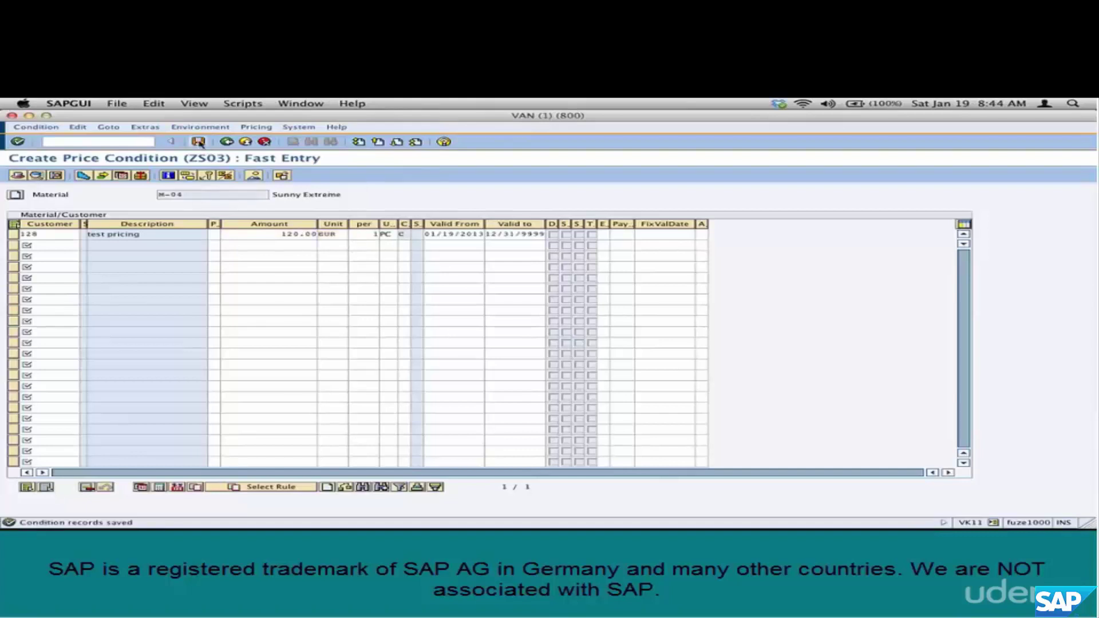
click(227, 143)
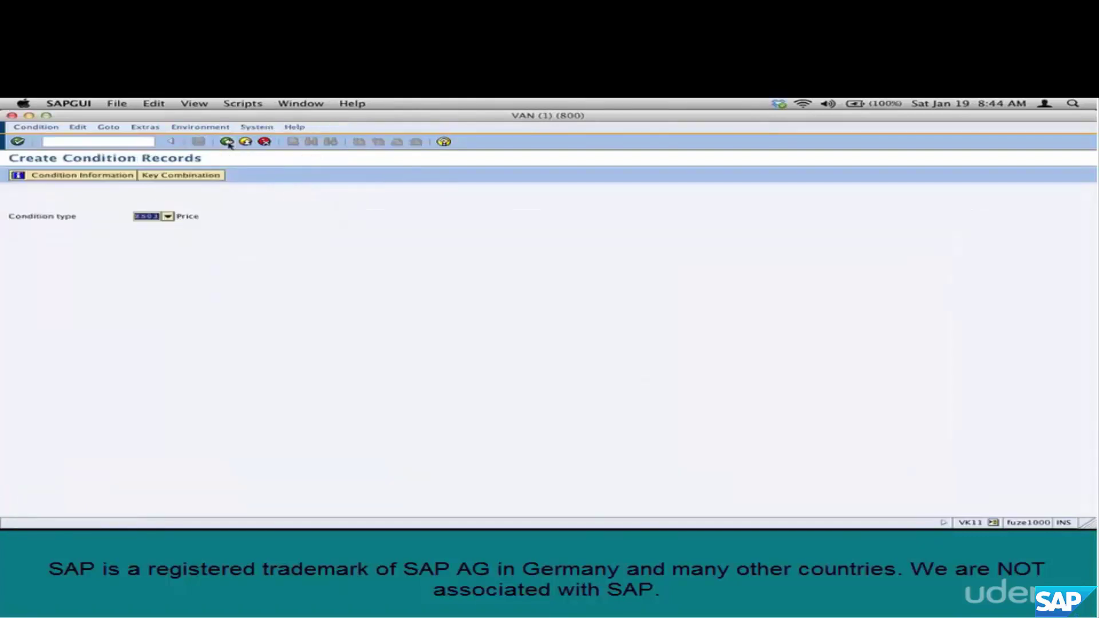
Switch to Curio, bracket the Customer Group Specific Price List by hand, and tick its 95 price.
key(super+Tab)
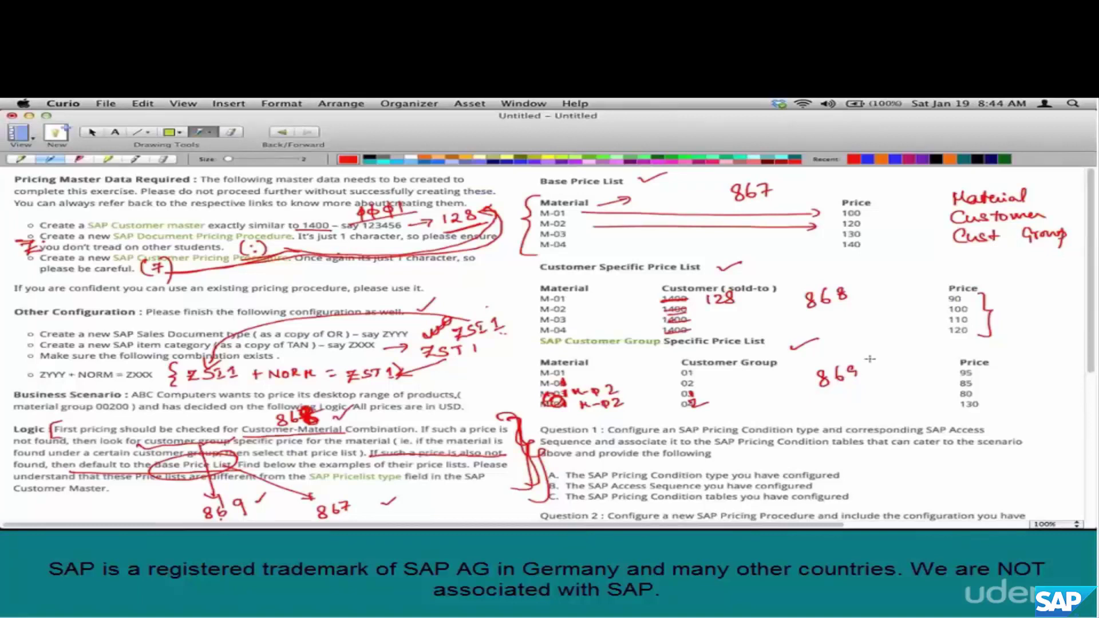
drag(871, 359, 868, 406)
drag(978, 369, 1018, 359)
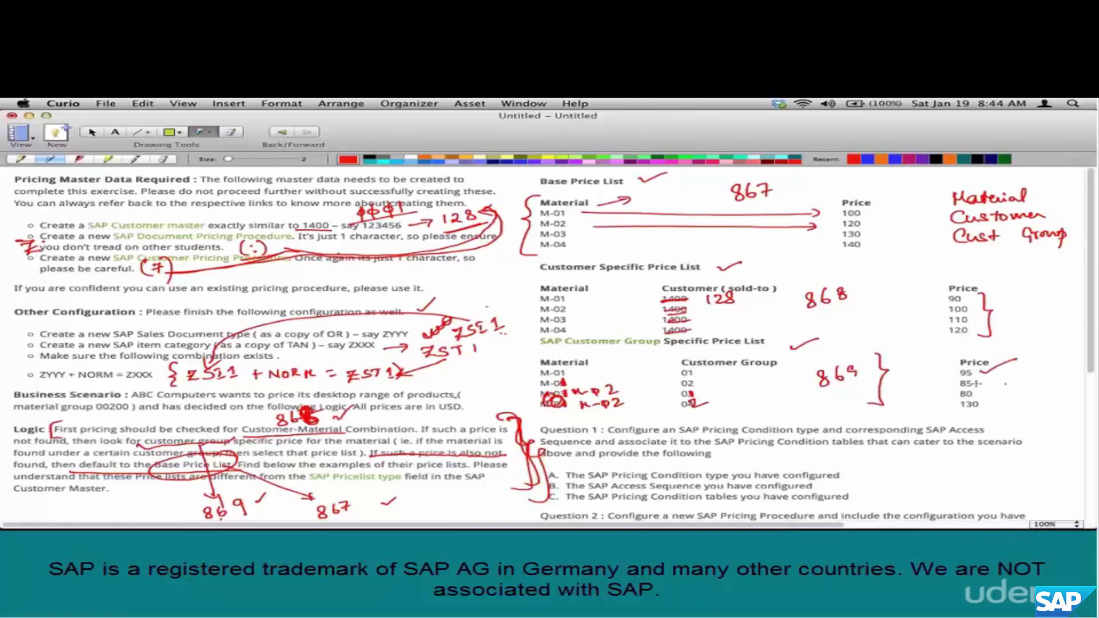
Switch to SAPGUI, open ZS03 fast entry for the Material/Cust.group combination, and widen the customer group column.
key(super+Tab)
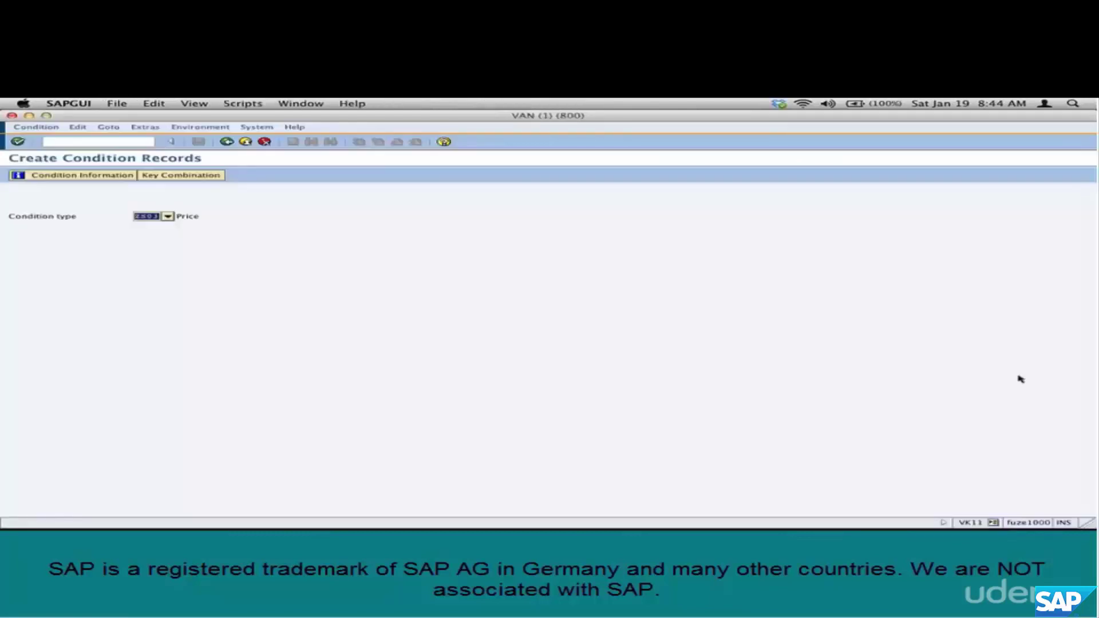
key(Return)
click(146, 219)
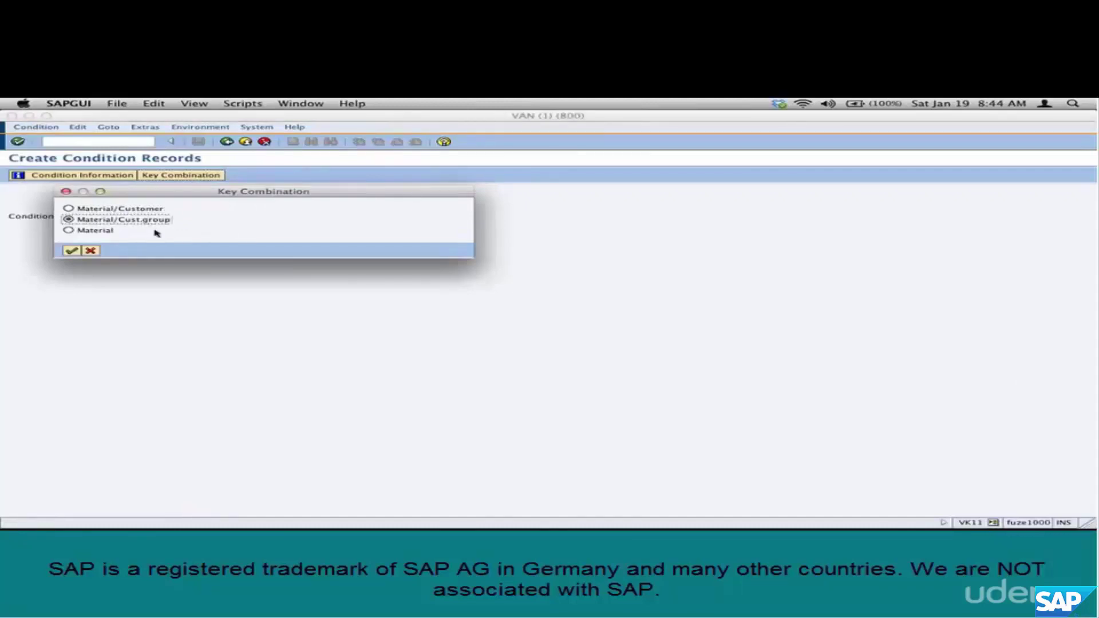
click(72, 251)
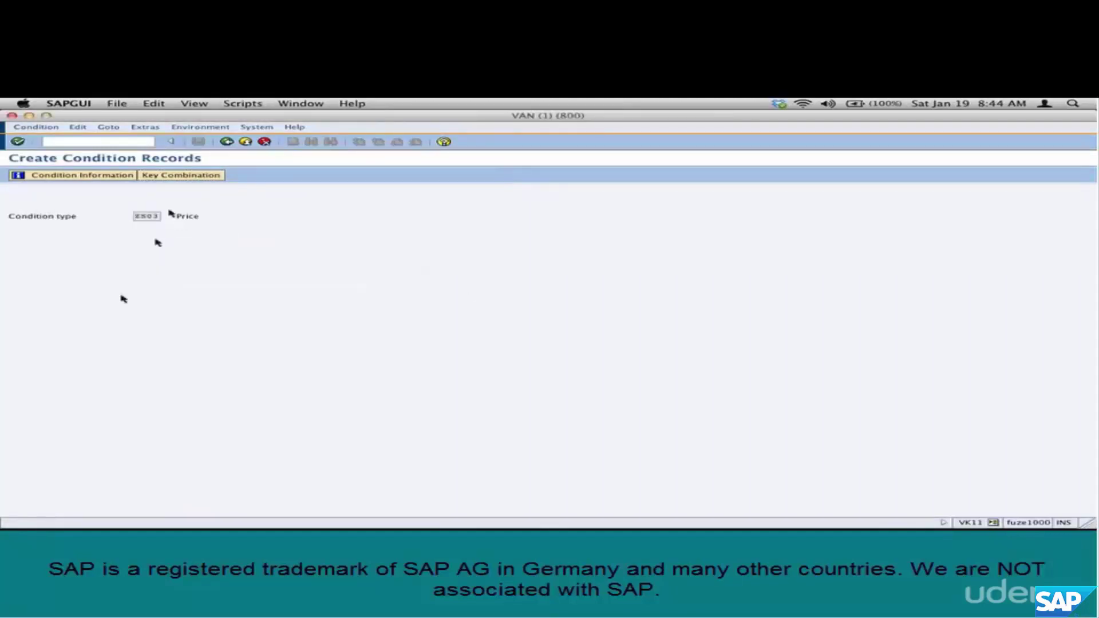
click(216, 192)
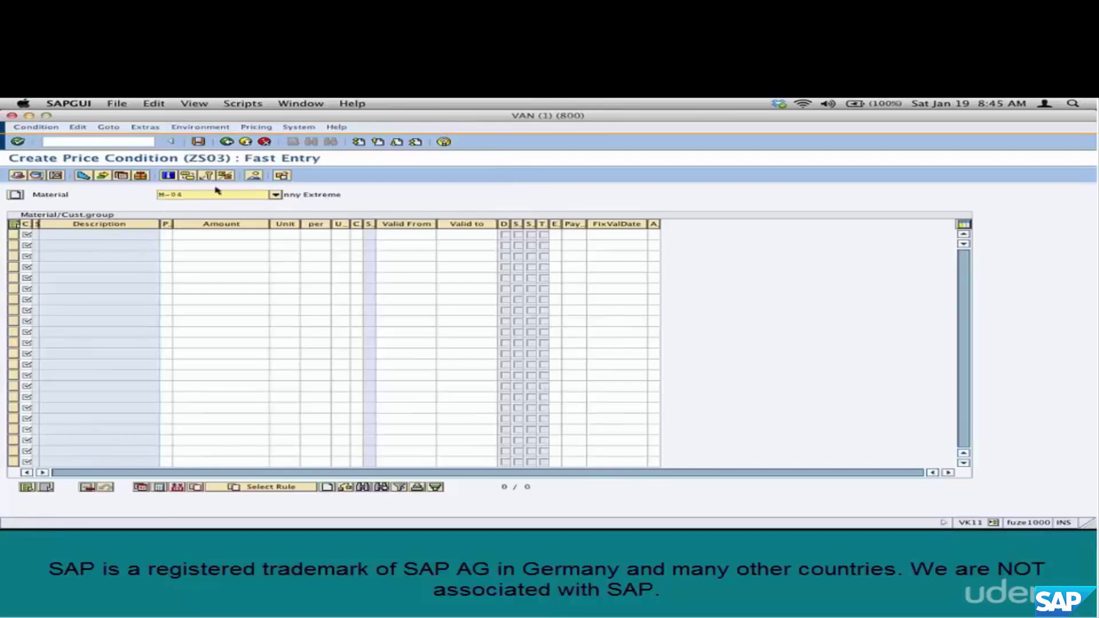
drag(39, 225, 109, 223)
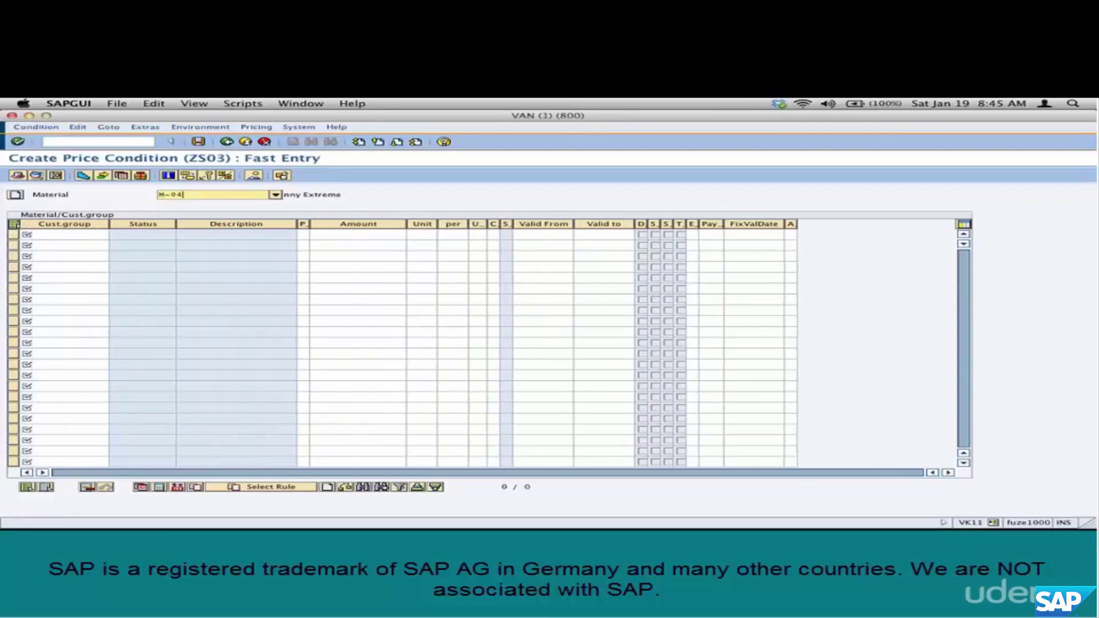
Set the material to M-01 and add customer group 01, Industrial customers, with a price of 95.
click(205, 191)
key(BackSpace)
text(3)
key(BackSpace)
text(1)
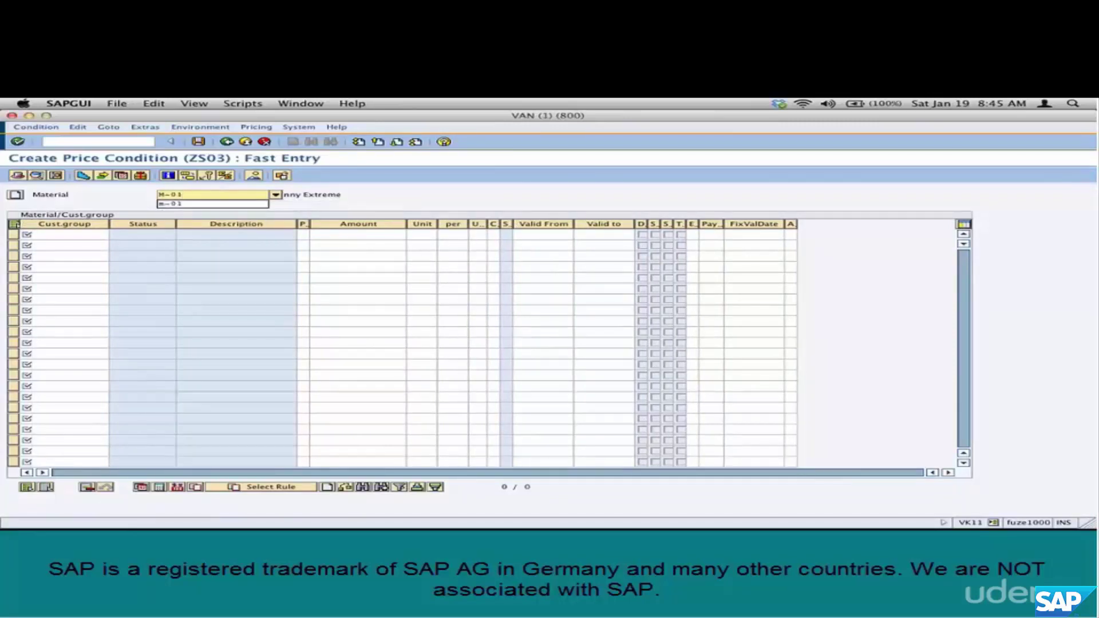
click(93, 232)
click(115, 234)
double_click(114, 182)
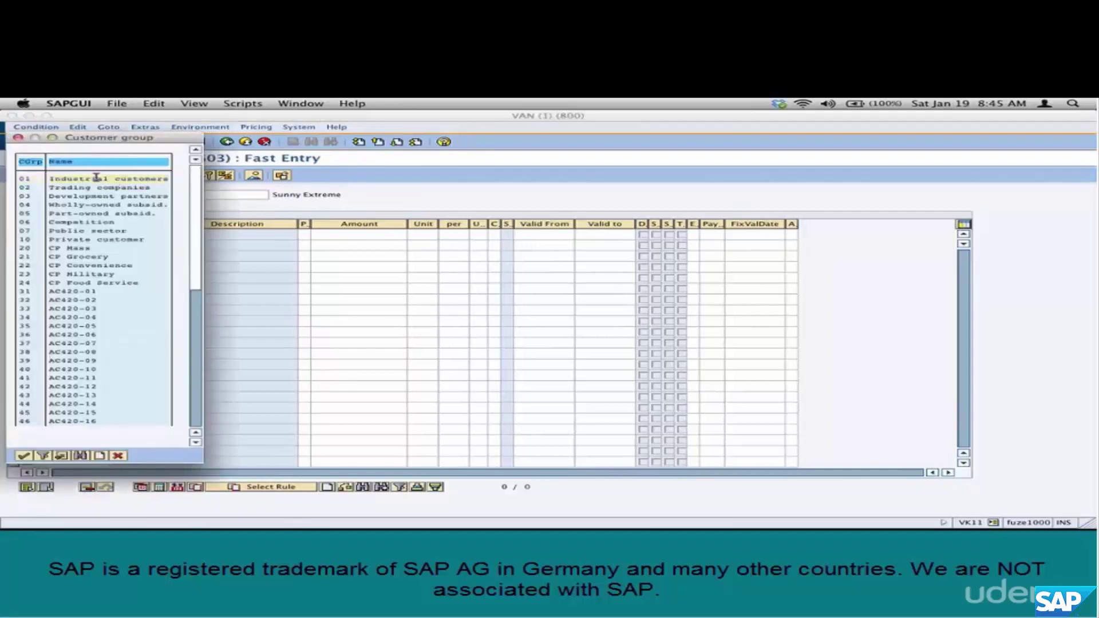
key(Tab)
text(9)
text(0)
Switch to Curio, tick the 85 price in the Customer Group Specific Price List, and return to SAPGUI.
key(super+Tab)
drag(984, 381, 1028, 375)
key(super+Tab)
Add customer group 02, Trading companies, with a price of 85 EUR for material M-01, and save the records.
key(Return)
key(F4)
double_click(132, 199)
click(392, 239)
text(85)
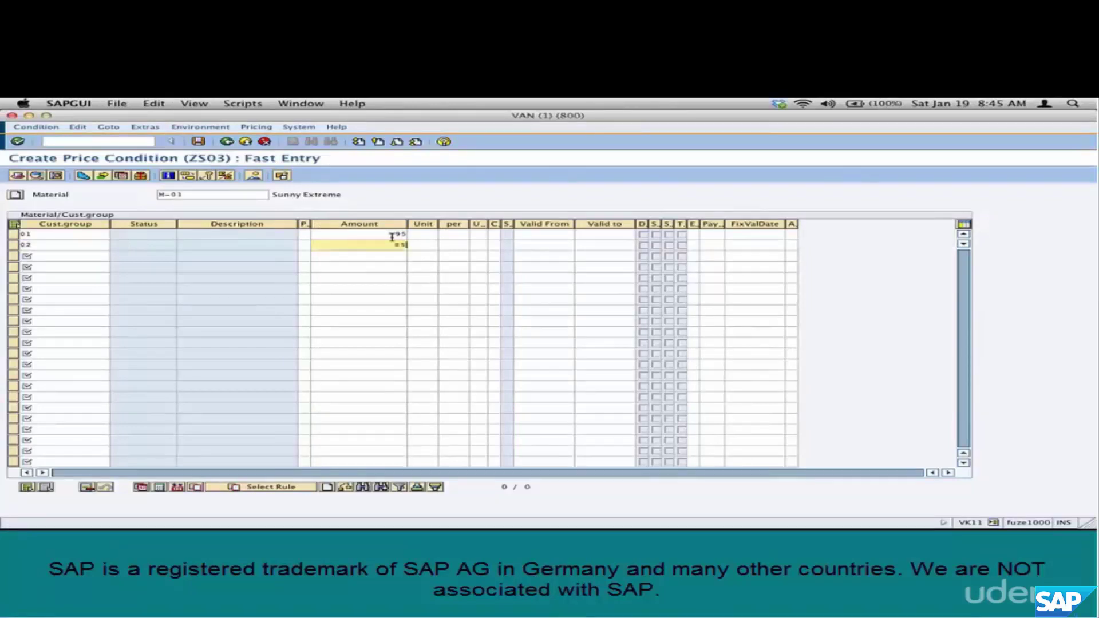
key(Return)
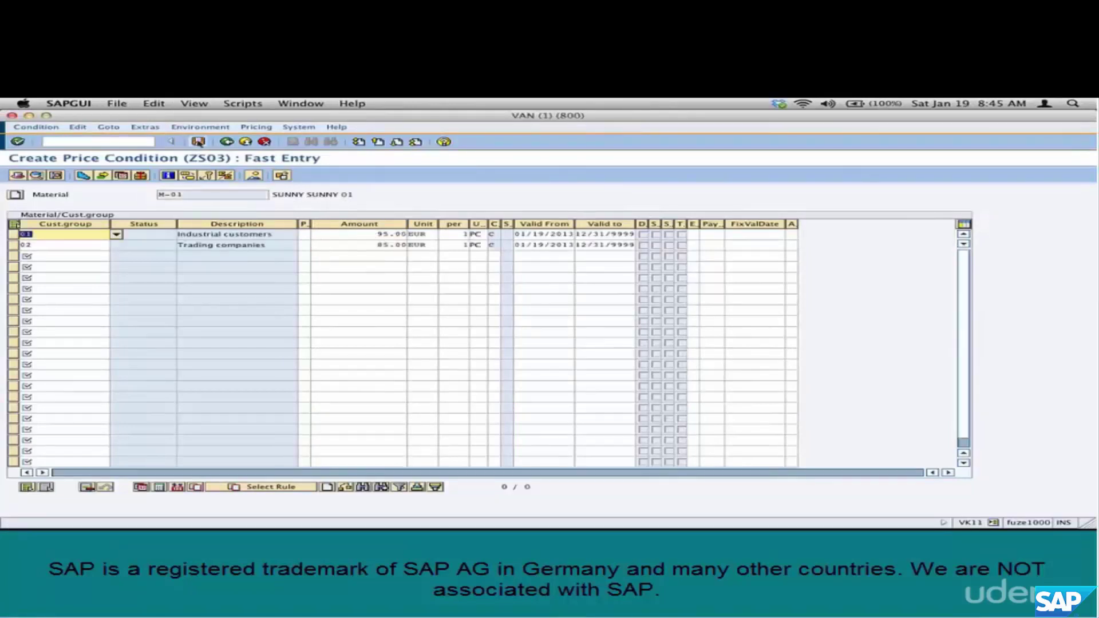
click(198, 142)
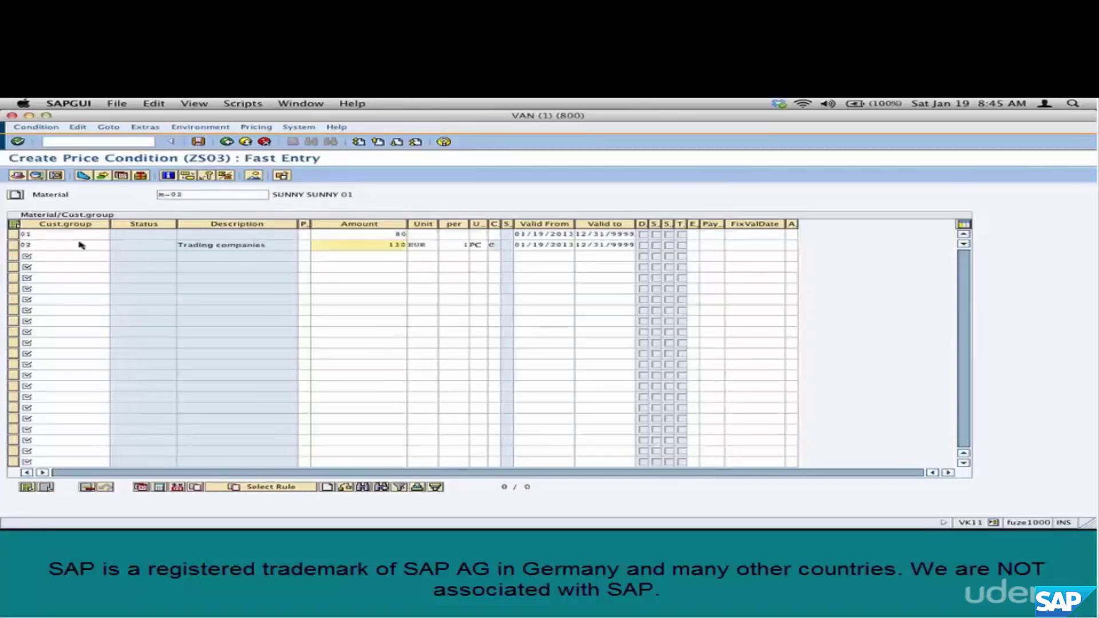
Enter M-02 prices of 80 EUR for customer group 01 and 130 EUR for group 02, save, and exit condition record creation.
key(Return)
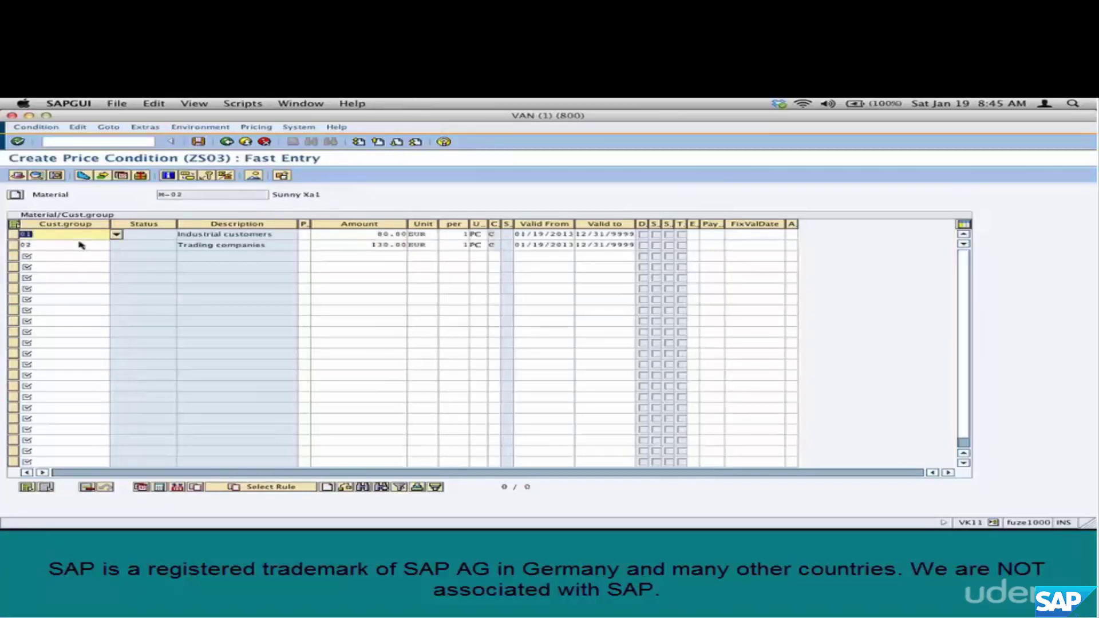
click(198, 141)
click(227, 141)
click(227, 141)
Check the exercise notes in Curio, and start a sales order of the siva order type in SAPGUI with transaction VA01.
key(super+Tab)
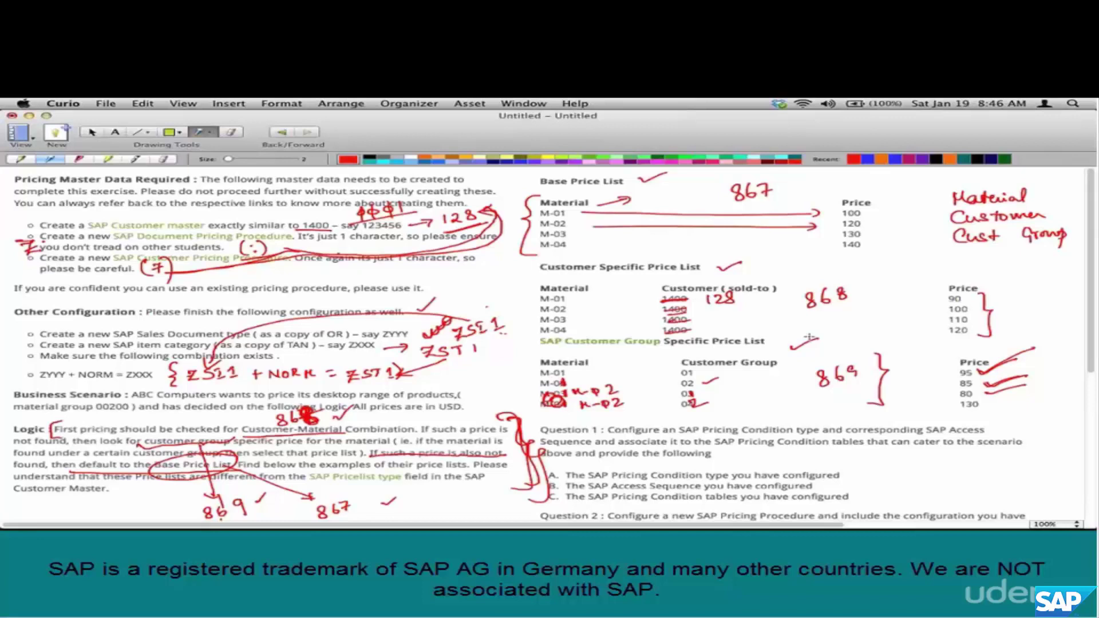
key(super+Tab)
text(va01)
key(Return)
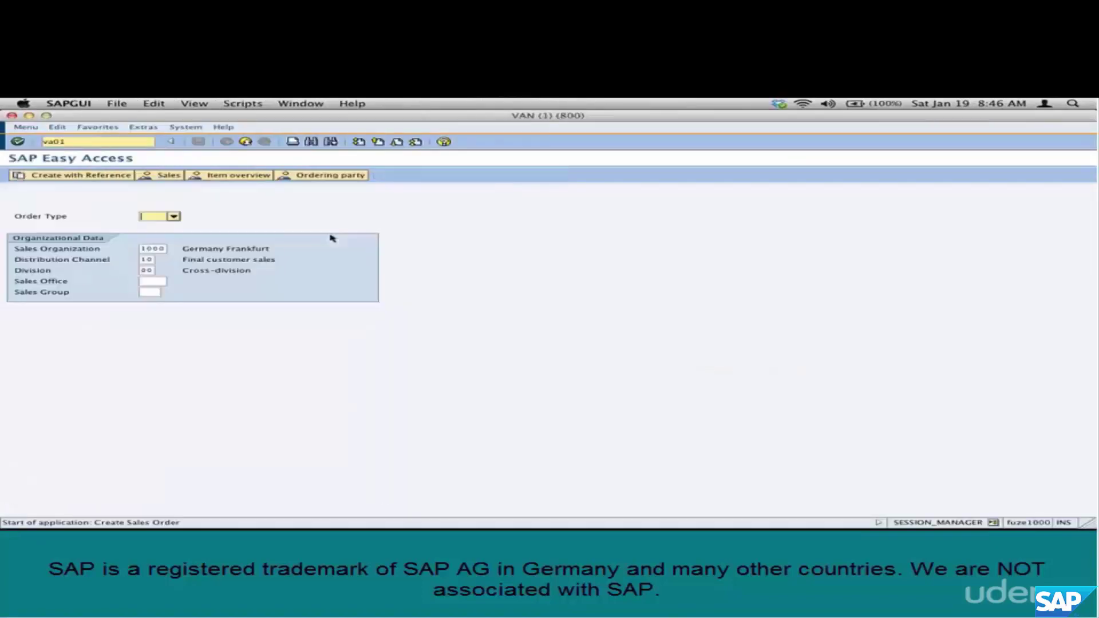
text(zsor)
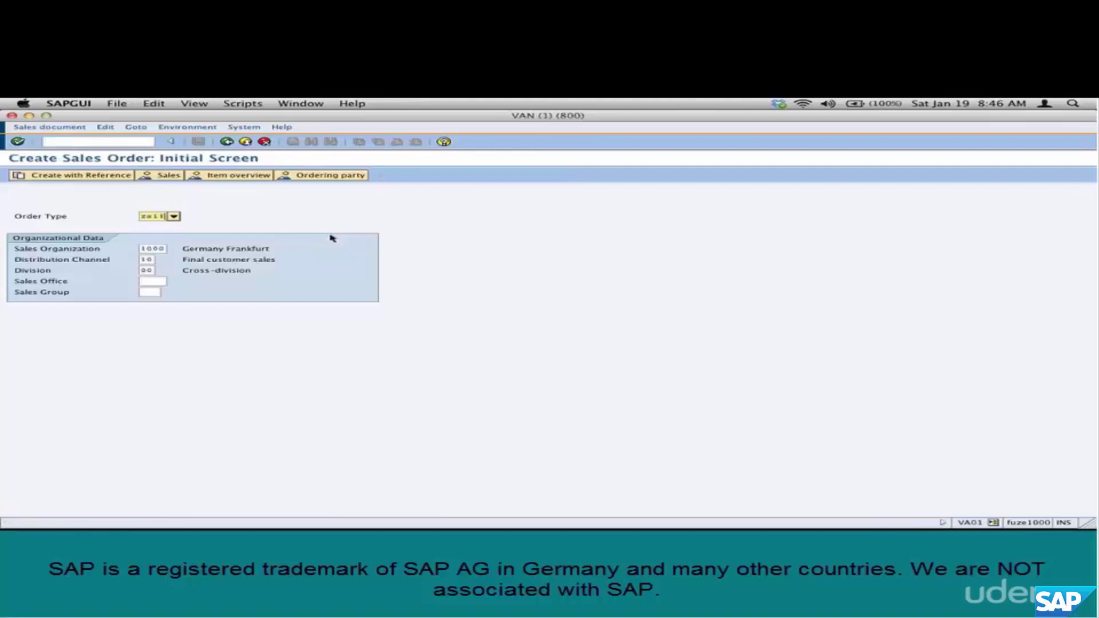
key(Return)
Enter the test customer's number as sold-to party and add an item for material M-01 with quantity 1.
text(128)
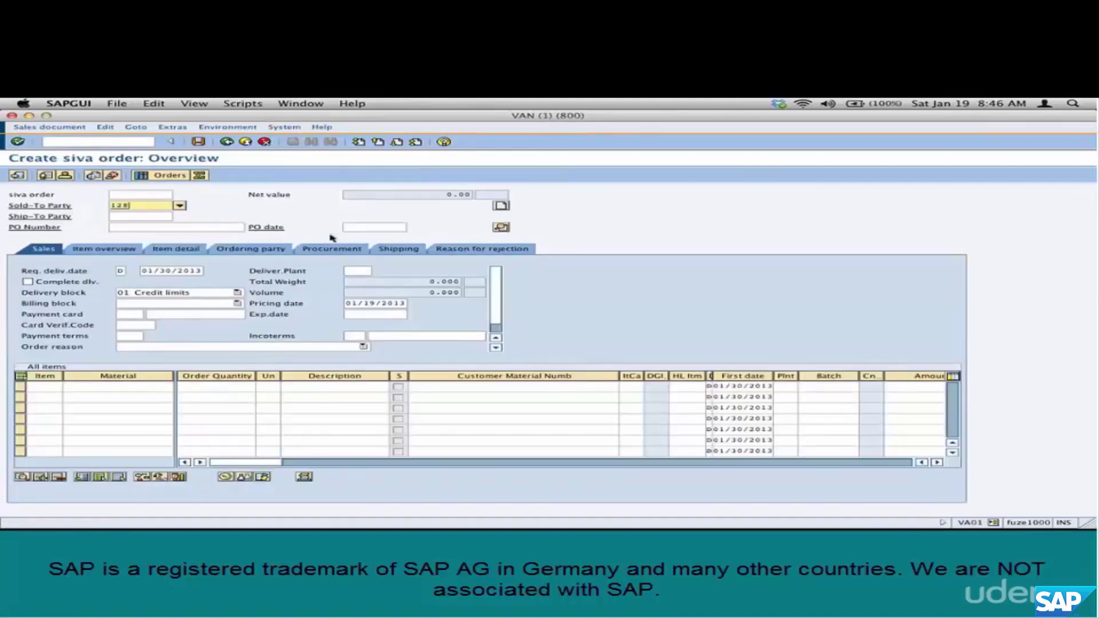
key(Return)
text(m-01)
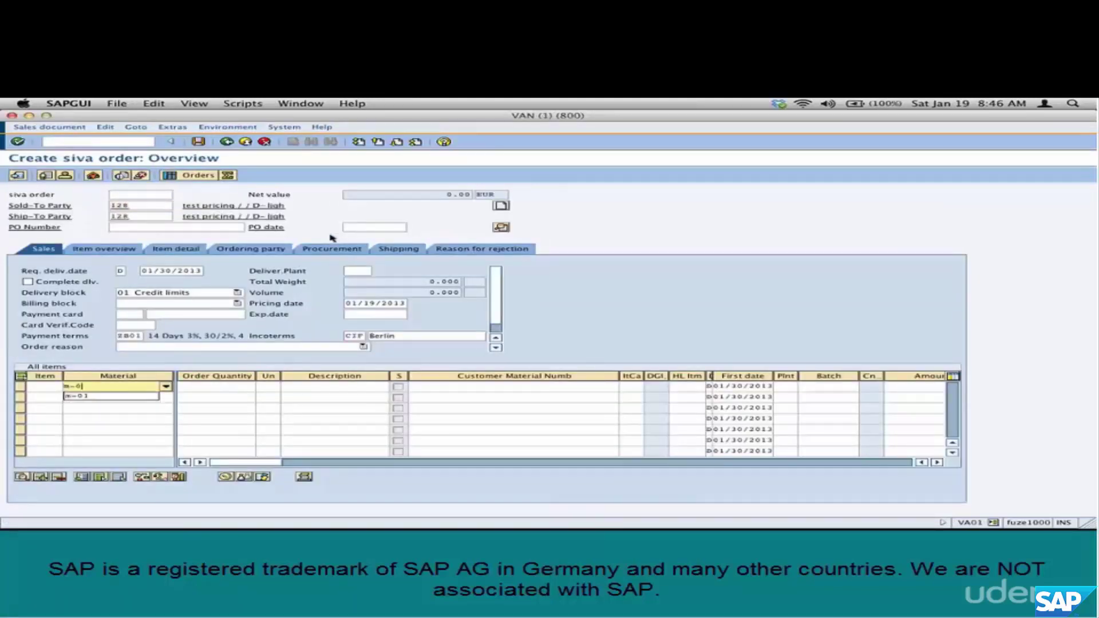
key(Tab)
text(1)
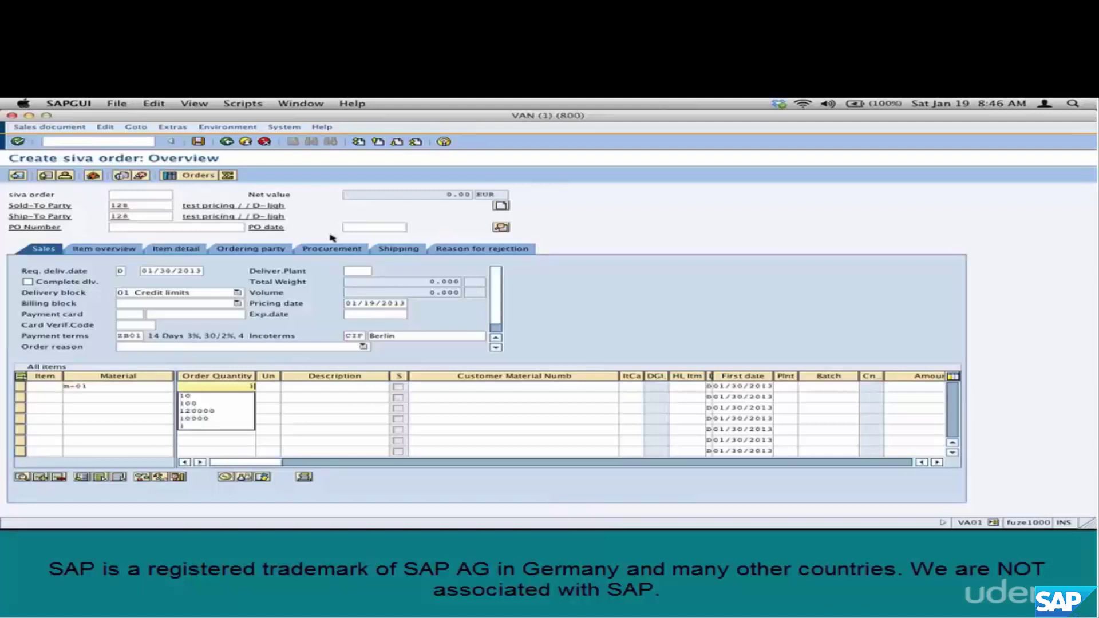
key(Return)
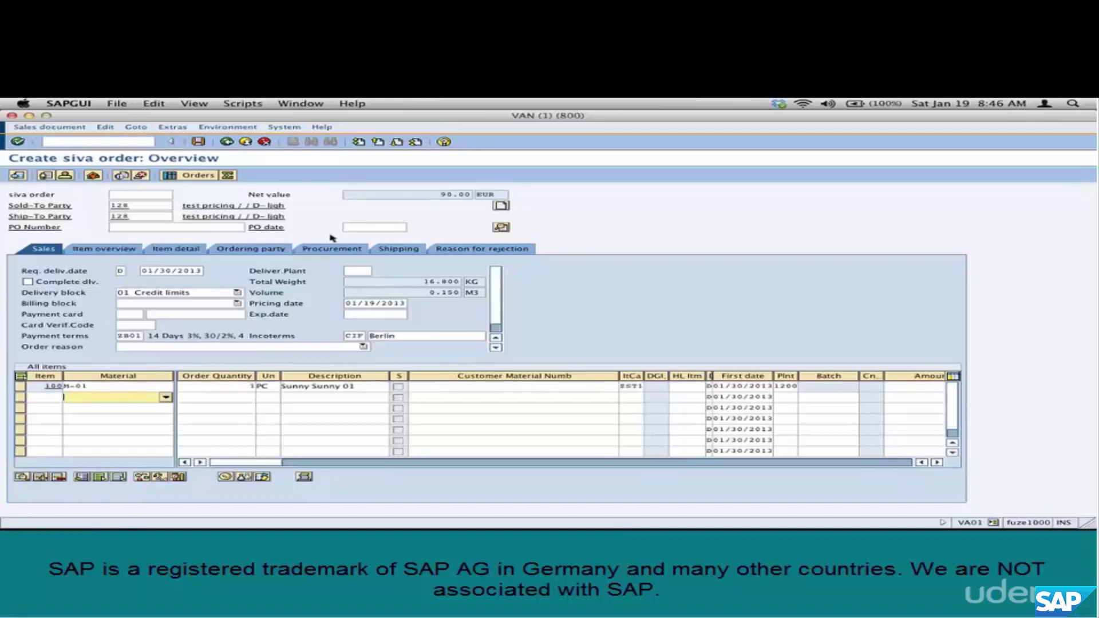
Open the pricing conditions of the M-01 item and examine the ZS03 price amount.
click(20, 387)
click(230, 479)
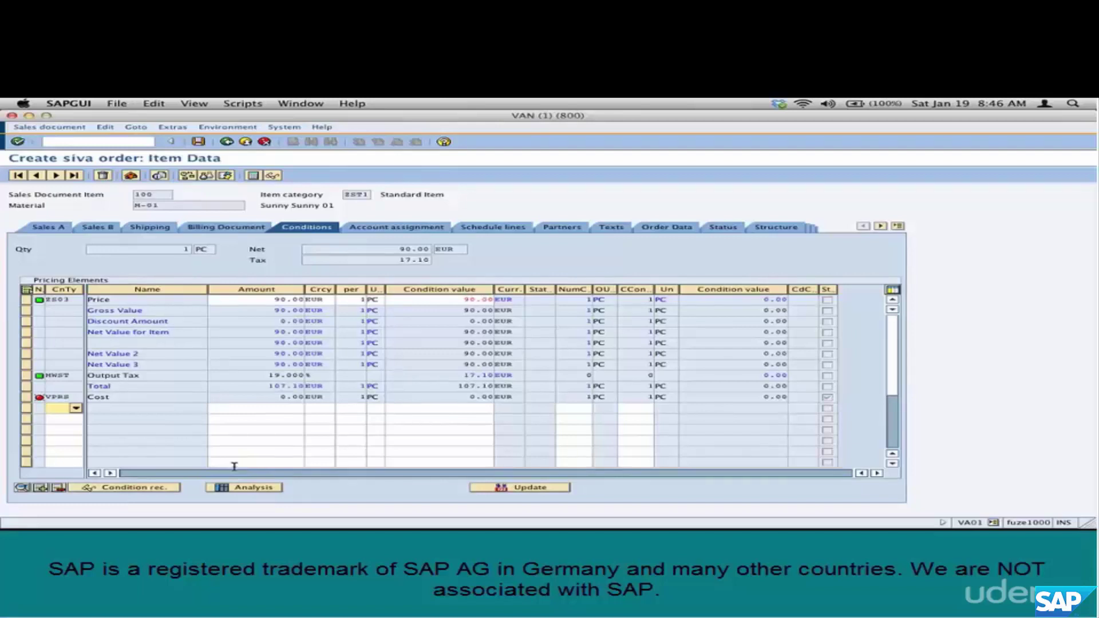
double_click(292, 300)
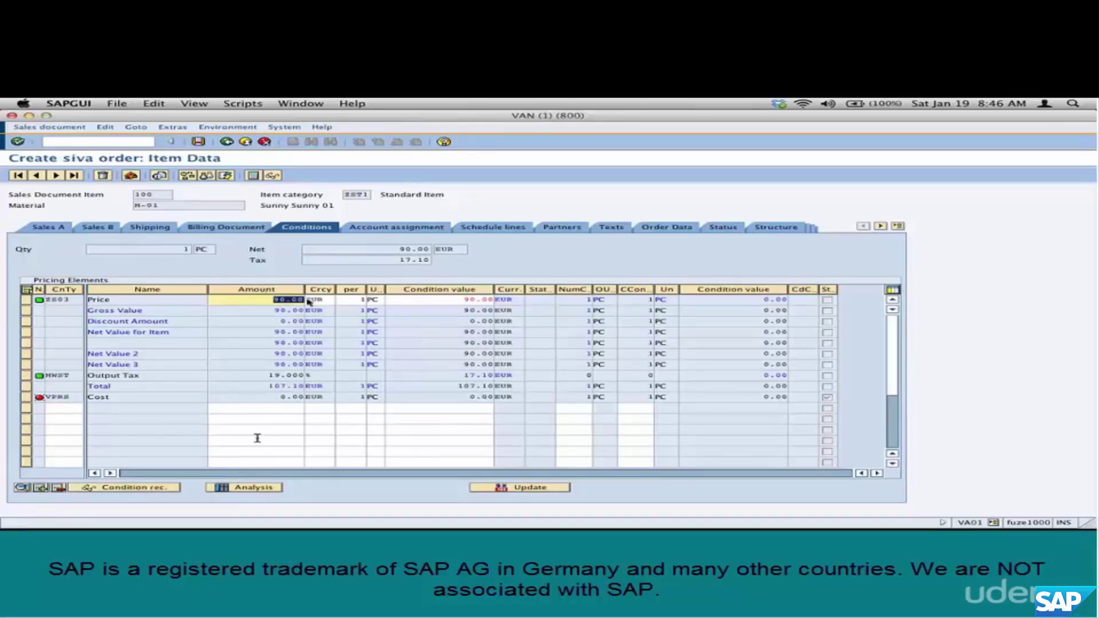
Open the pricing analysis, examine the Material/Customer access of ZS03 with a widened tree, and display the condition record it used.
click(255, 488)
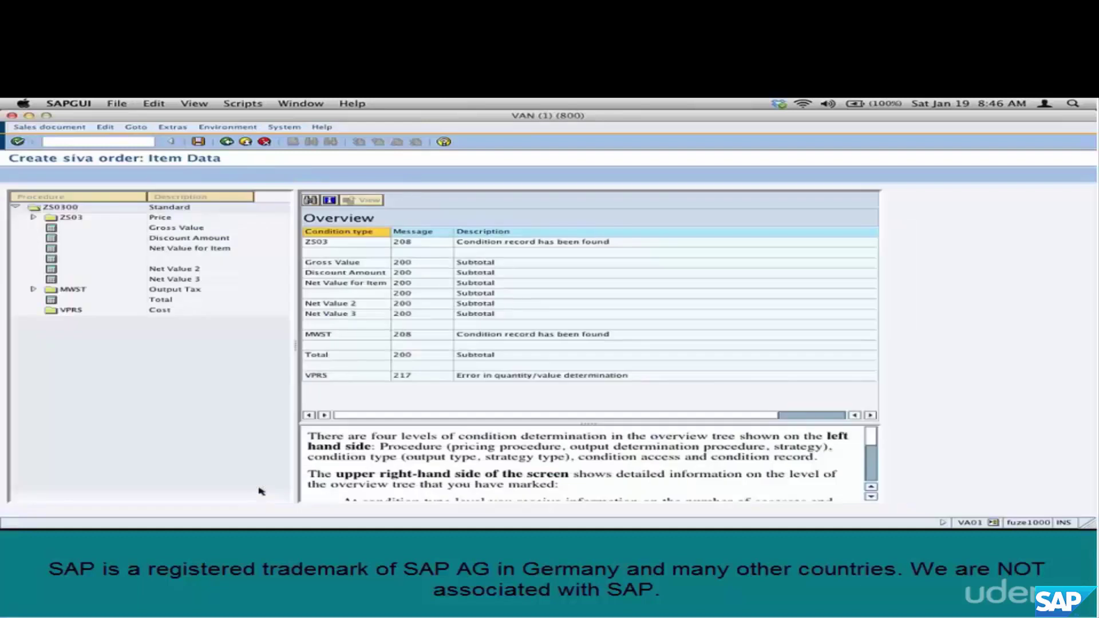
click(33, 218)
click(97, 229)
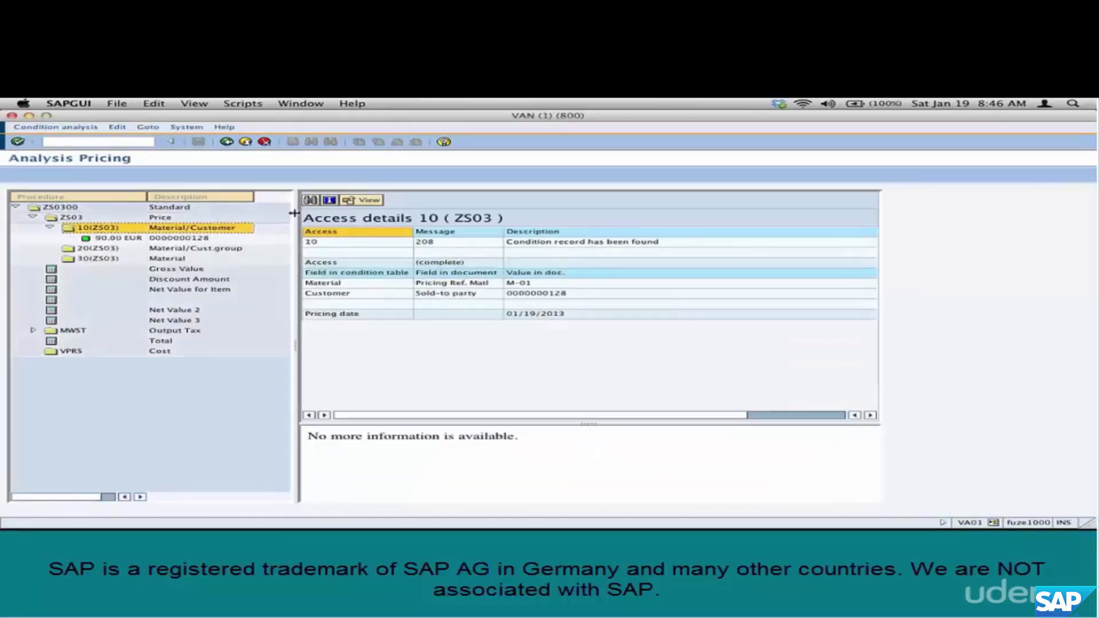
drag(295, 213, 410, 213)
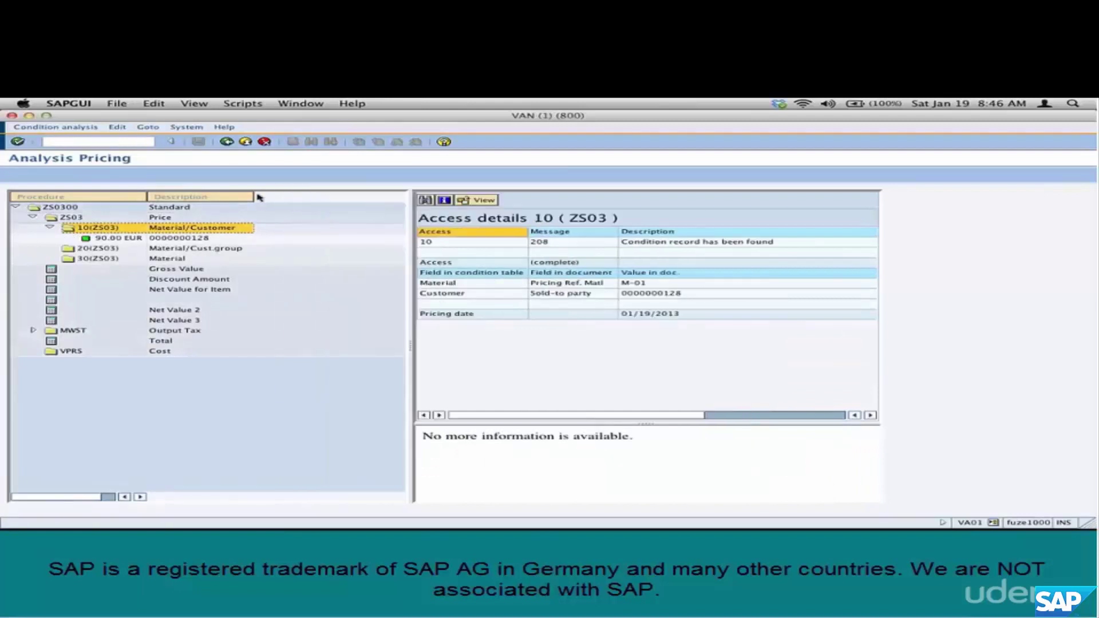
drag(254, 197, 334, 197)
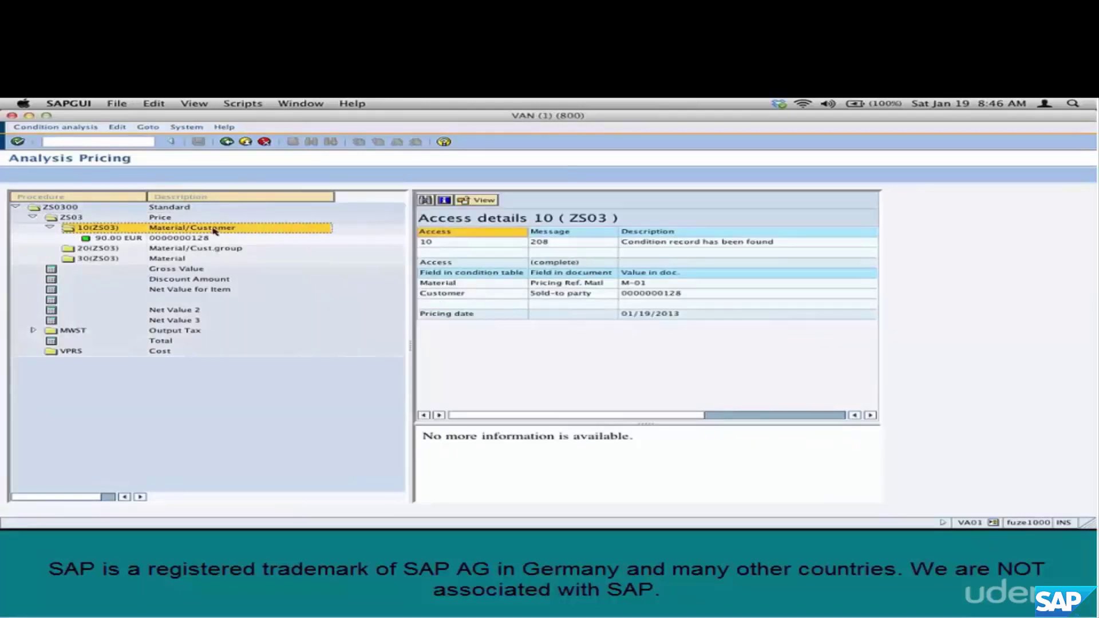
double_click(118, 239)
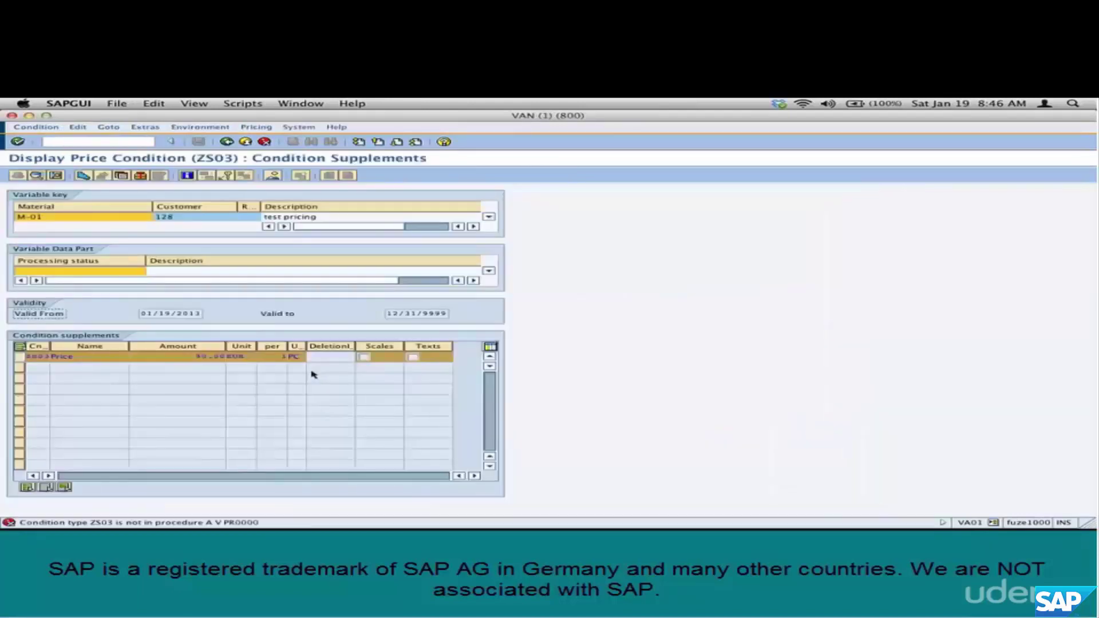
Switch to Curio and underline the M-01 material, its sold-to customer and its price in the Customer Specific Price List.
key(super+Tab)
drag(730, 303, 725, 299)
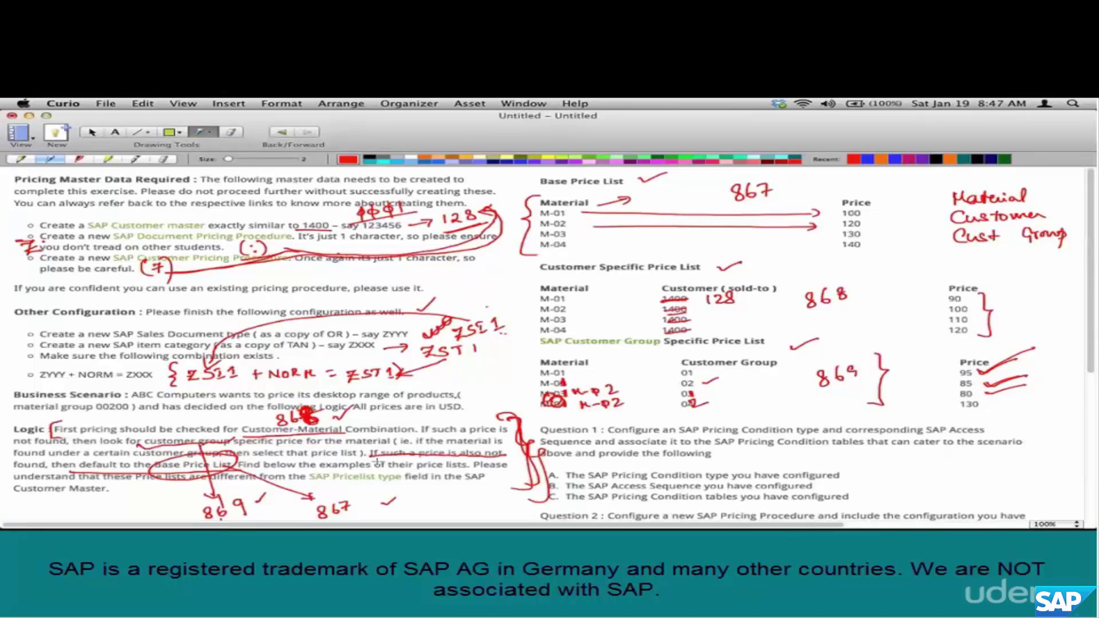
drag(706, 308, 746, 307)
drag(539, 308, 569, 306)
drag(945, 305, 966, 305)
Return to SAPGUI and open the ZS03 condition records for the Material/Customer key combination with transaction VK12.
key(super+Tab)
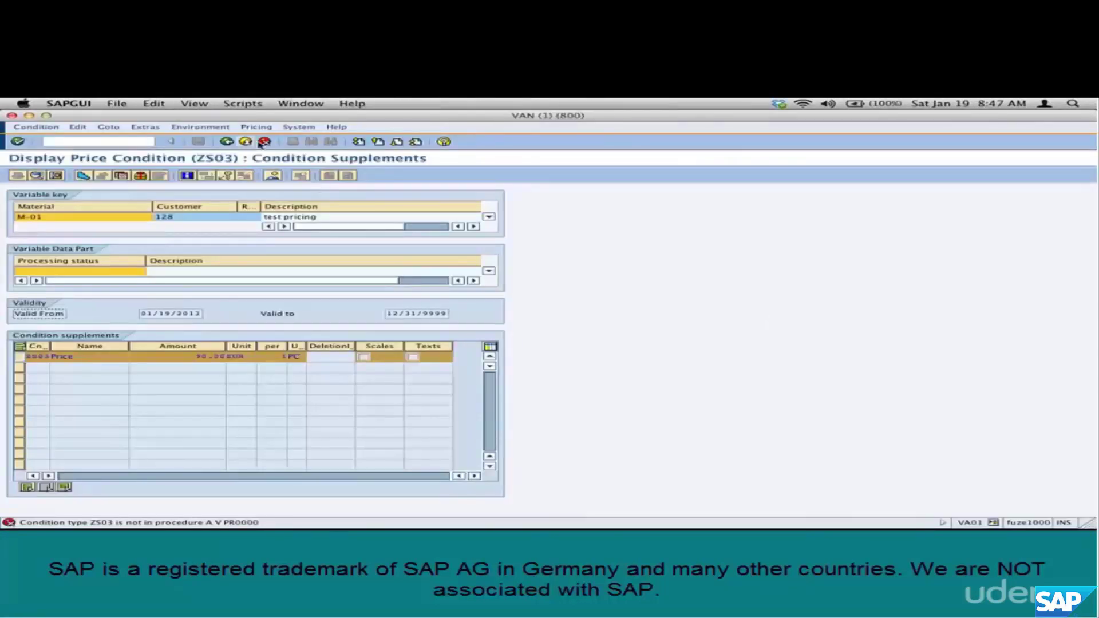
click(131, 141)
text(/n)
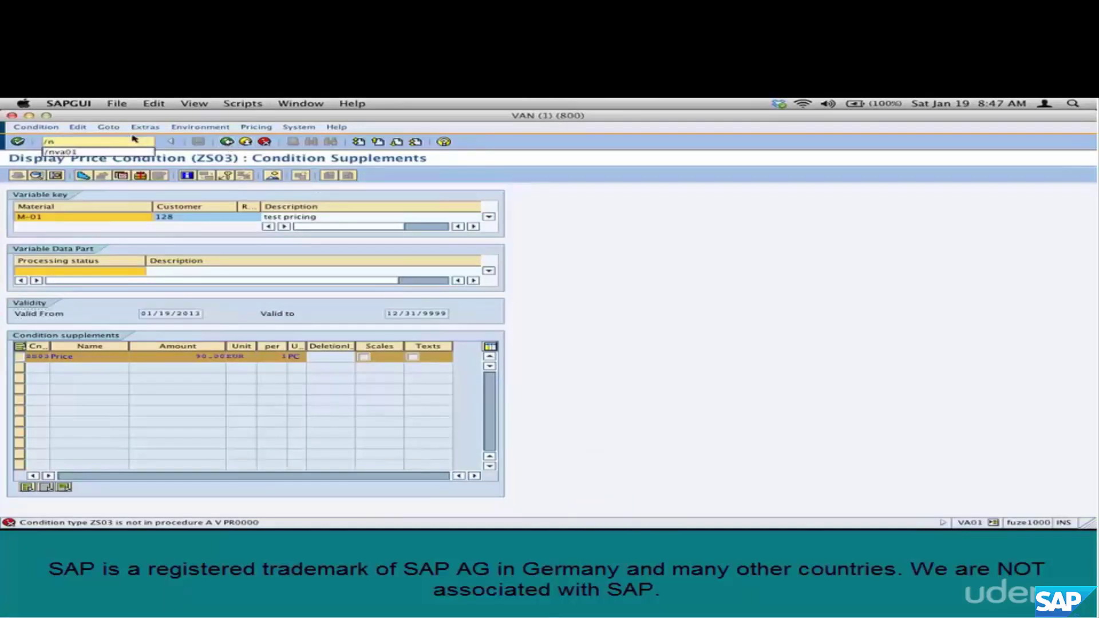
text(vk12)
key(Return)
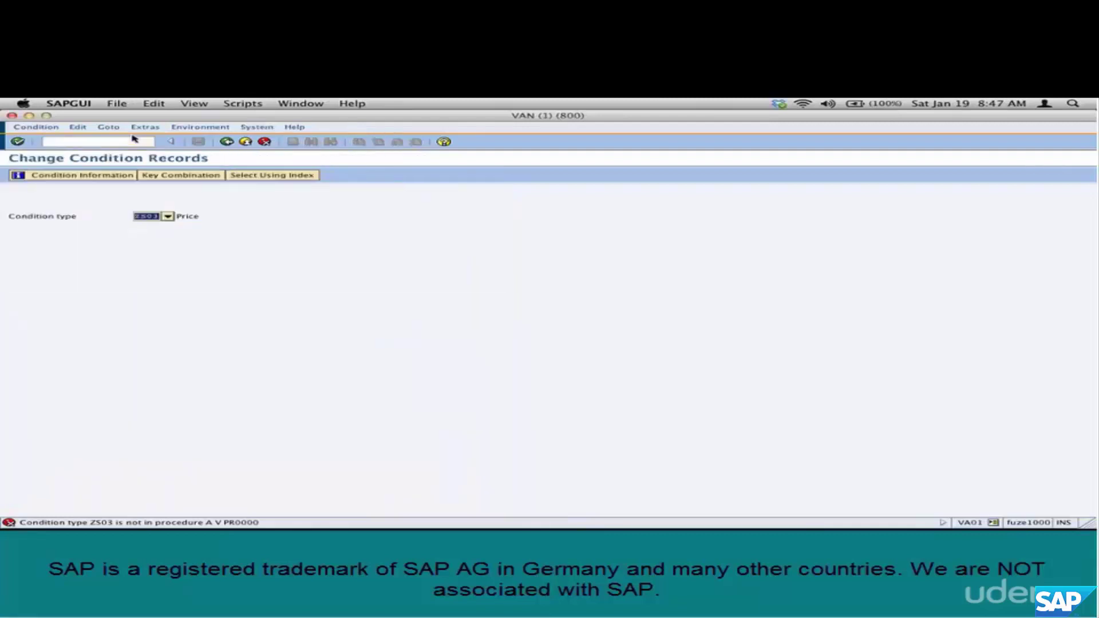
key(Return)
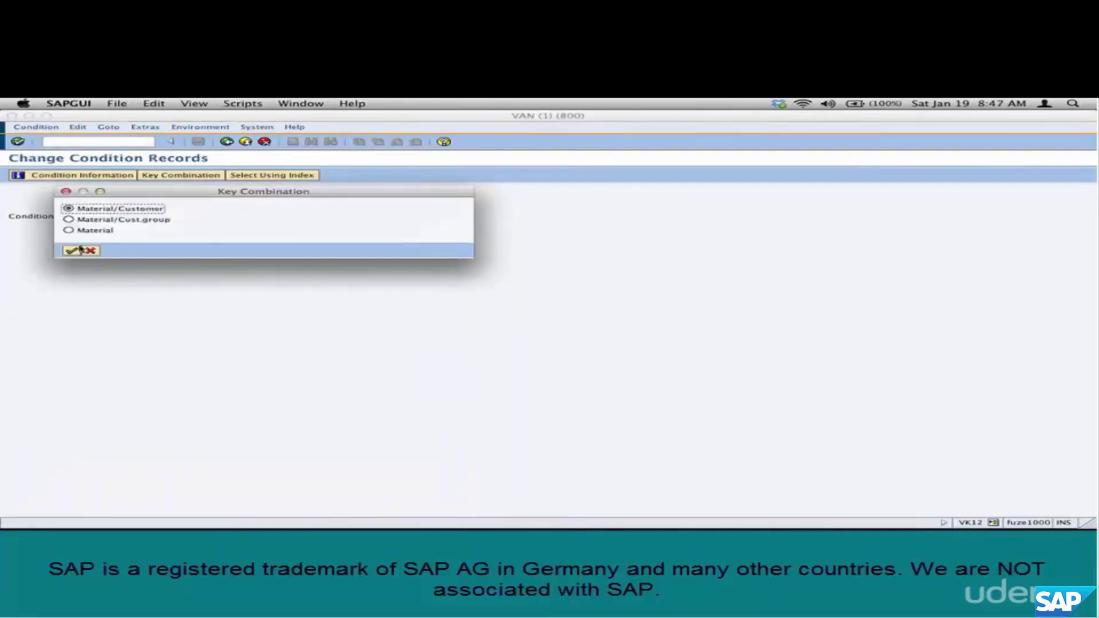
click(73, 251)
Find the ZS03 record for material M-01 and the test customer, set its deletion indicator, and save.
click(259, 195)
key(BackSpace)
text(1)
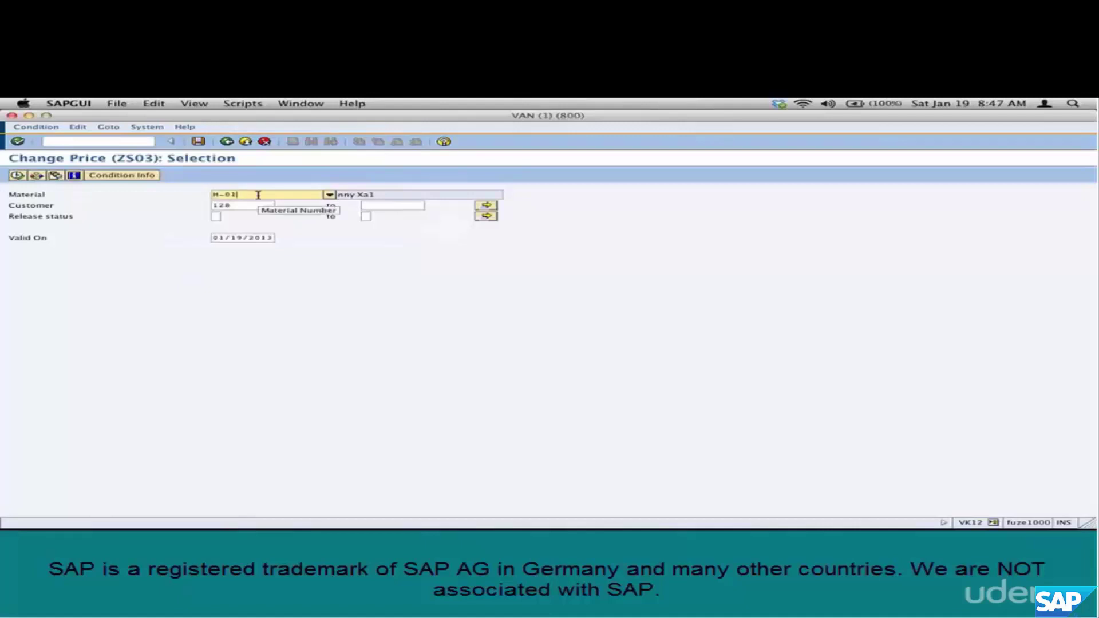
key(Return)
click(17, 175)
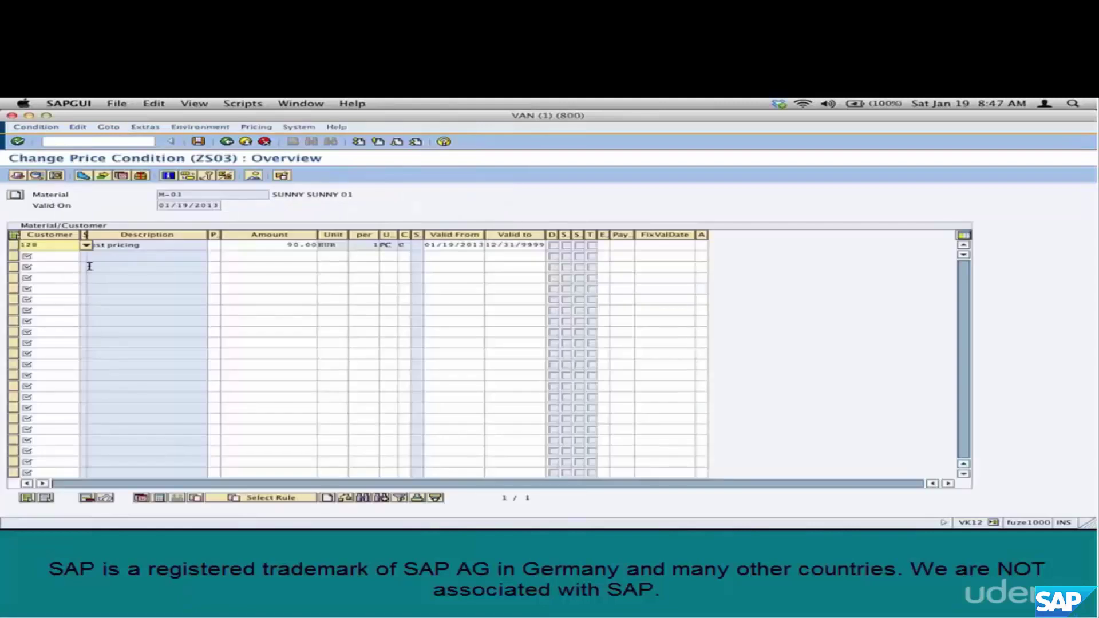
click(14, 245)
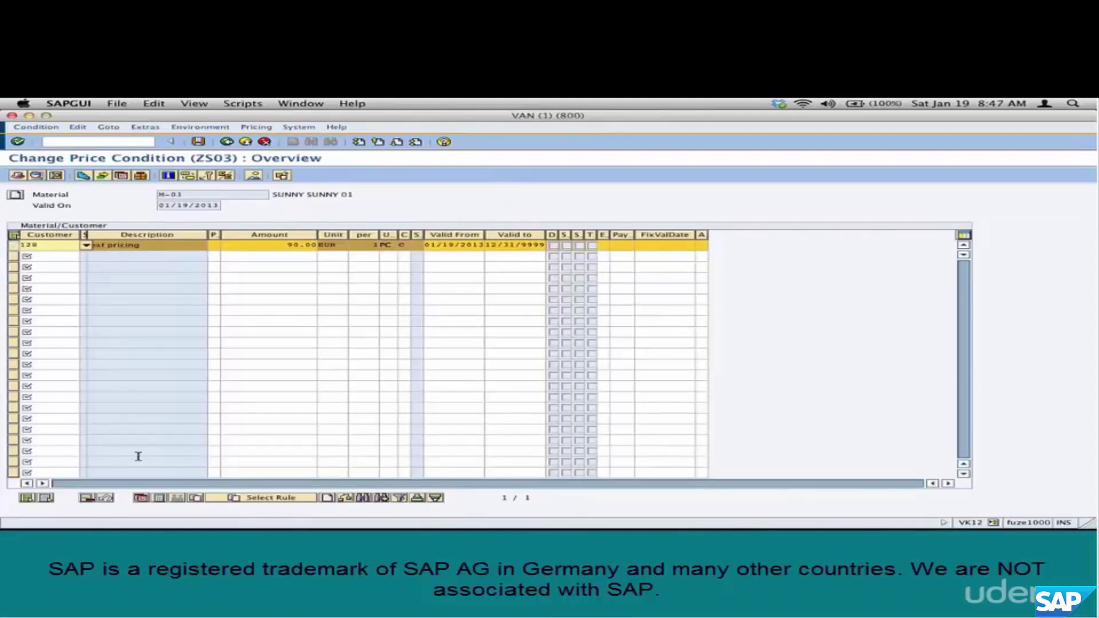
click(87, 498)
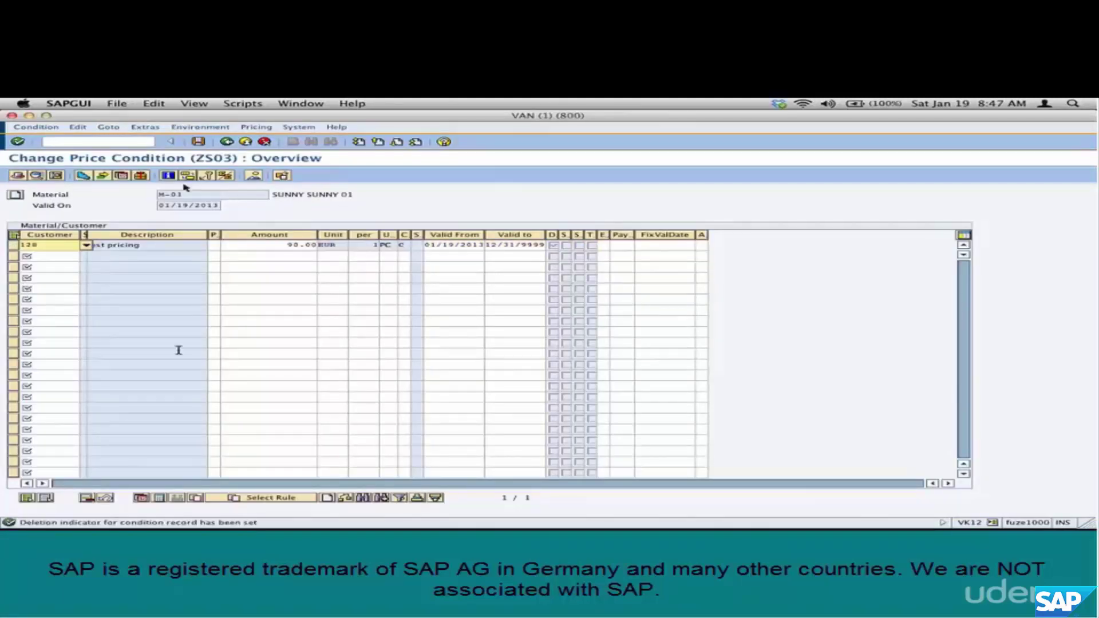
click(198, 142)
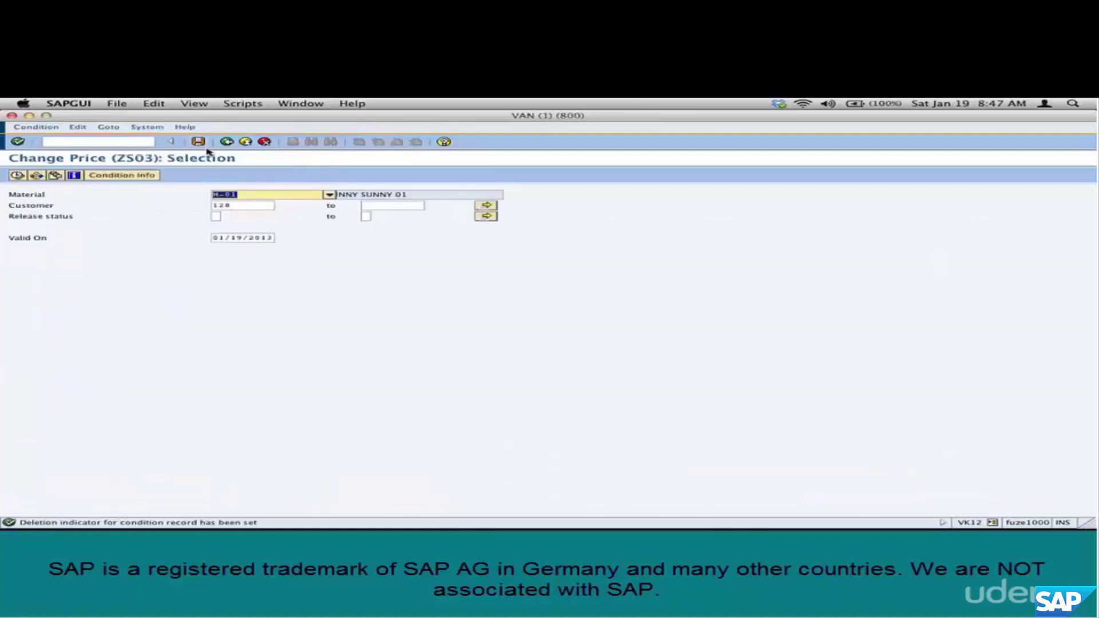
Leave condition maintenance and start a new sales order of the siva order type with transaction VA01.
click(227, 142)
click(227, 142)
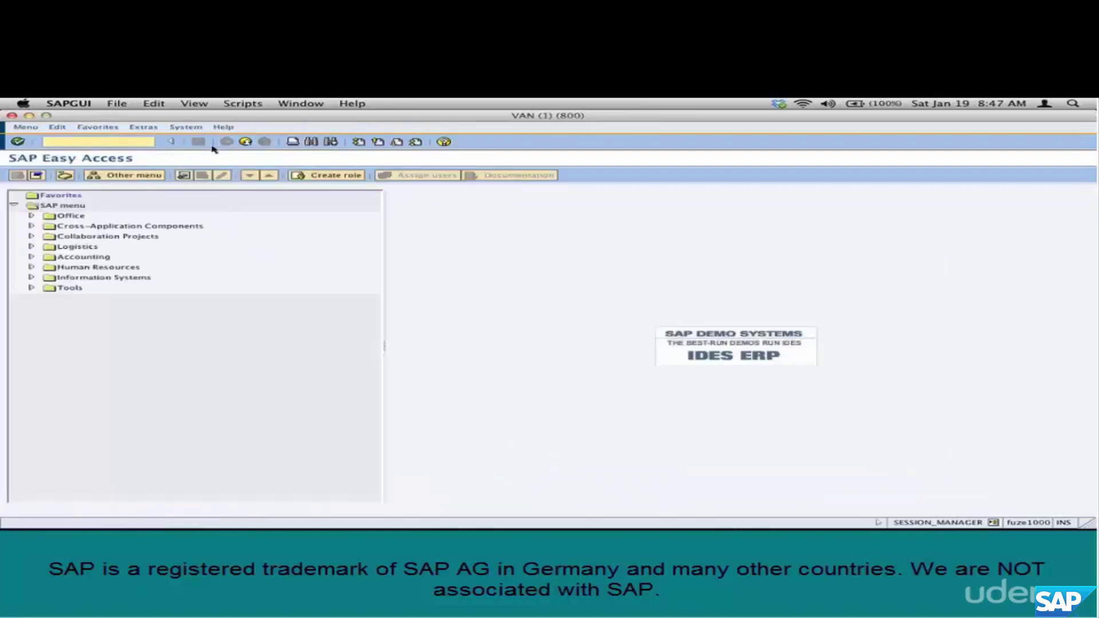
key(Down)
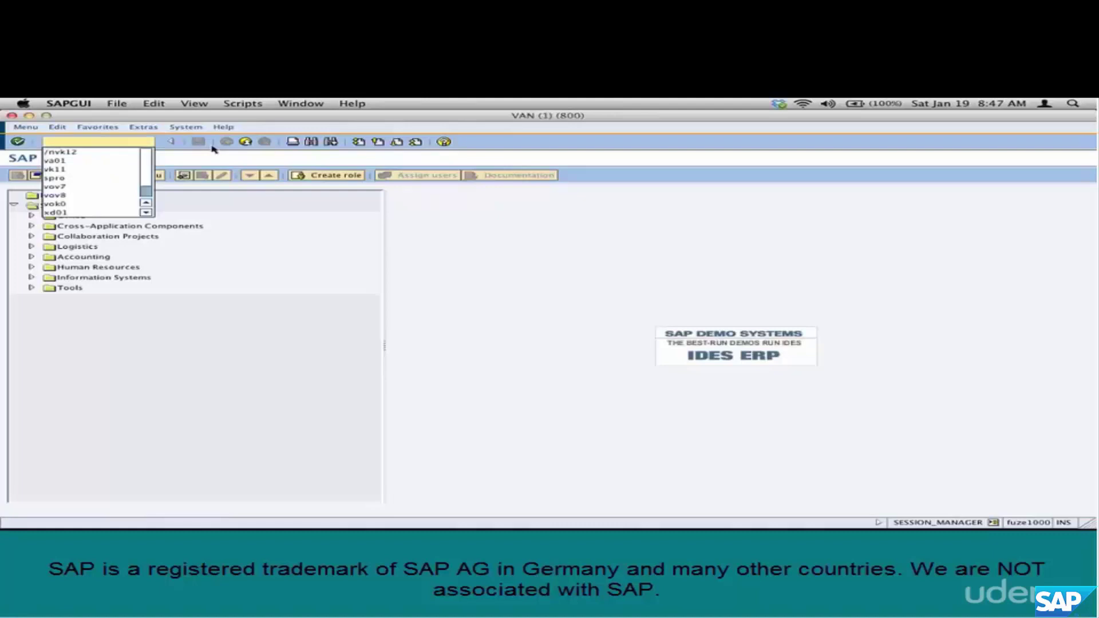
key(Down)
key(Down)
key(Return)
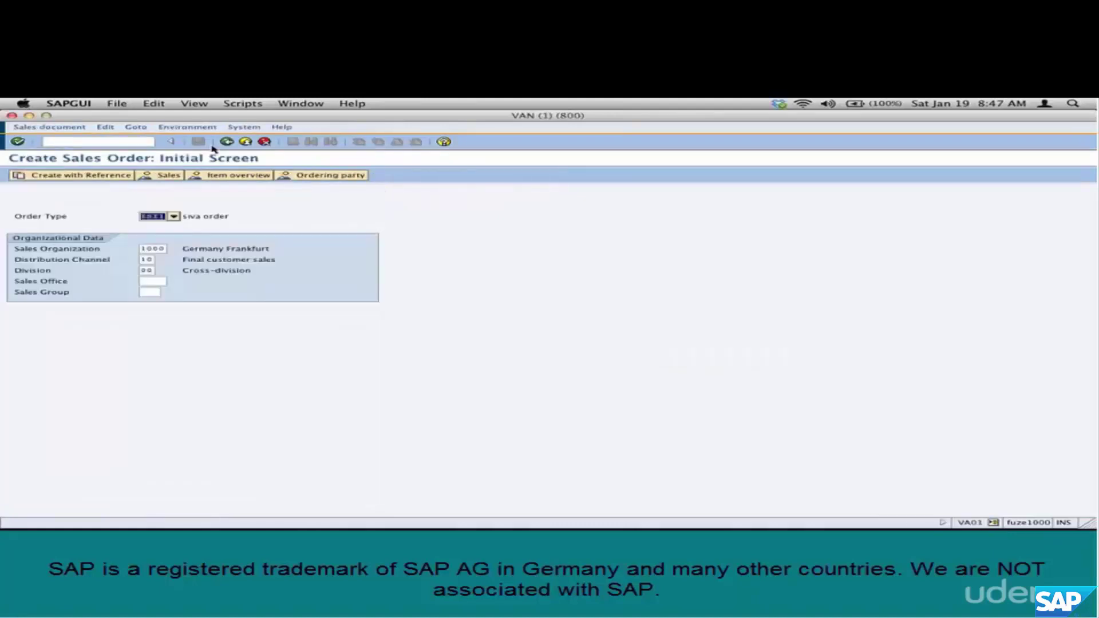
key(Return)
Enter the test customer's number as sold-to party, add material M-01 with quantity 1, and check the order's net value.
text(1)
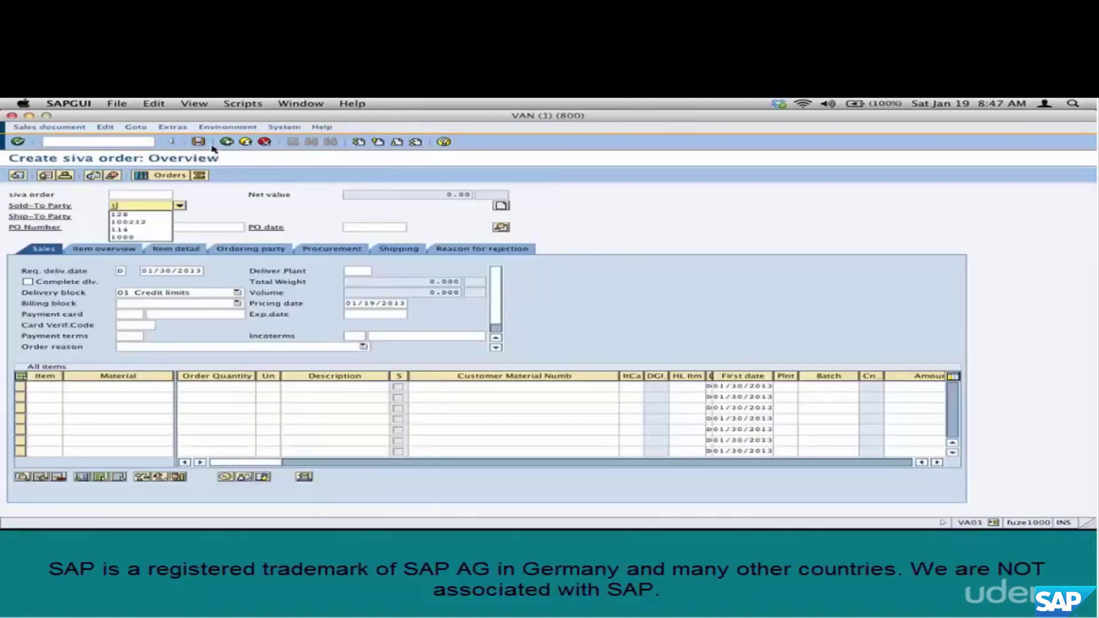
text(28)
key(Return)
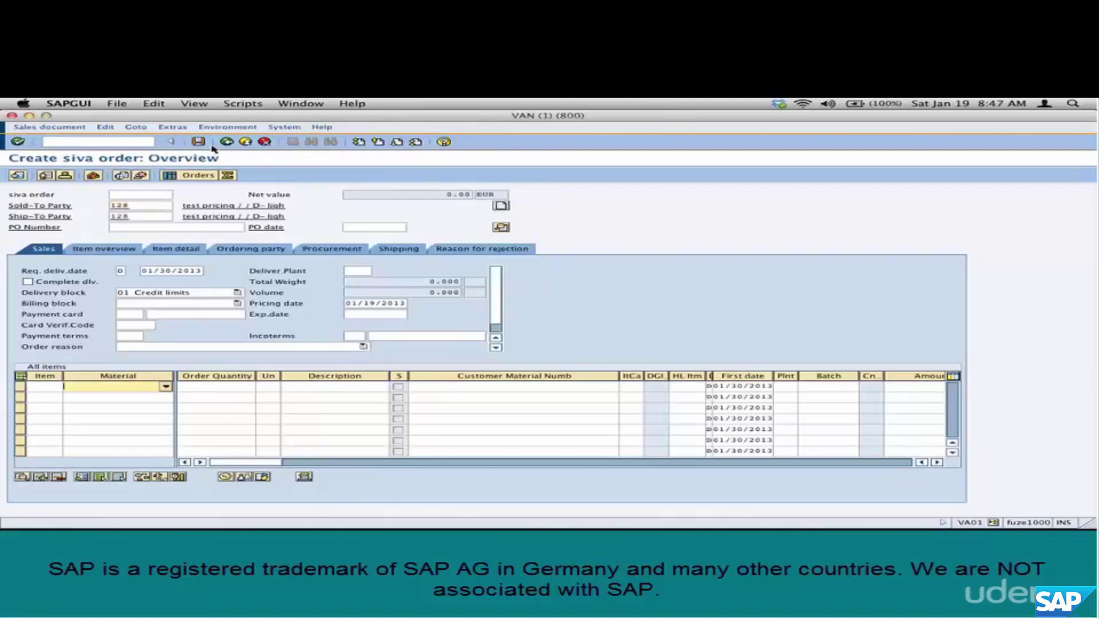
text(m-01)
key(Tab)
text(1)
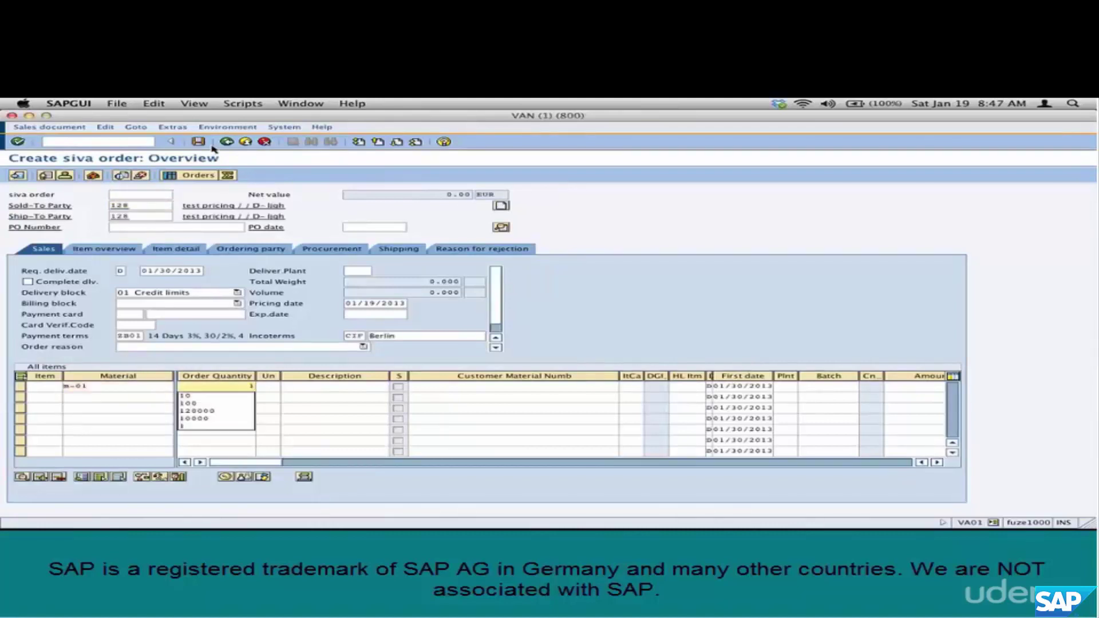
key(Return)
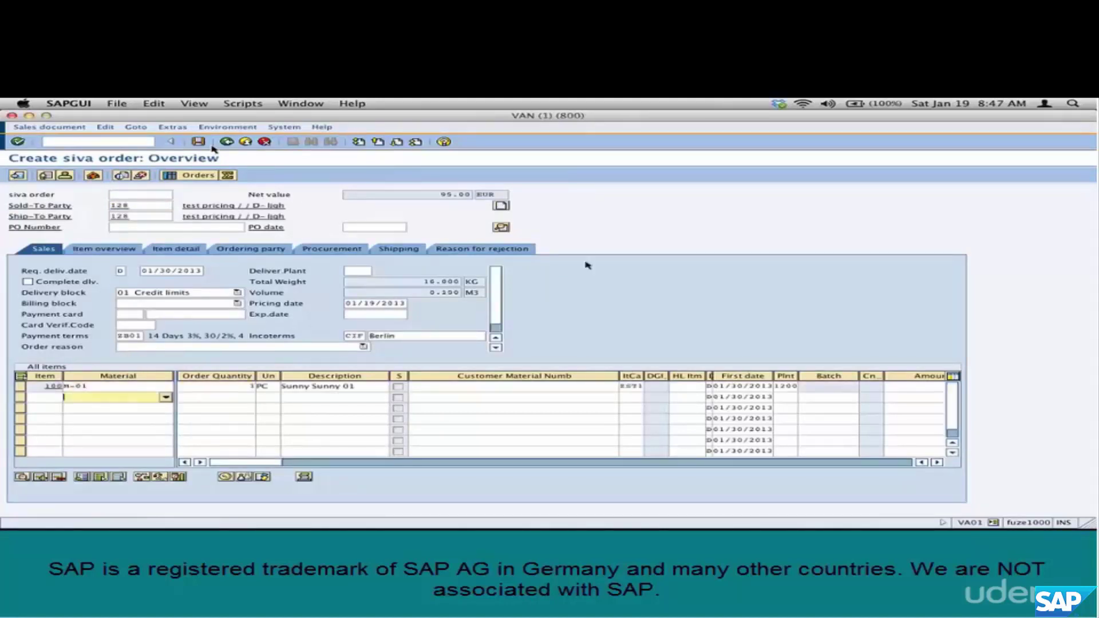
double_click(463, 195)
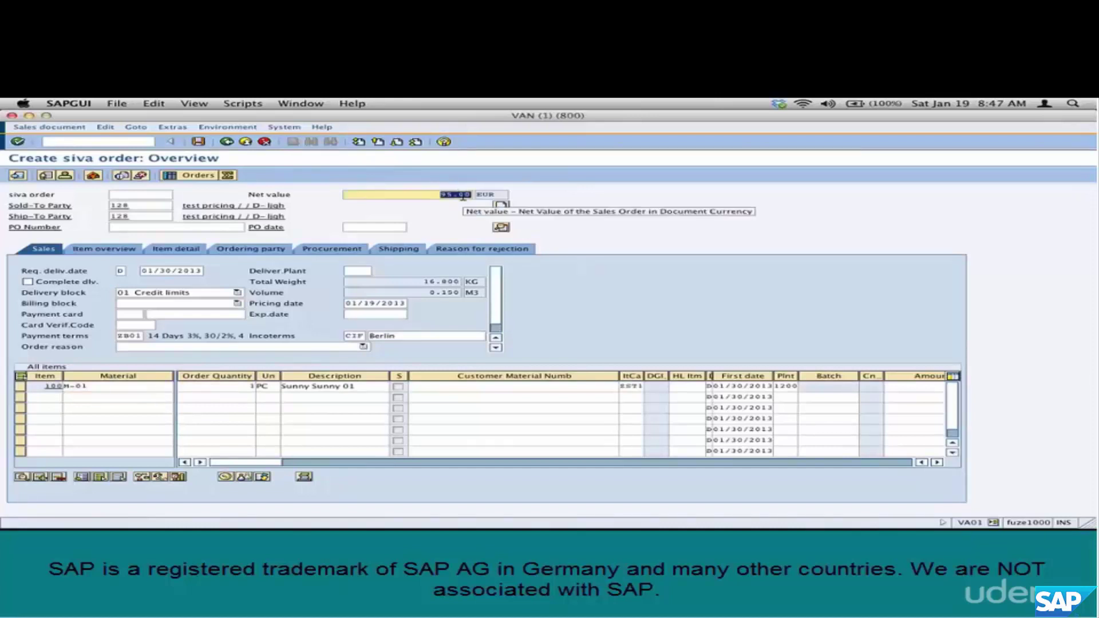
In Curio, strike out the M-01 row of the Customer Specific Price List and tick M-01 in the Customer Group list.
key(super+Tab)
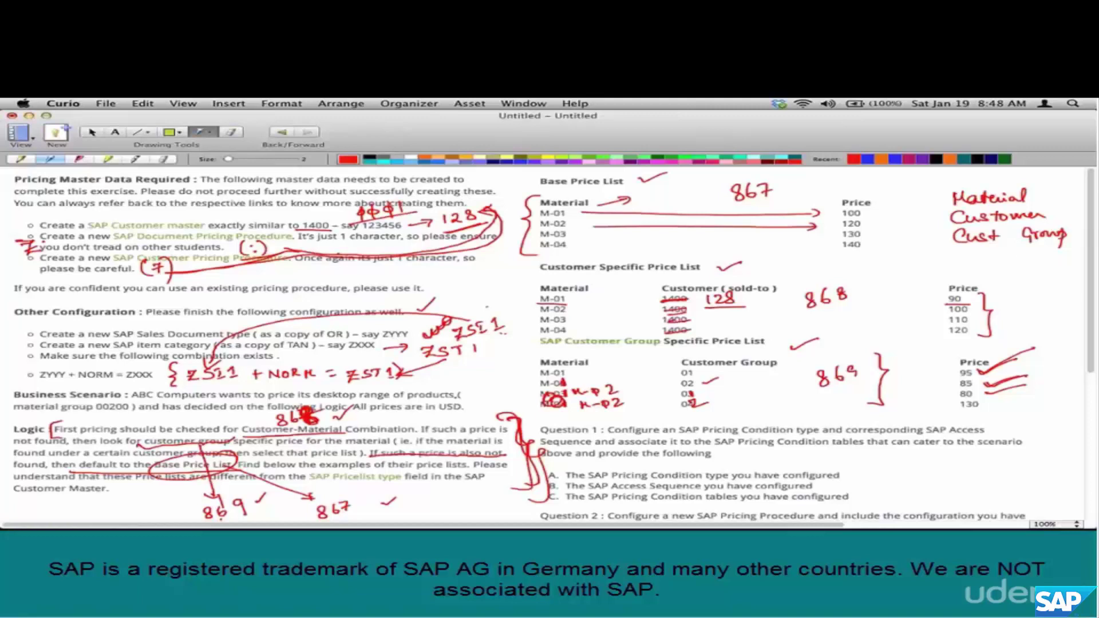
drag(536, 300, 977, 296)
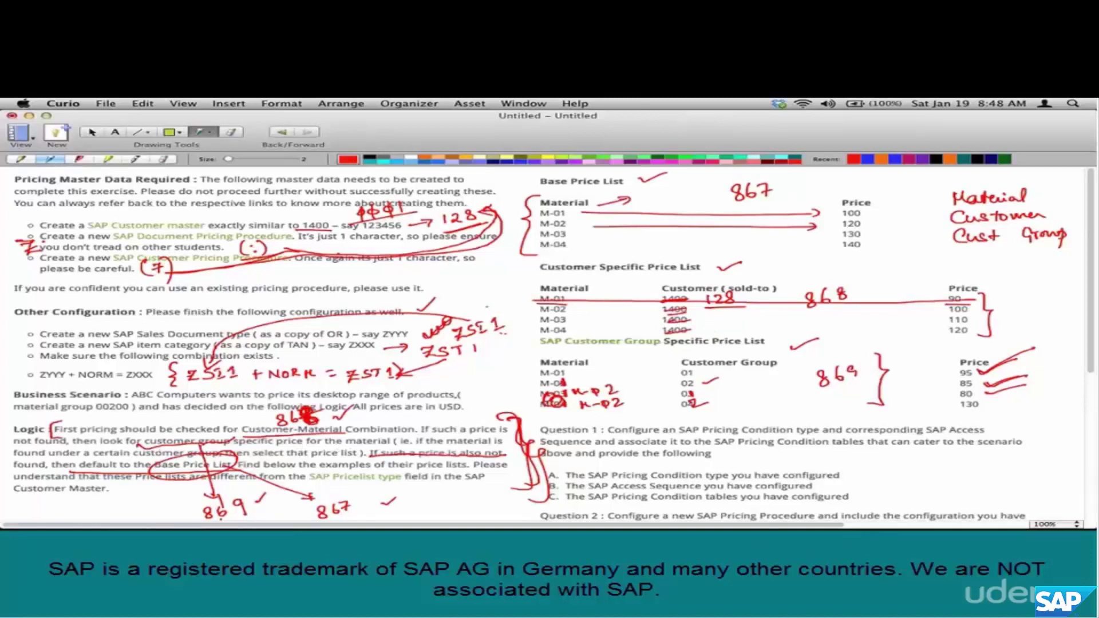
drag(528, 367, 542, 361)
In SAPGUI, display the test customer's sales area data in a new session with transaction VD03 and check the customer group.
key(super+Tab)
click(131, 139)
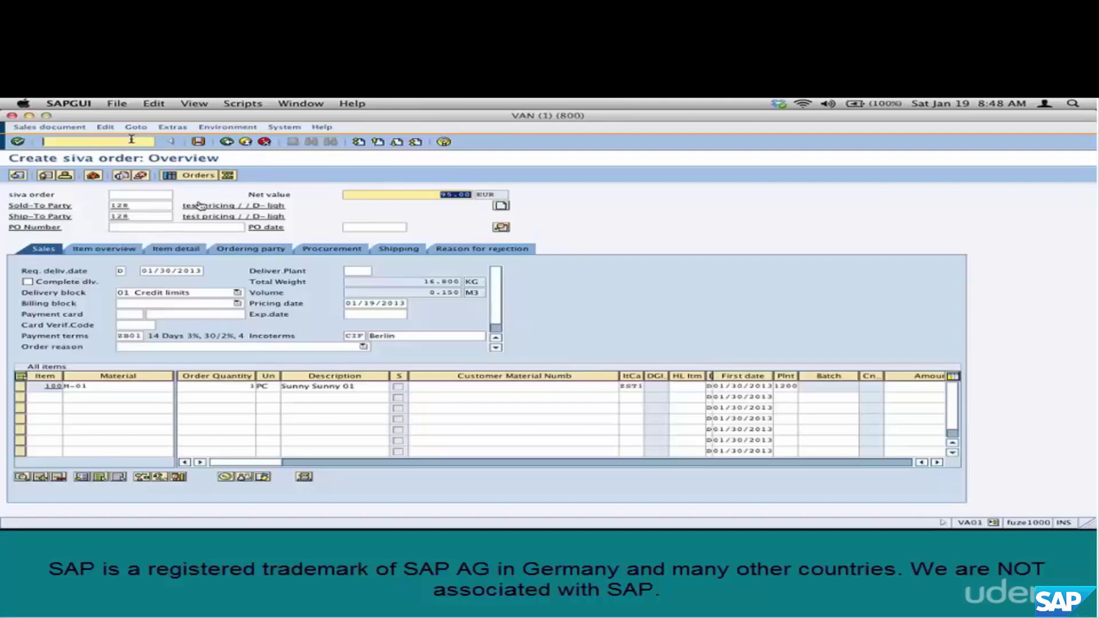
text(/ovd03)
key(Return)
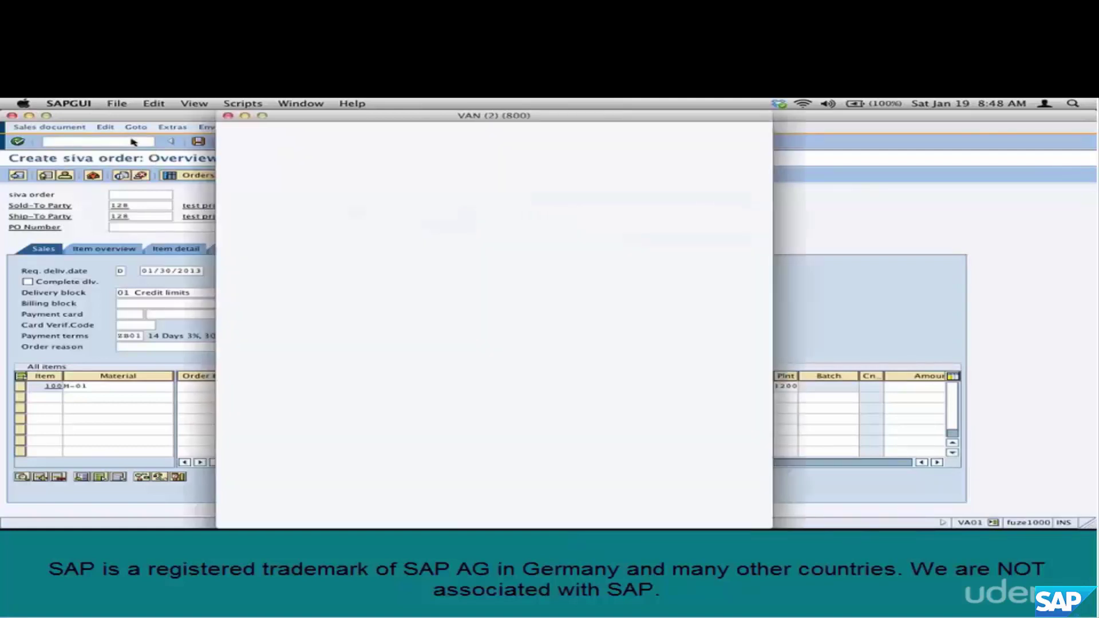
key(Return)
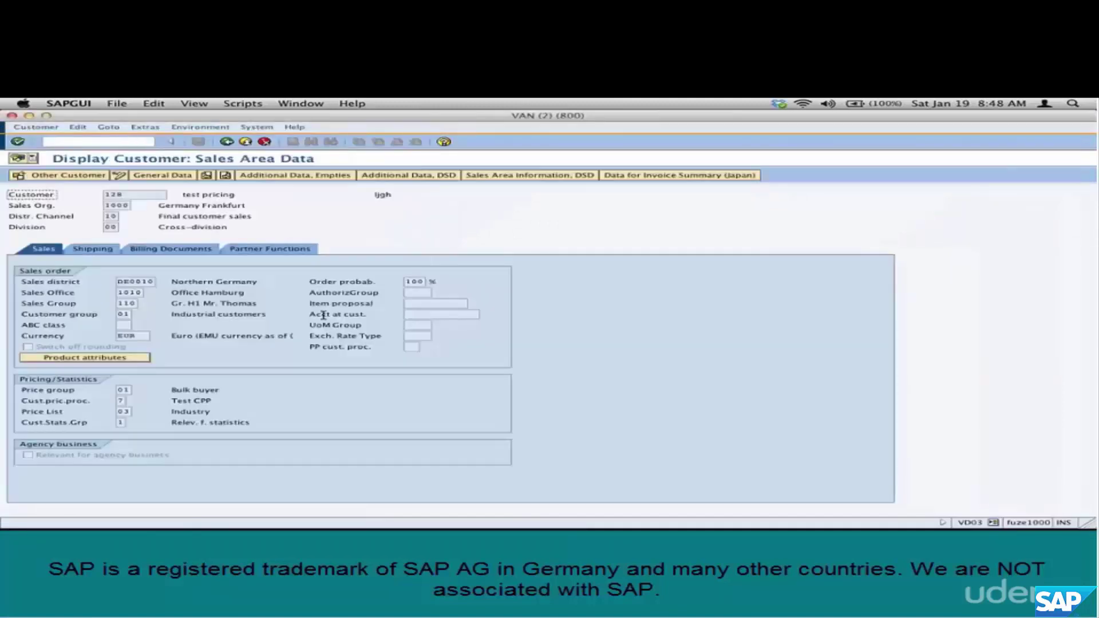
click(124, 314)
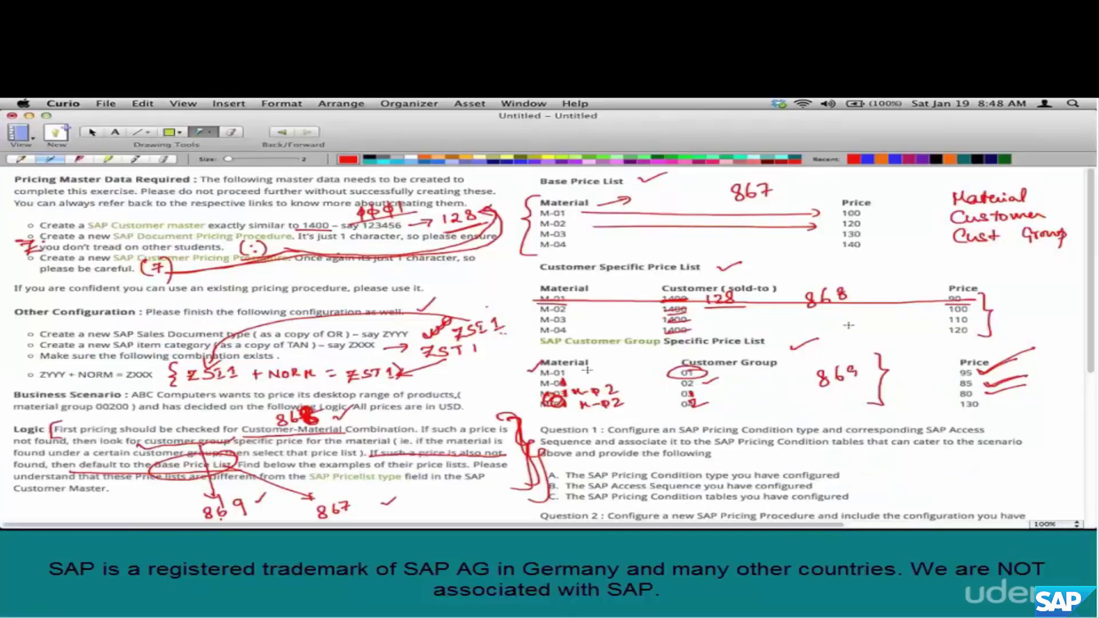
In Curio, draw arrows linking M-01 to customer group 01 and on to its price of 95.
drag(588, 371, 667, 372)
mouse_move(716, 372)
mouse_down()
mouse_move(954, 367)
mouse_move(933, 374)
mouse_up()
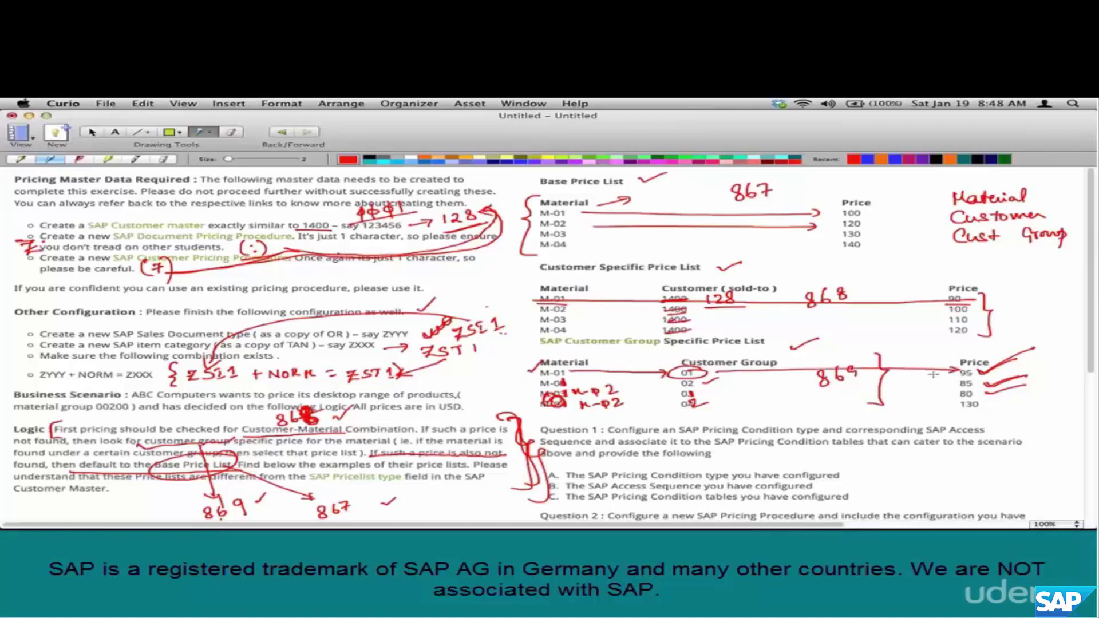
Return to the sales order in SAPGUI and open the pricing conditions of the M-01 item.
key(super+Tab)
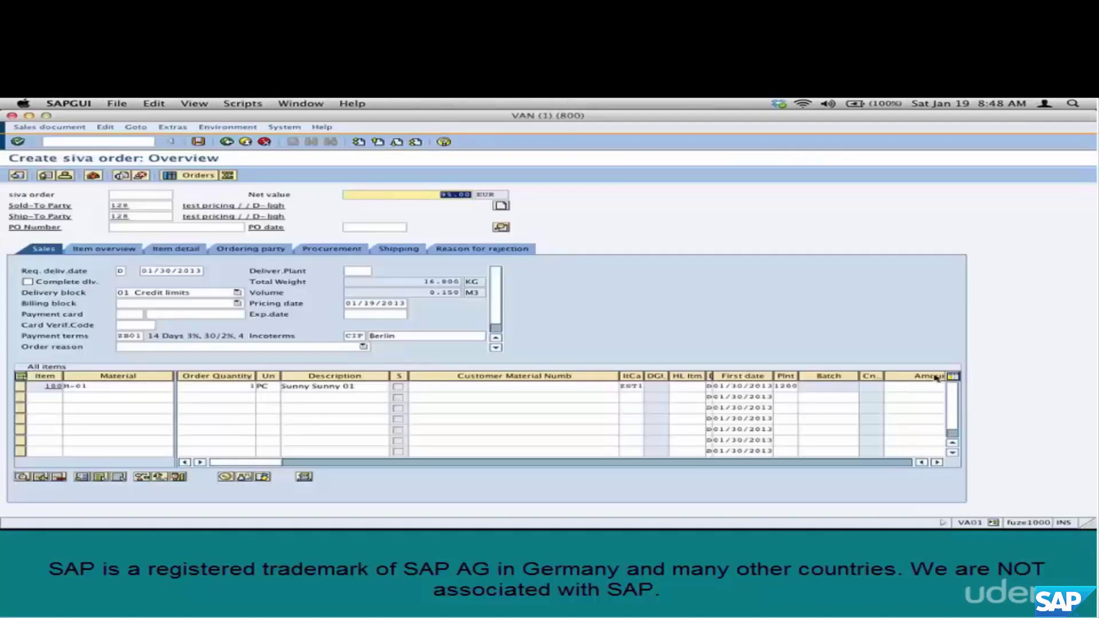
click(20, 388)
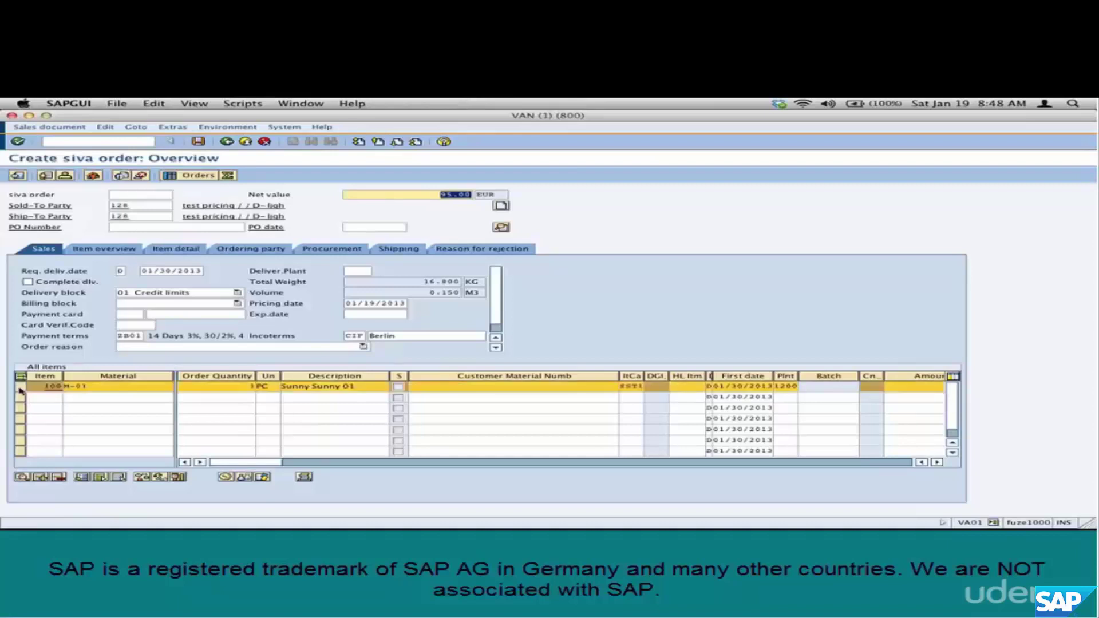
click(20, 391)
click(20, 391)
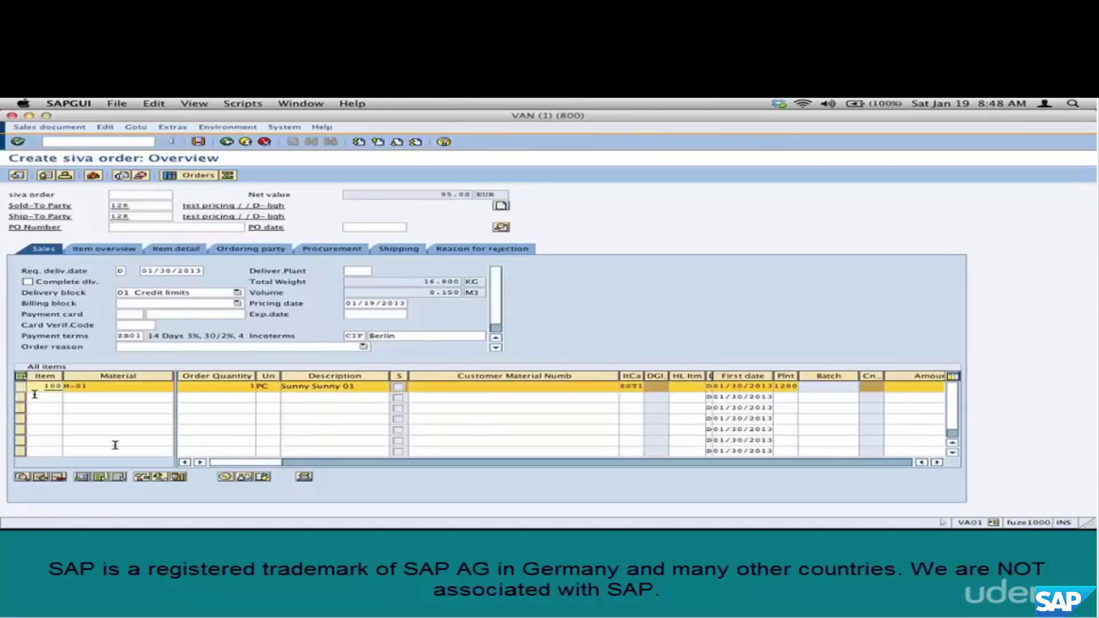
click(226, 477)
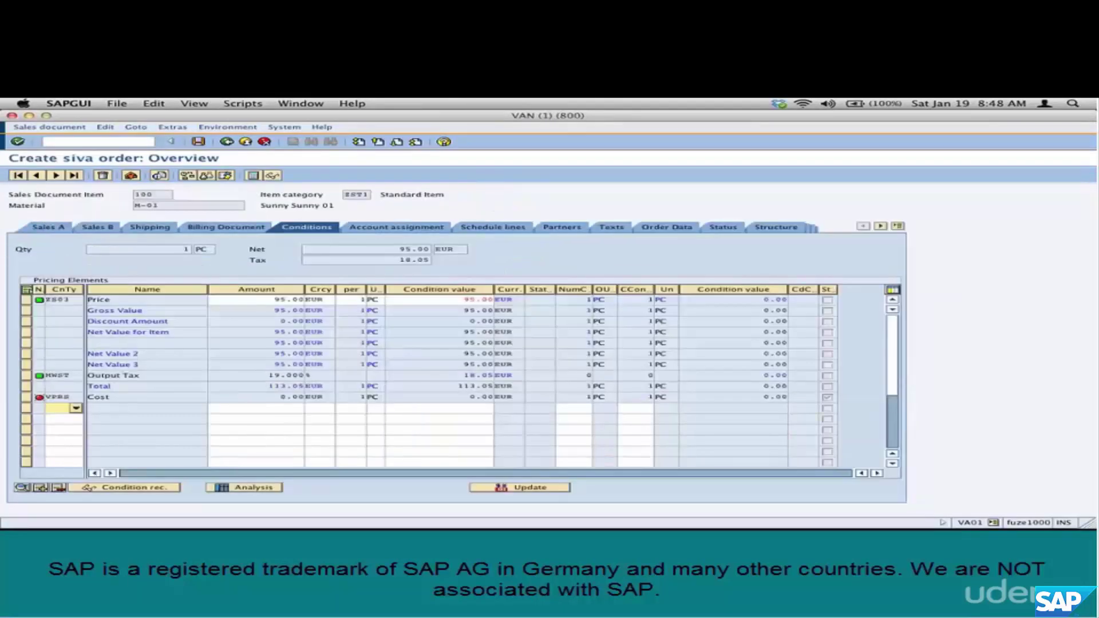
Open the pricing analysis and examine the access details of ZS03 for Material/Customer and Material/Cust.group.
click(243, 489)
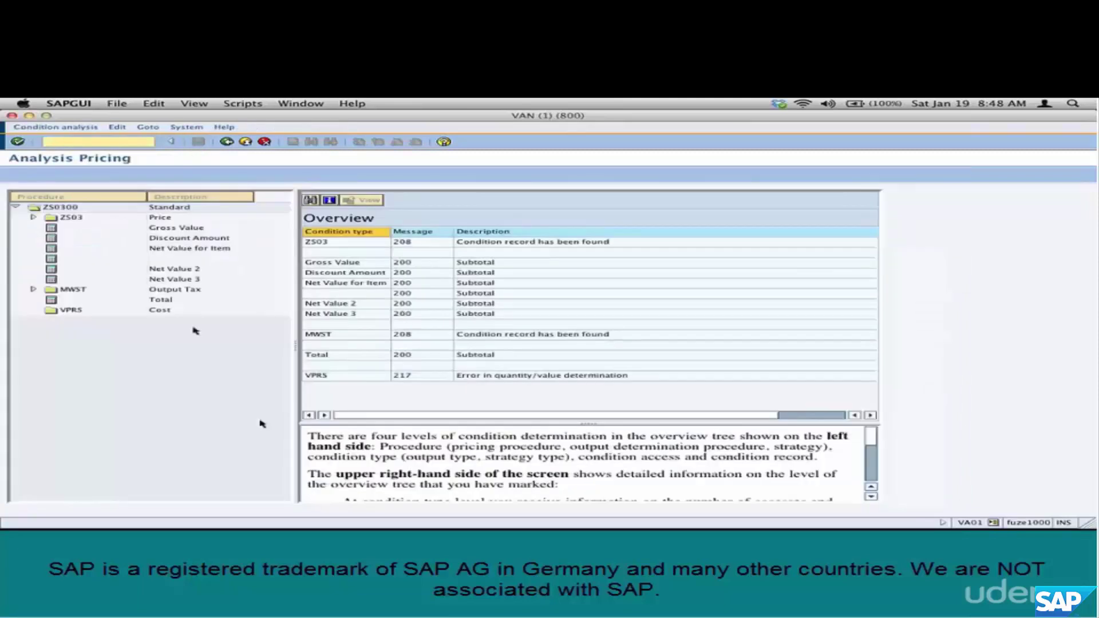
click(51, 228)
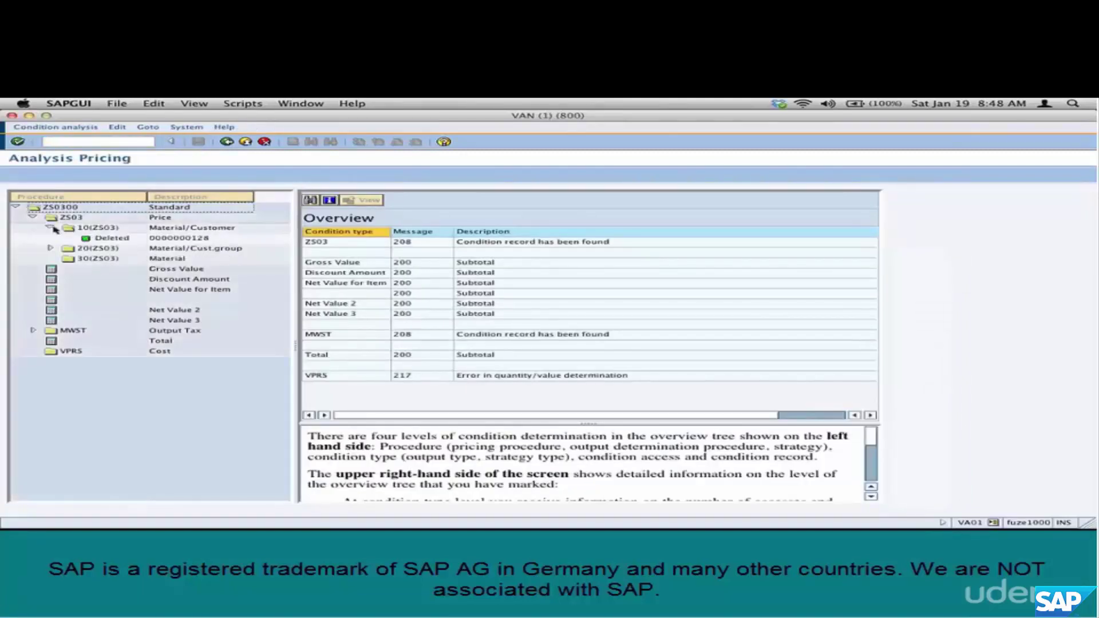
click(97, 228)
click(590, 247)
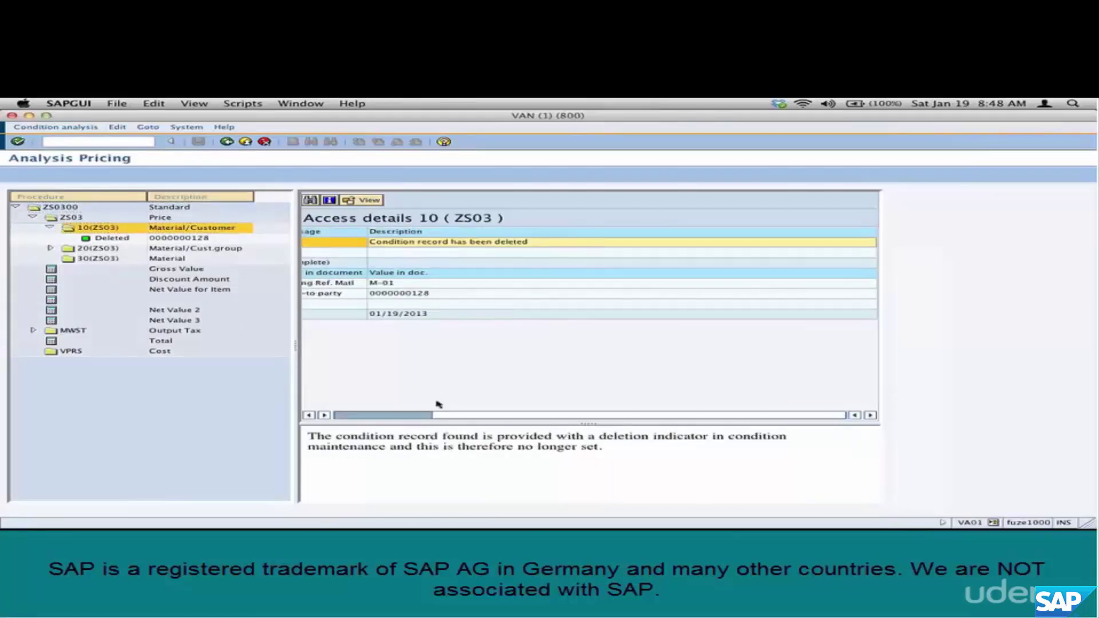
drag(435, 415, 392, 417)
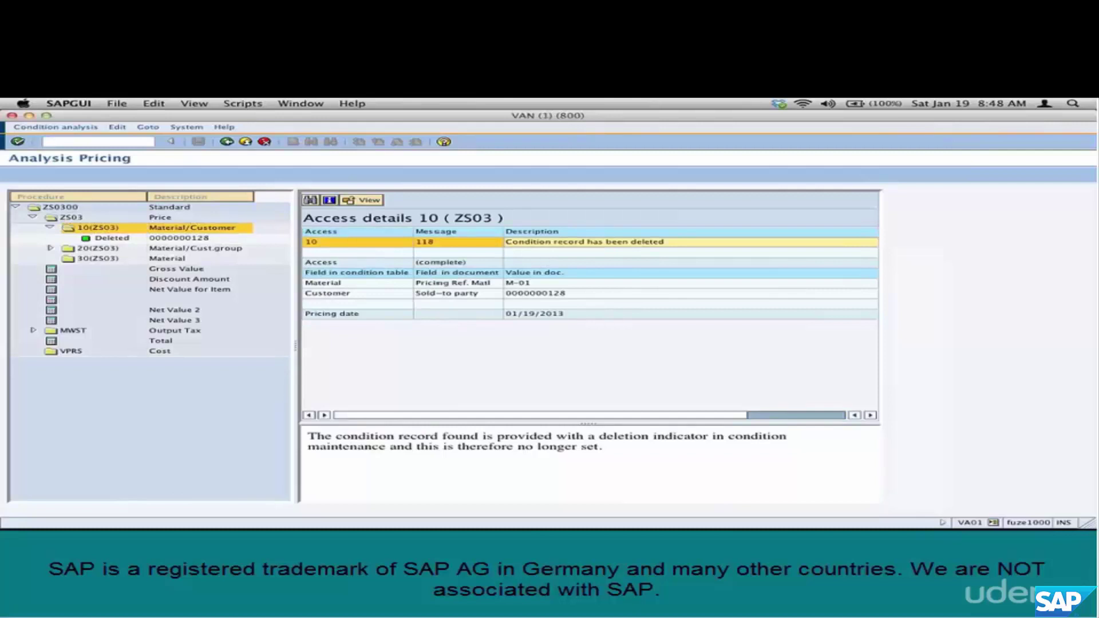
click(50, 248)
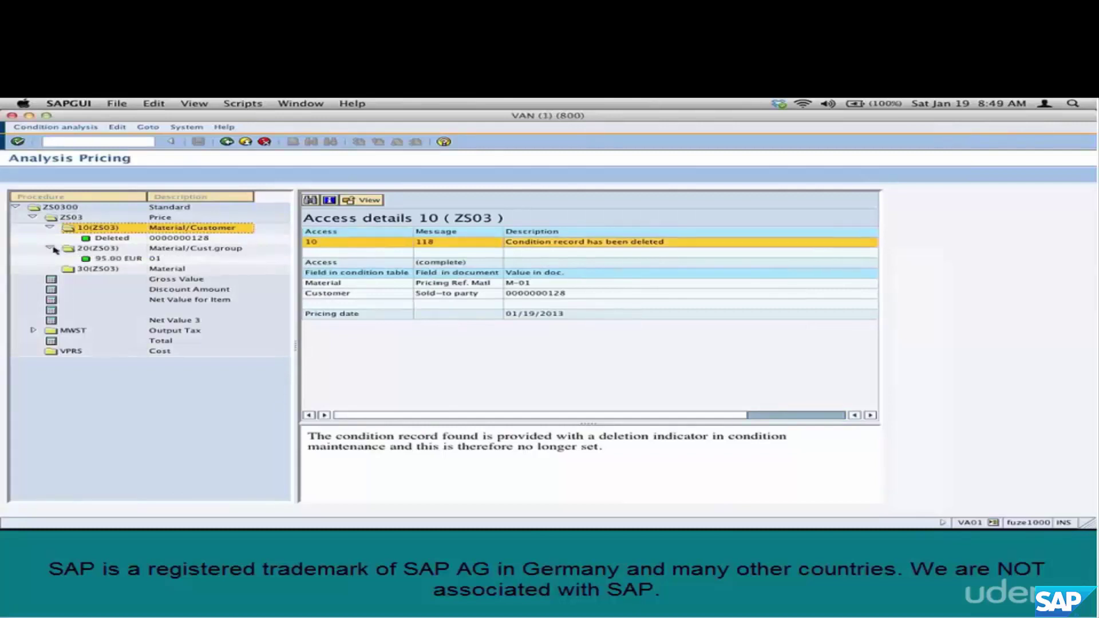
click(96, 248)
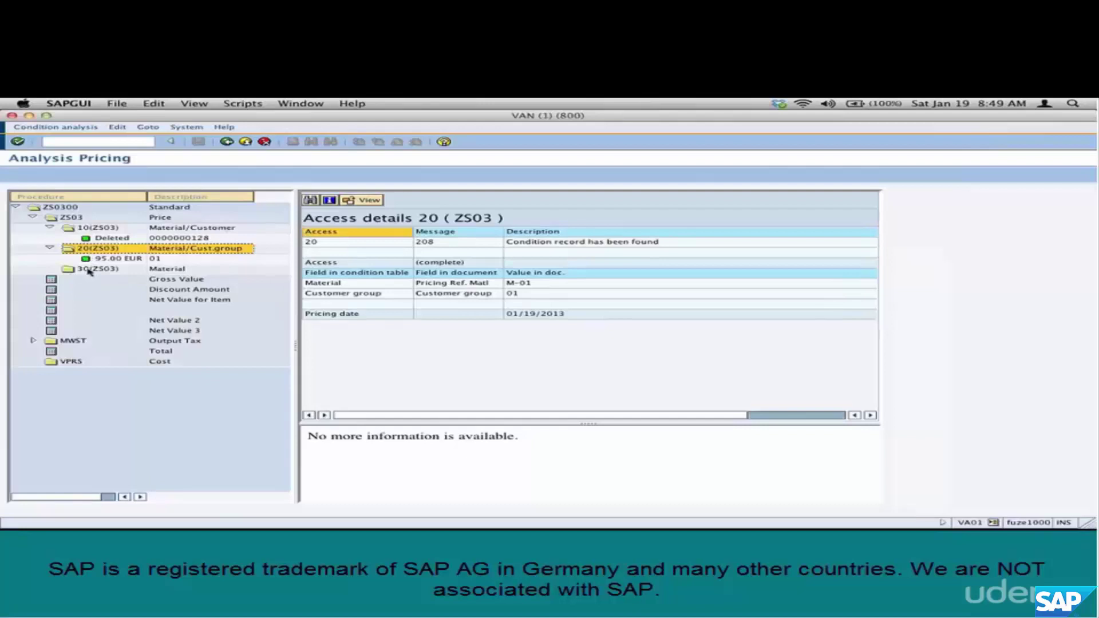
Examine the access details of ZS03 for Material in the pricing analysis, and return to the item conditions.
click(94, 269)
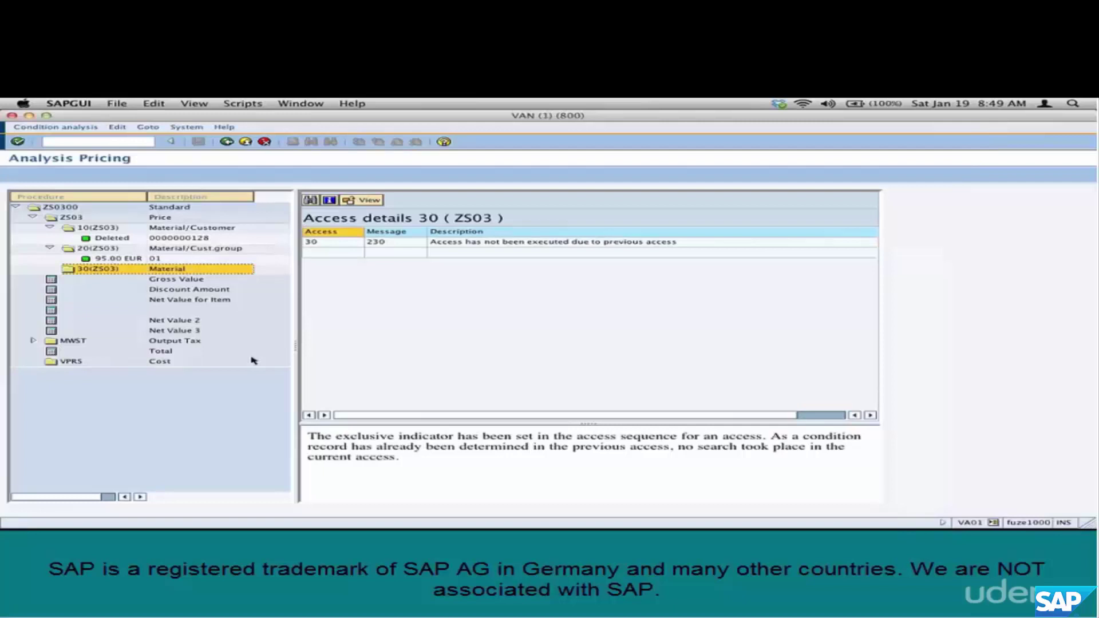
click(228, 142)
click(228, 142)
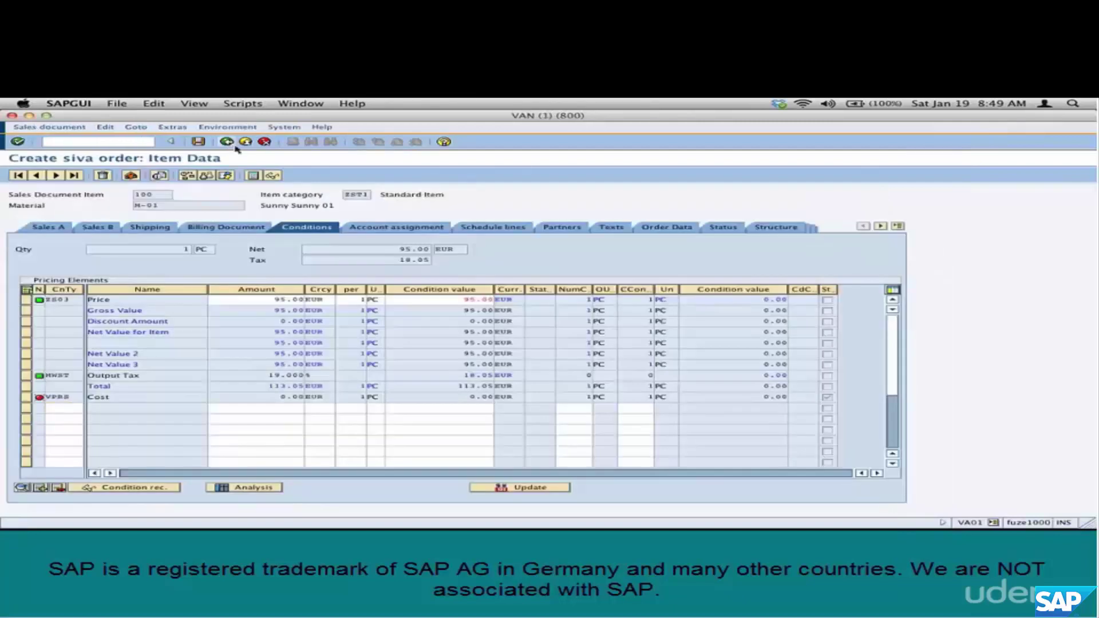
In Curio, handwrite the Question 1 answers: ZS03 for the condition type and access sequence, and 867/868/869 for the condition tables.
key(super+Tab)
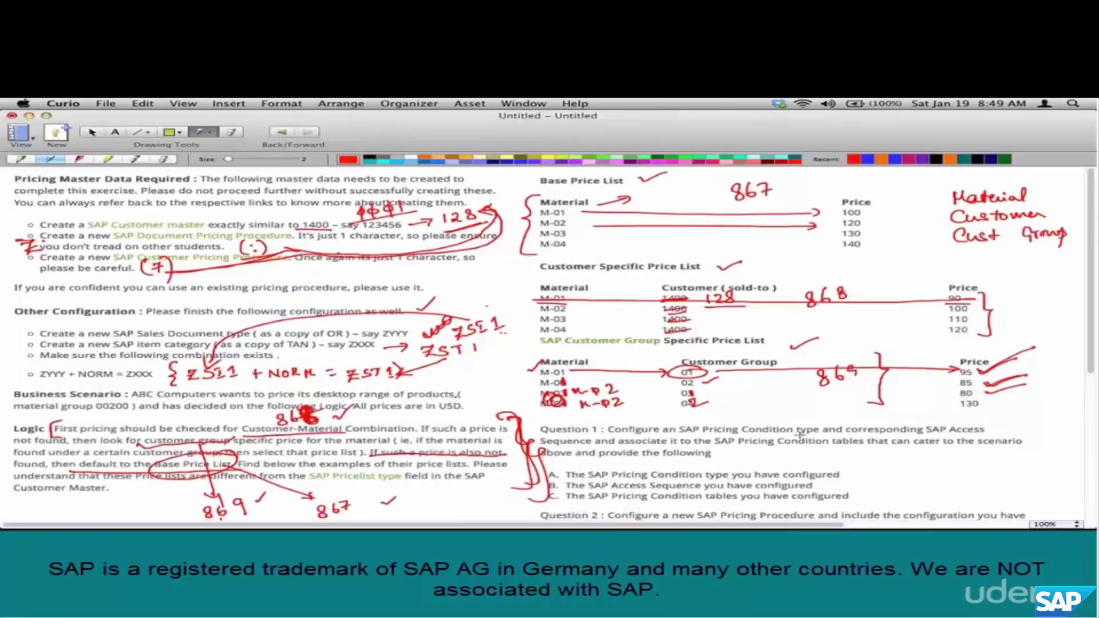
scroll(801, 435, down, 5)
drag(852, 322, 903, 321)
drag(925, 309, 919, 320)
drag(942, 307, 943, 320)
drag(942, 307, 953, 304)
drag(836, 338, 906, 336)
drag(918, 326, 955, 334)
mouse_move(962, 323)
mouse_down()
mouse_move(951, 337)
mouse_move(968, 336)
mouse_up()
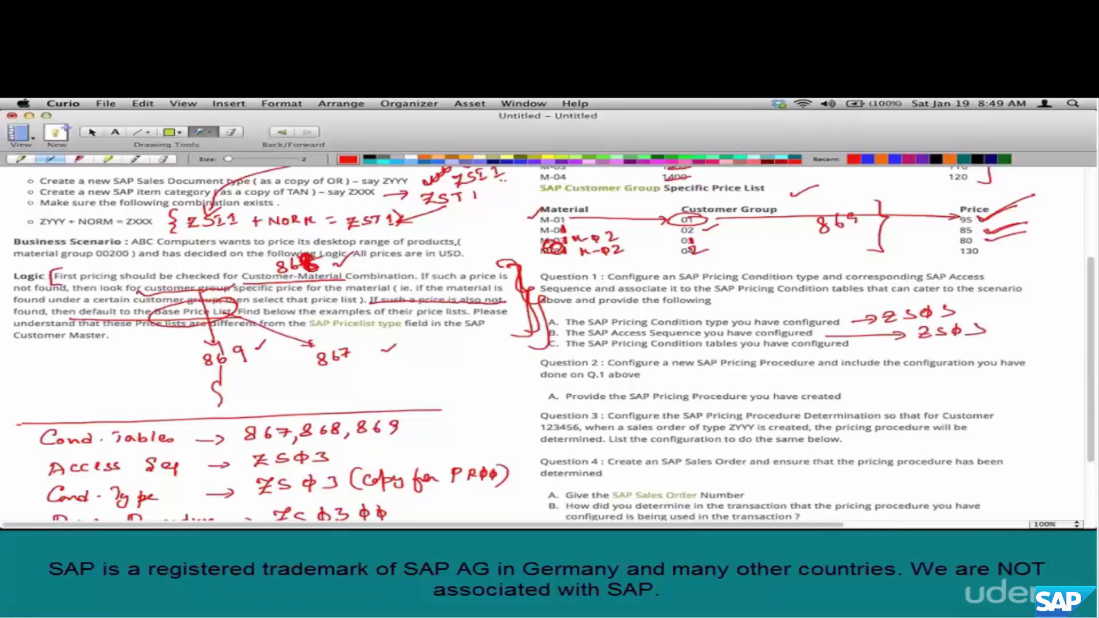
mouse_move(898, 351)
mouse_down()
mouse_move(1052, 332)
mouse_move(1021, 354)
mouse_move(1050, 356)
mouse_move(1021, 355)
mouse_move(1056, 351)
mouse_up()
click(1060, 339)
Draw an arrow beside the Question 2 pricing procedure line and handwrite ZS0300 as its answer.
scroll(1031, 349, right, 3)
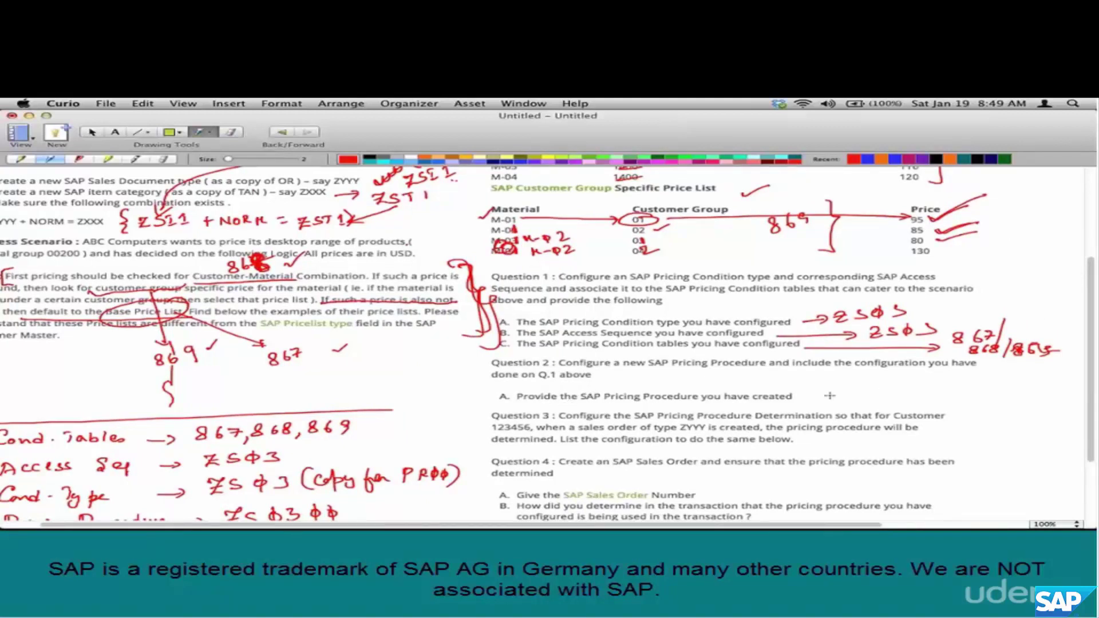
drag(806, 396, 843, 396)
drag(860, 386, 940, 390)
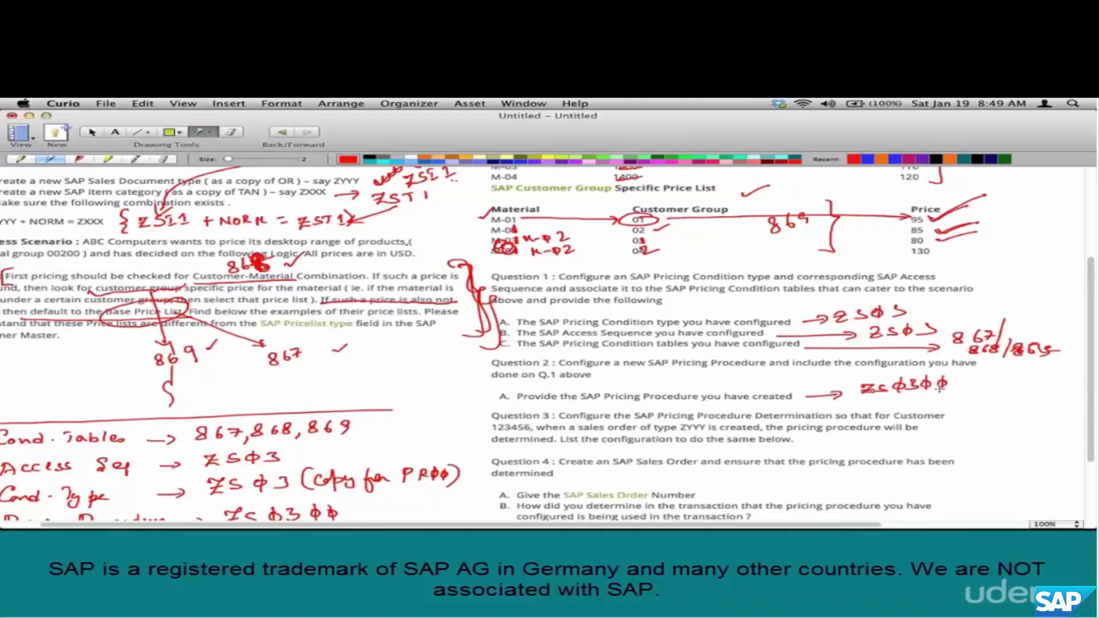
In Question 3, strike out the sample customer and order type ZYYY, writing in the test customer's number and ZSI1.
scroll(821, 339, down, 3)
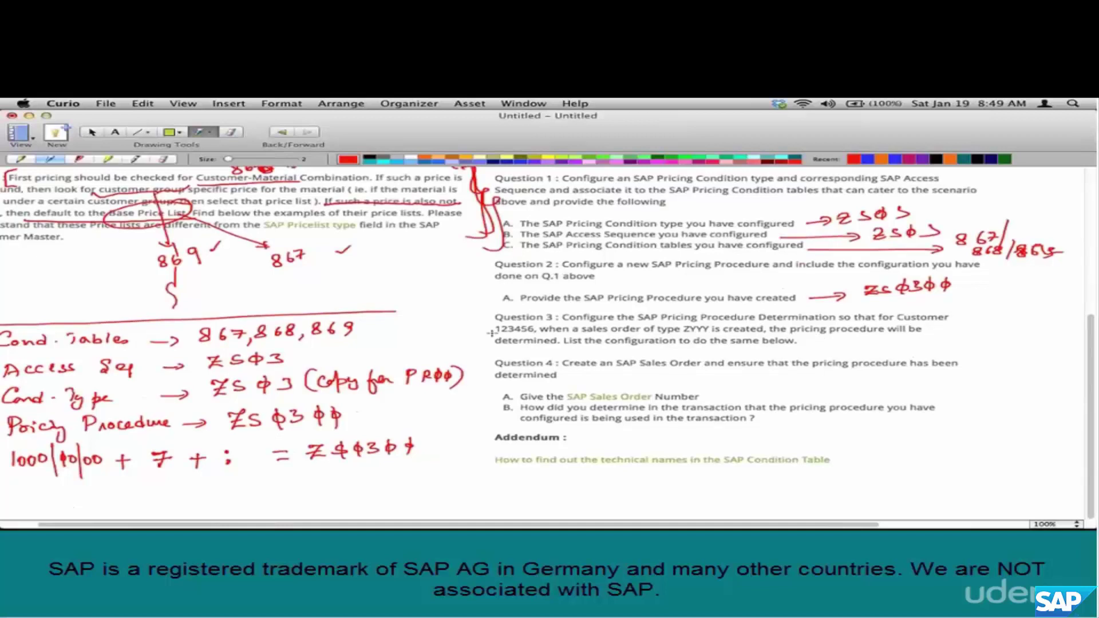
drag(490, 331, 539, 330)
drag(452, 324, 452, 339)
drag(458, 326, 475, 338)
drag(488, 331, 494, 331)
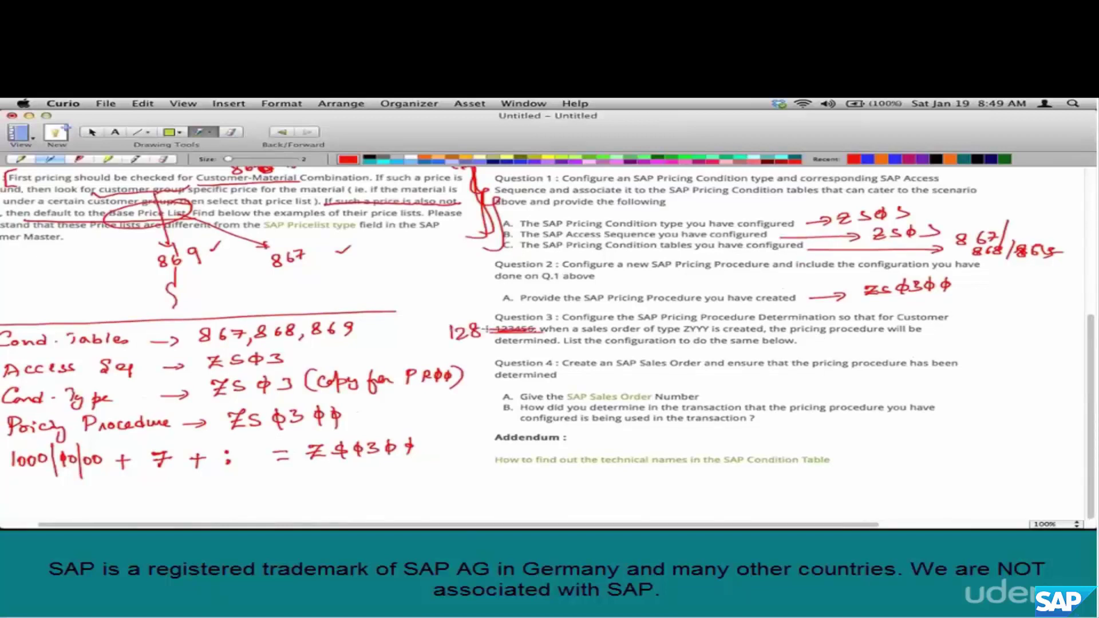
drag(681, 330, 708, 328)
drag(680, 316, 695, 325)
drag(710, 316, 719, 324)
drag(728, 311, 728, 323)
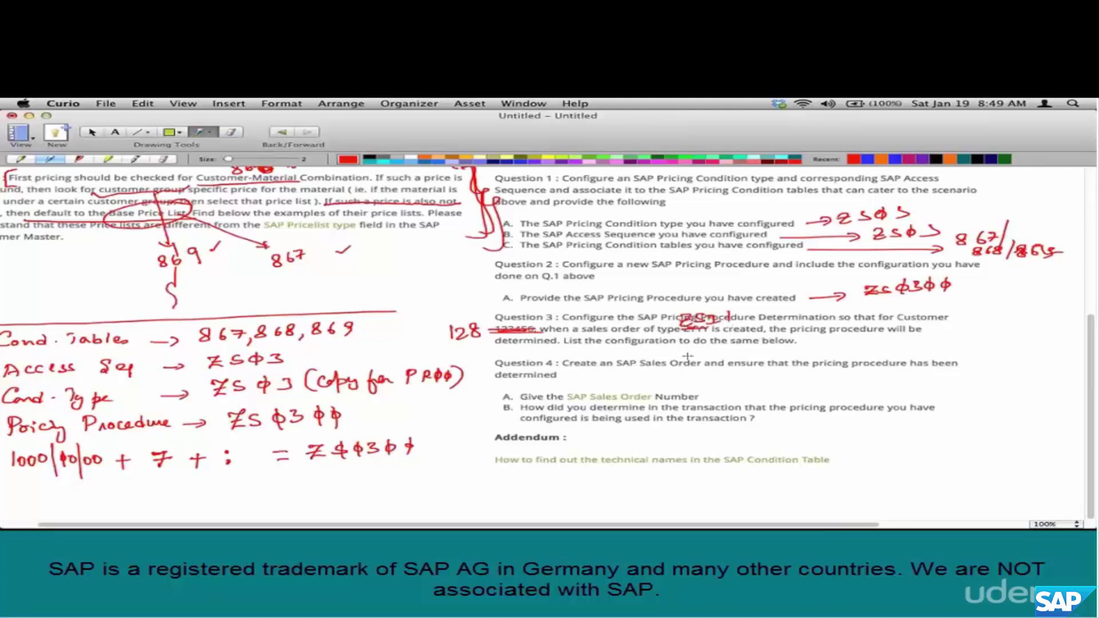
Draw an arrow from Question 3 to the handwritten determination formula, underline its 7 and colon, and box ZS0300.
mouse_move(501, 345)
mouse_down()
mouse_move(453, 424)
mouse_move(420, 435)
mouse_up()
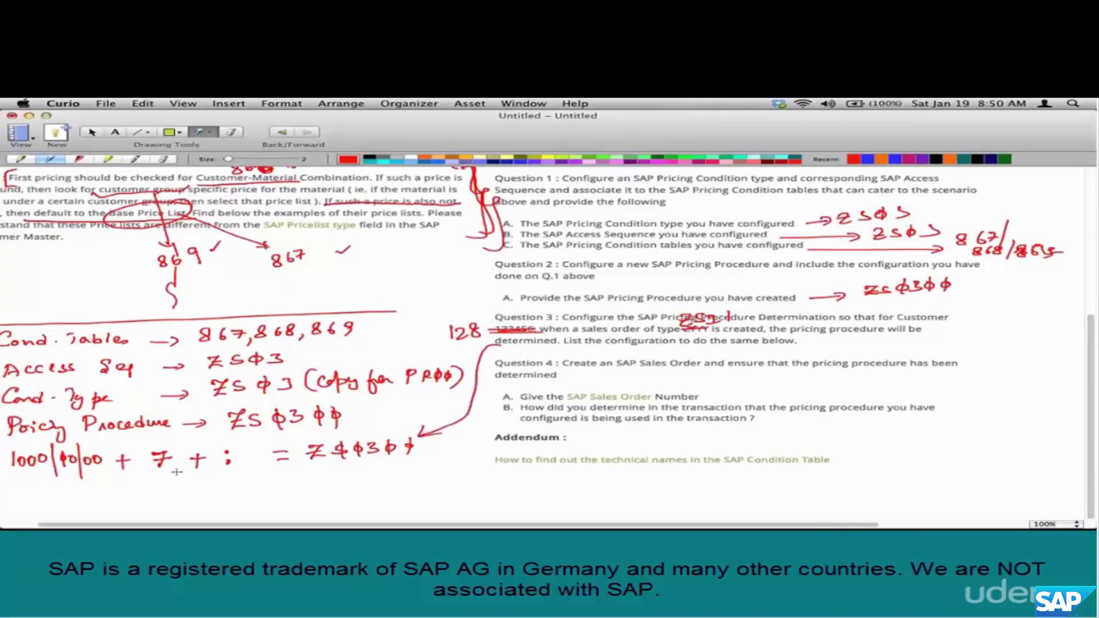
drag(145, 478, 170, 475)
drag(216, 474, 243, 472)
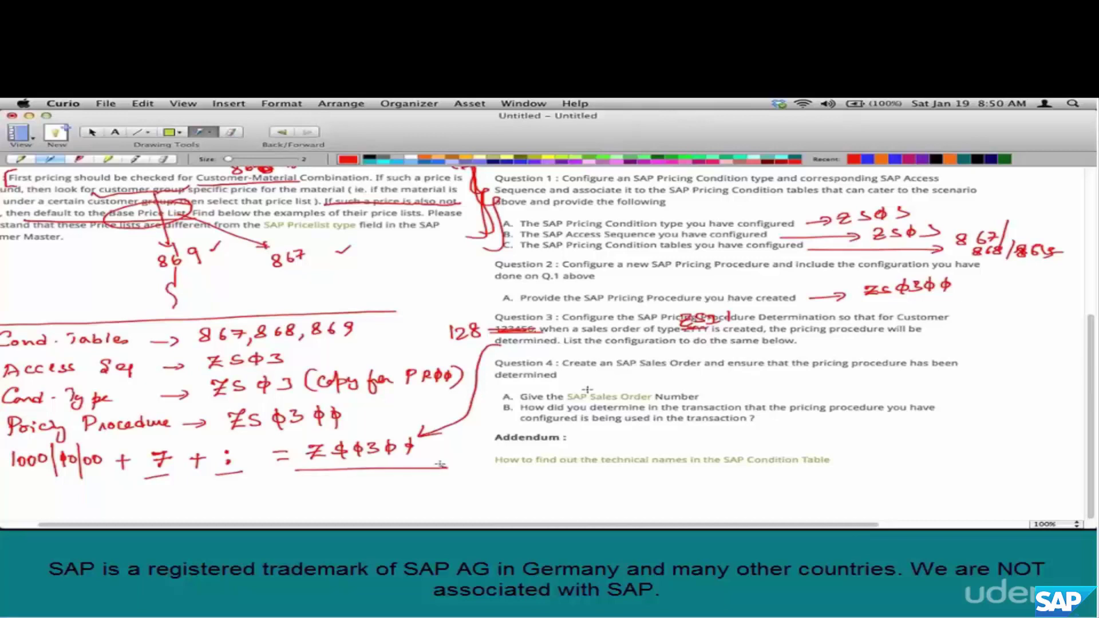
drag(436, 430, 294, 467)
drag(287, 436, 296, 484)
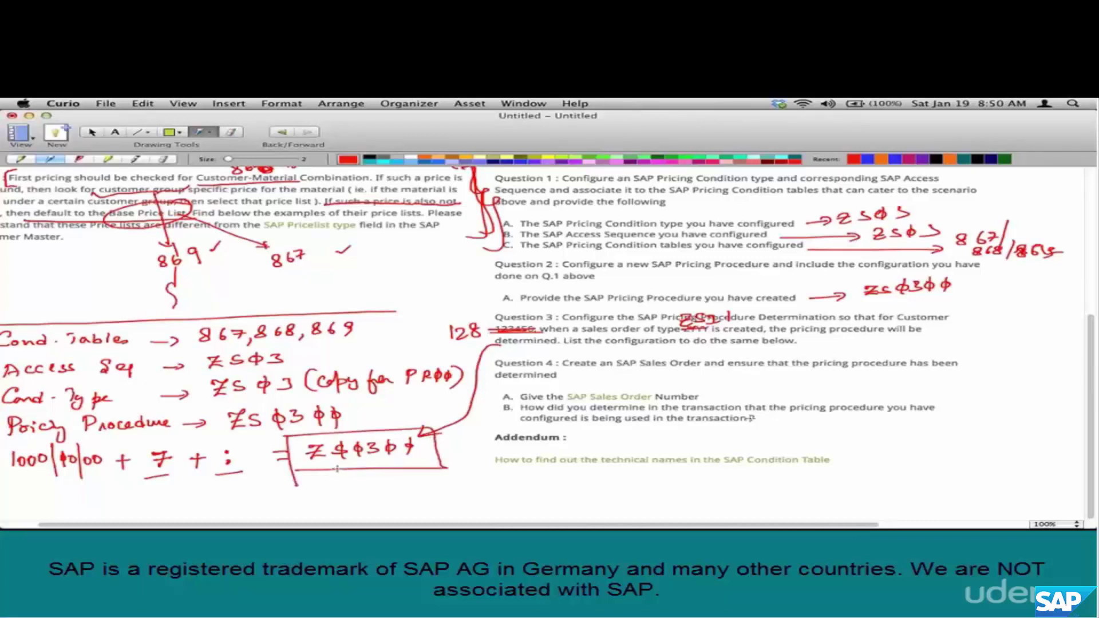